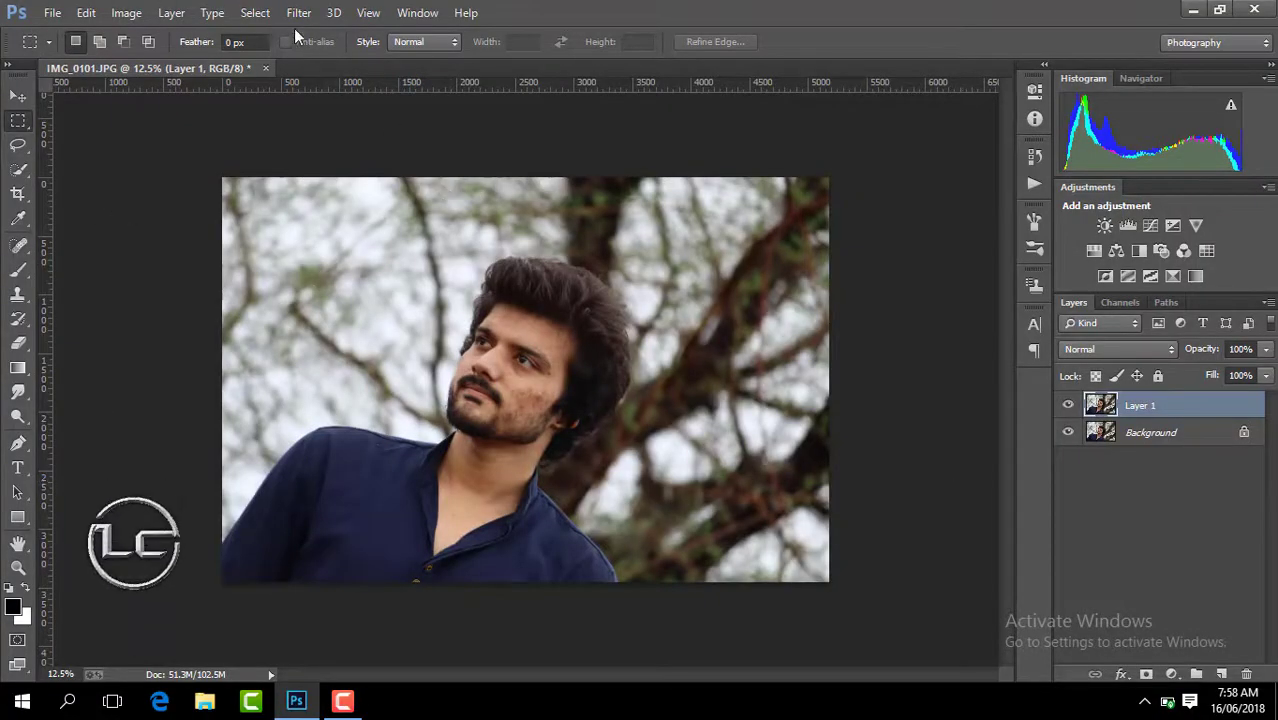
Open the Camera Raw Filter and set Shadows +47, Blacks +53, Contrast +30, Highlights +15.
{"action": "left_click", "coordinate": [298, 12]}
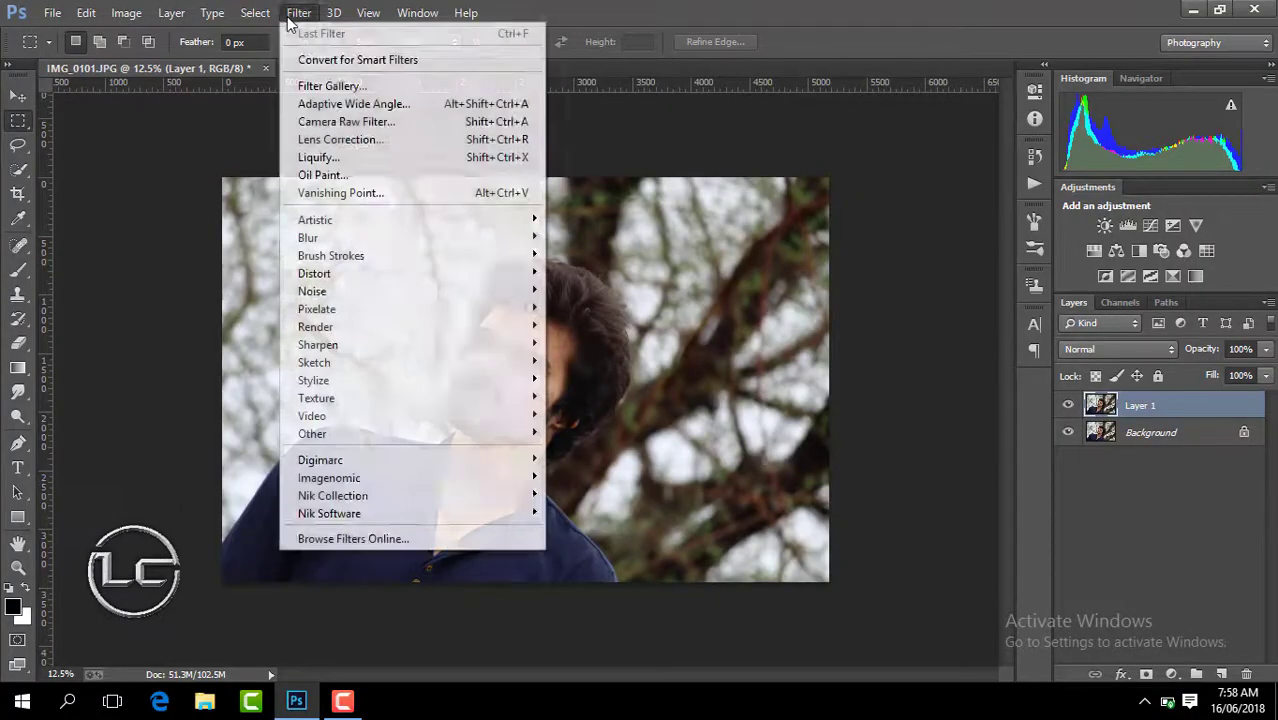
{"action": "left_click", "coordinate": [363, 125]}
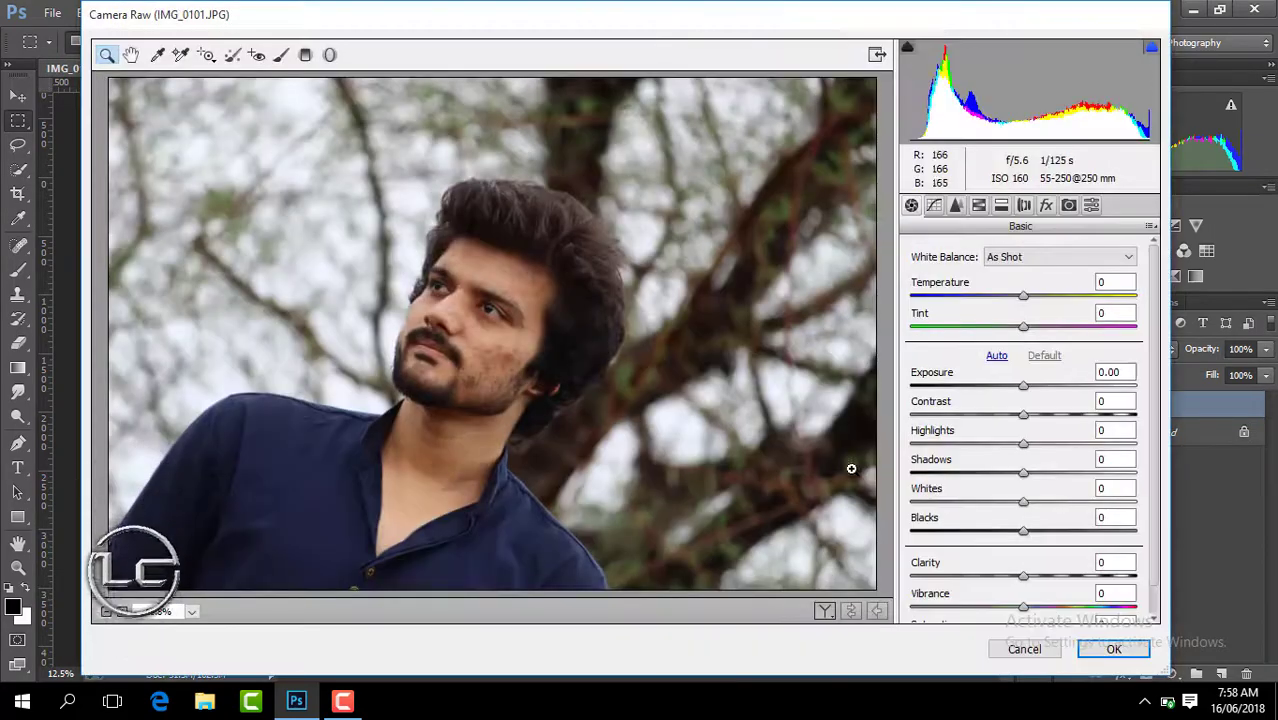
{"action": "left_click_drag", "start_coordinate": [1029, 479], "coordinate": [1080, 480]}
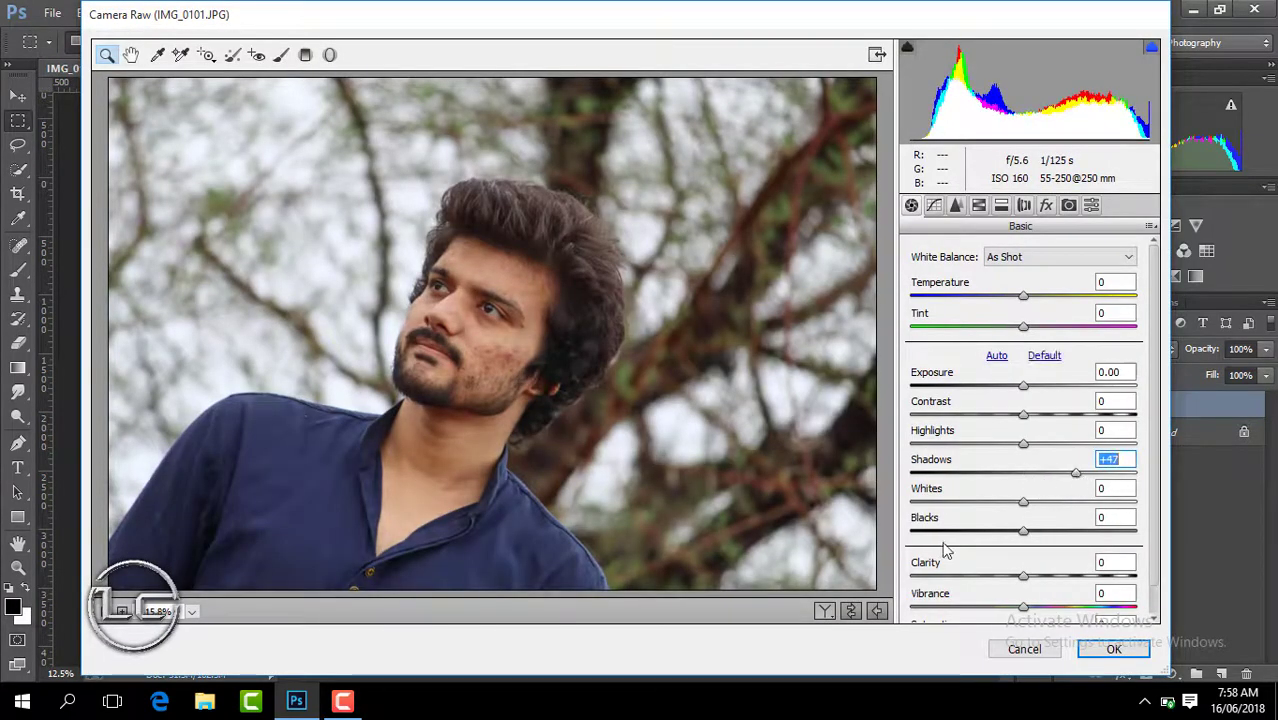
{"action": "left_click_drag", "start_coordinate": [1023, 531], "coordinate": [1082, 529]}
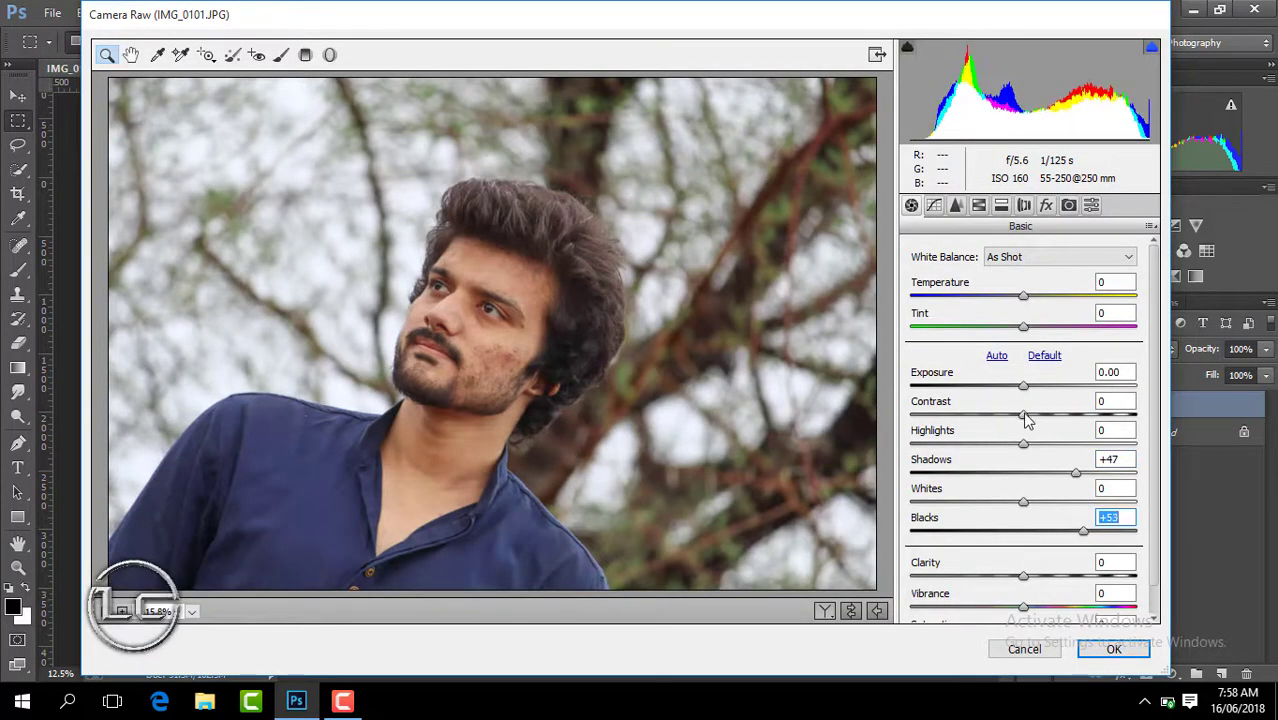
{"action": "mouse_move", "coordinate": [1023, 414]}
{"action": "left_mouse_down"}
{"action": "mouse_move", "coordinate": [1057, 414]}
{"action": "mouse_move", "coordinate": [1040, 443]}
{"action": "left_mouse_up"}
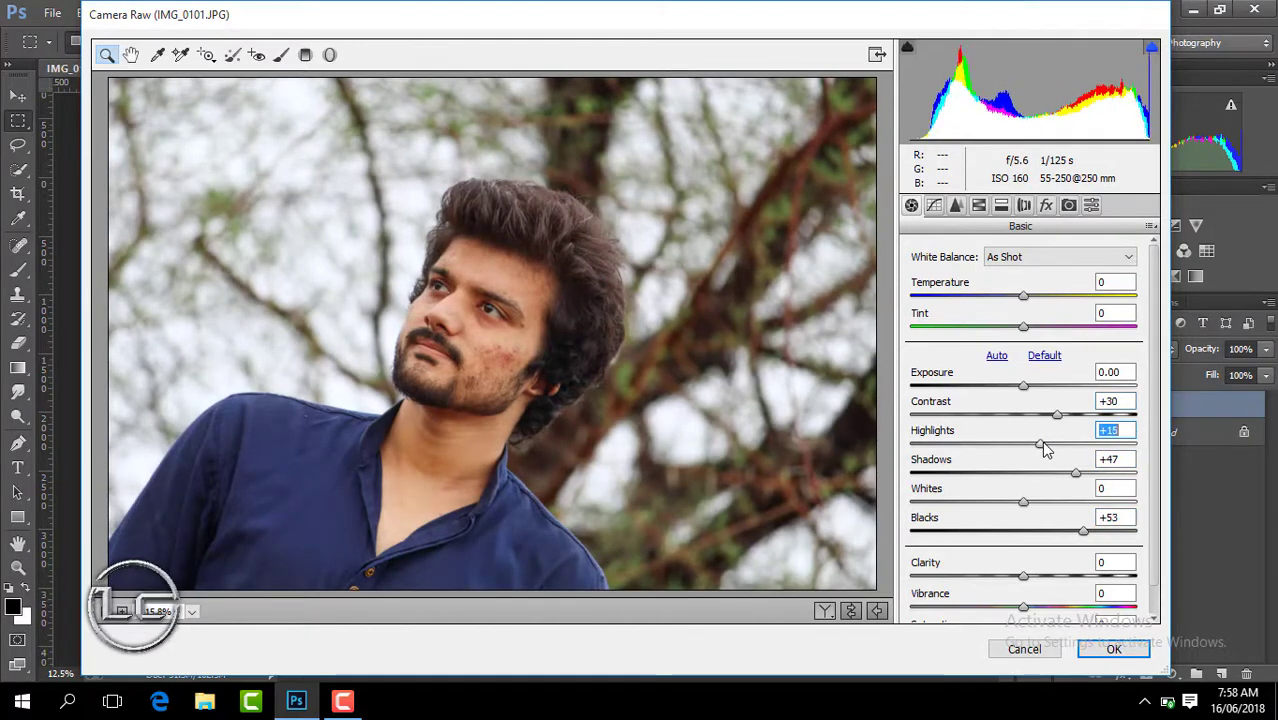
Raise Vibrance to +20 and Clarity to +18.
{"action": "left_click", "coordinate": [1037, 610]}
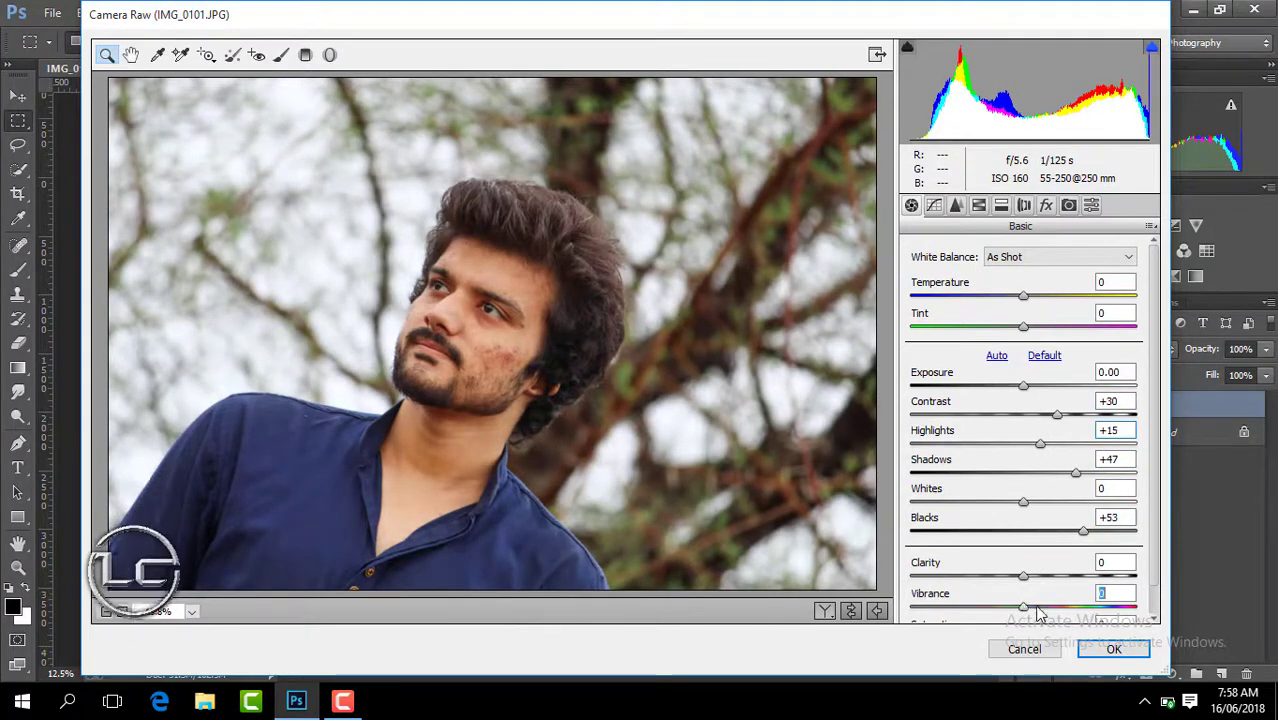
{"action": "left_click_drag", "start_coordinate": [1037, 610], "coordinate": [1045, 607]}
{"action": "left_click", "coordinate": [1022, 577]}
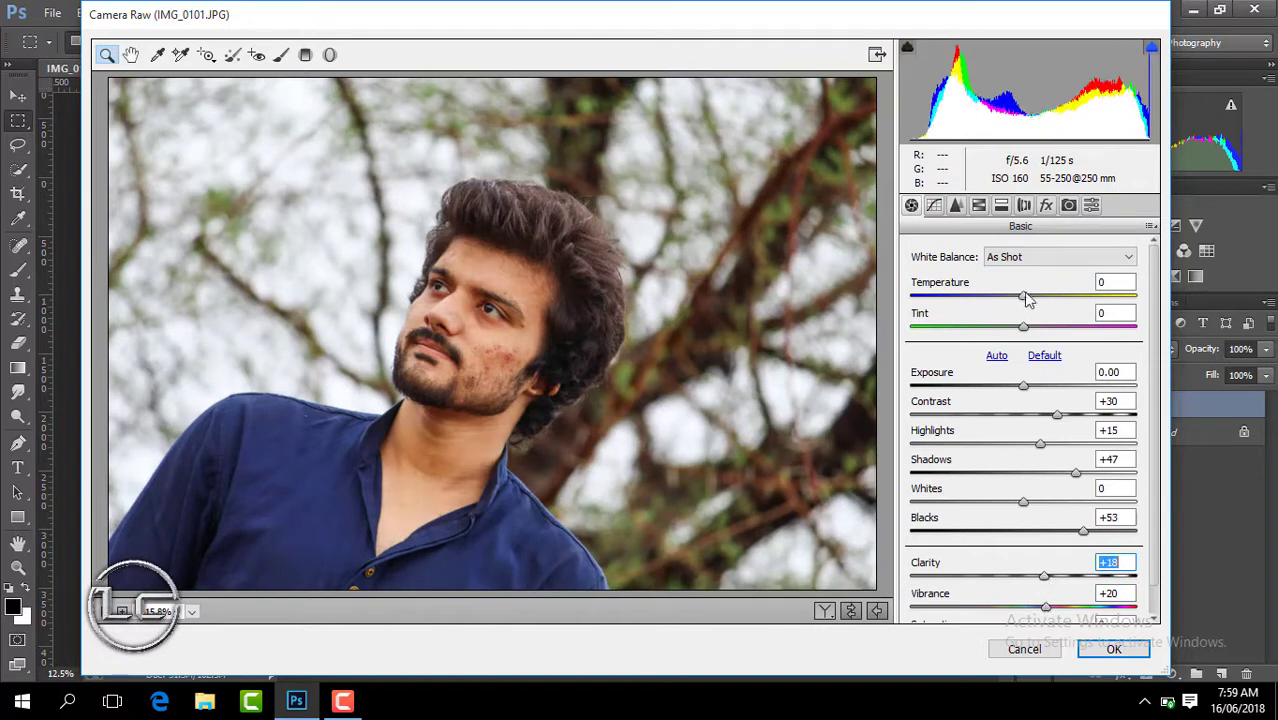
{"action": "key", "text": "ctrl+alt+4"}
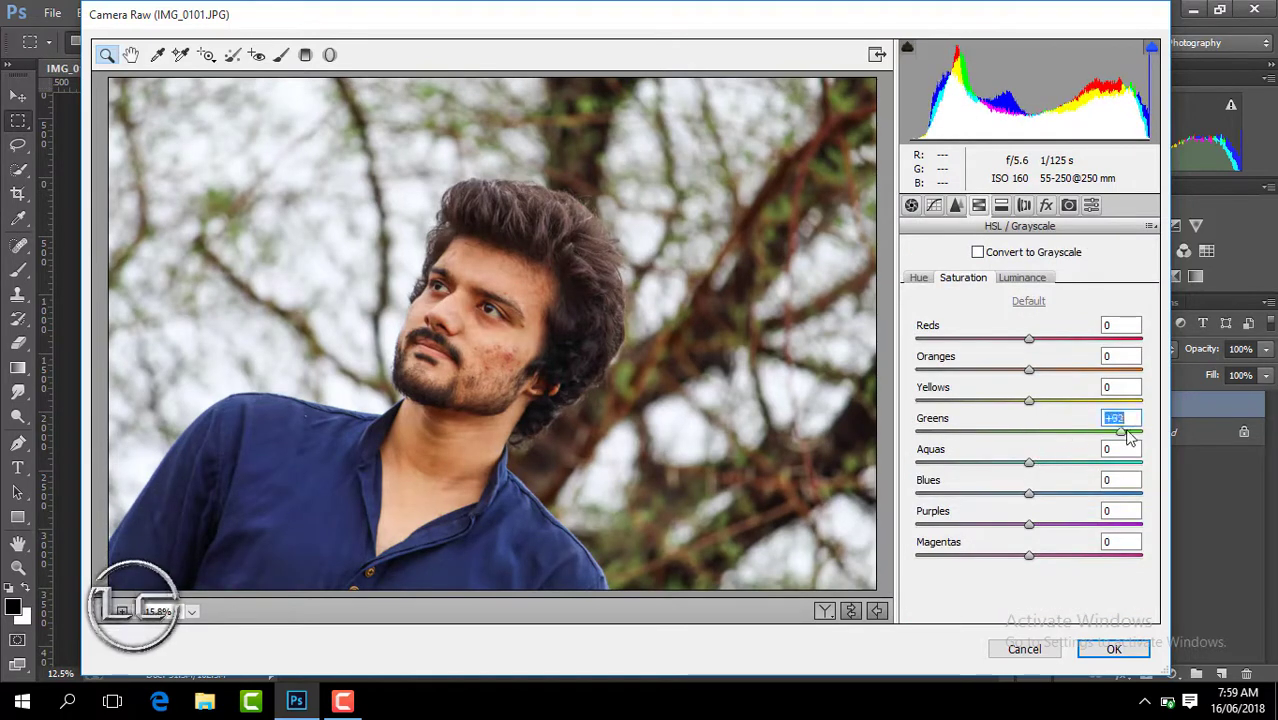
Push Greens saturation to +100 and raise Yellows saturation in HSL.
{"action": "left_click_drag", "start_coordinate": [1137, 435], "coordinate": [1163, 410]}
{"action": "left_click", "coordinate": [1030, 403]}
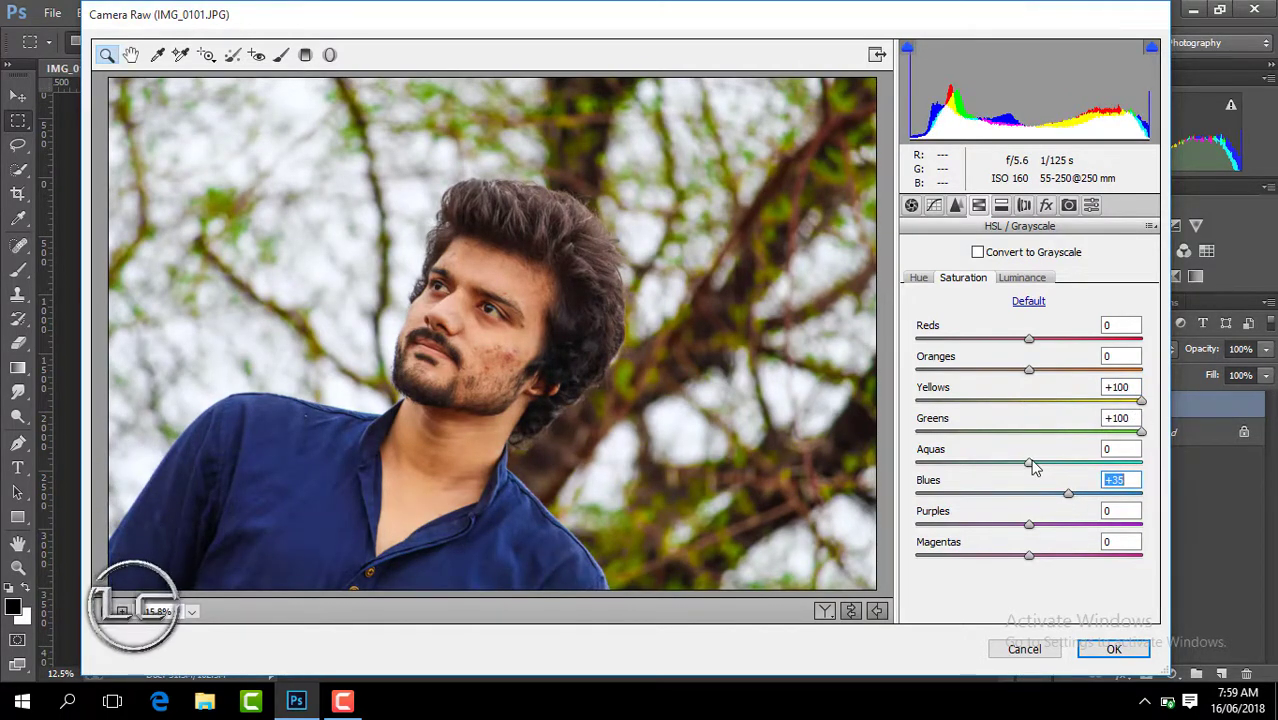
{"action": "left_click", "coordinate": [1021, 277]}
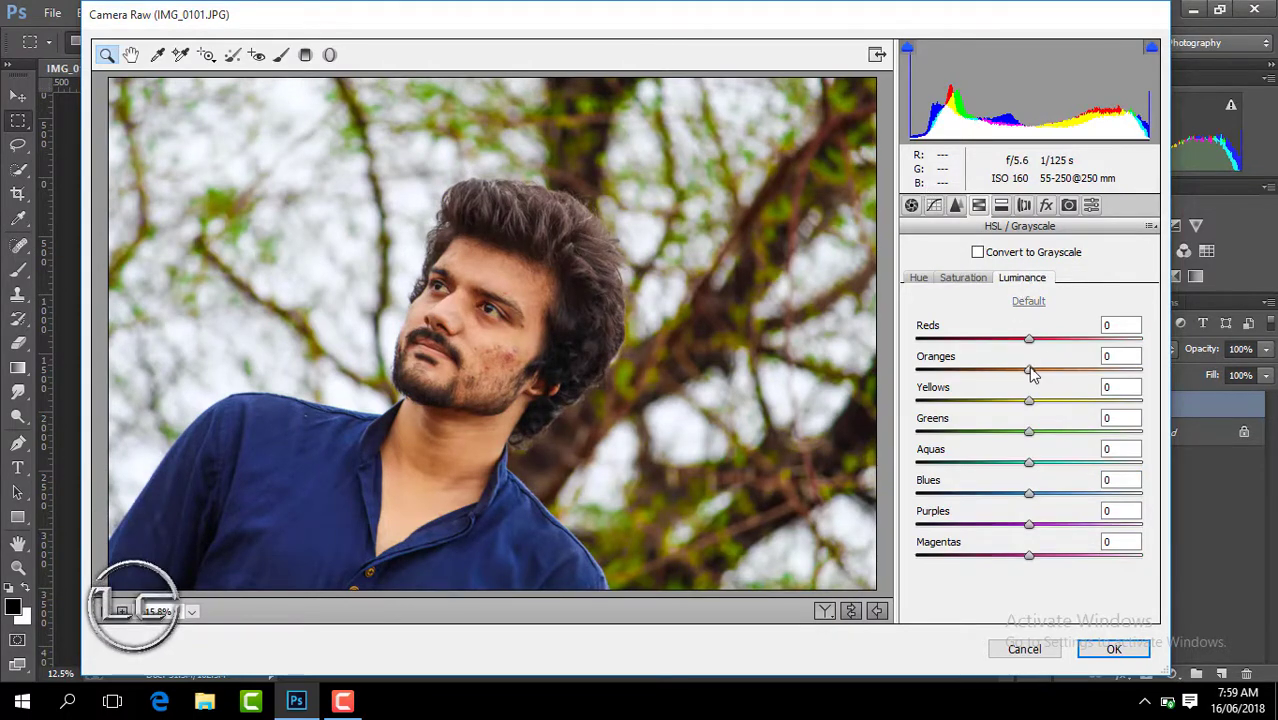
Apply luminance noise reduction of 15 and raise Whites to +20.
{"action": "left_click", "coordinate": [956, 206]}
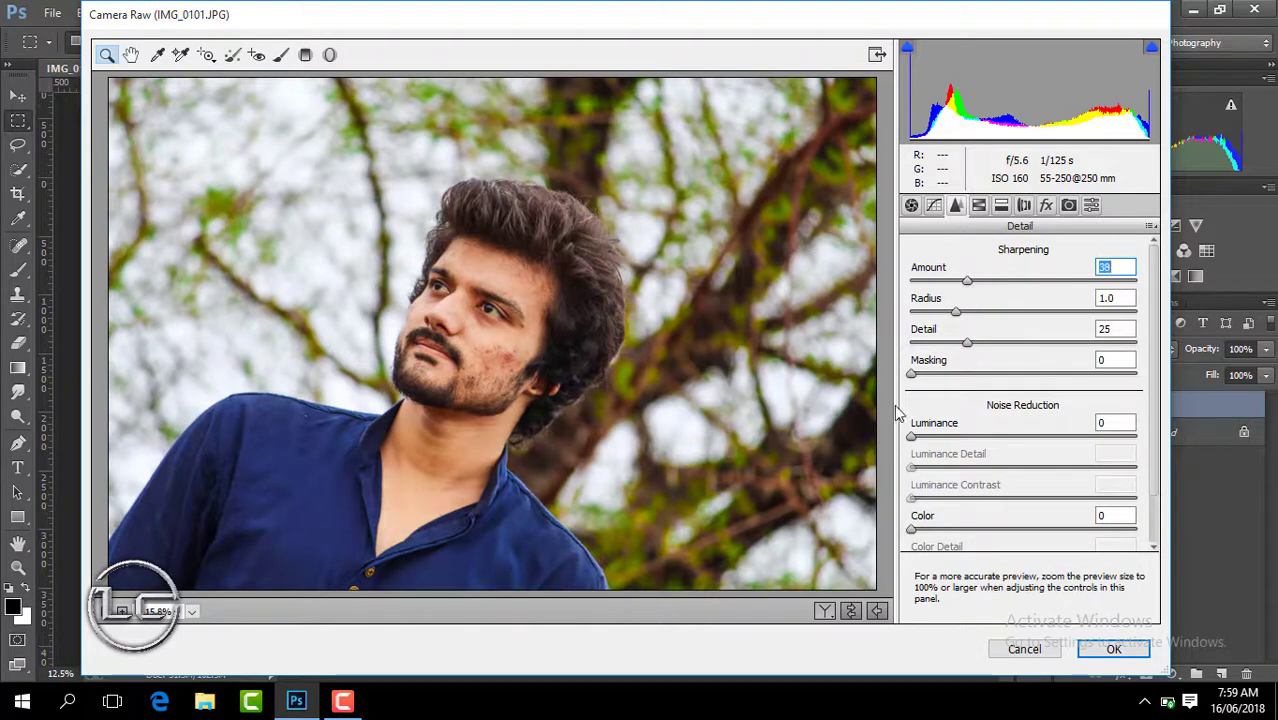
{"action": "left_click_drag", "start_coordinate": [911, 436], "coordinate": [944, 436]}
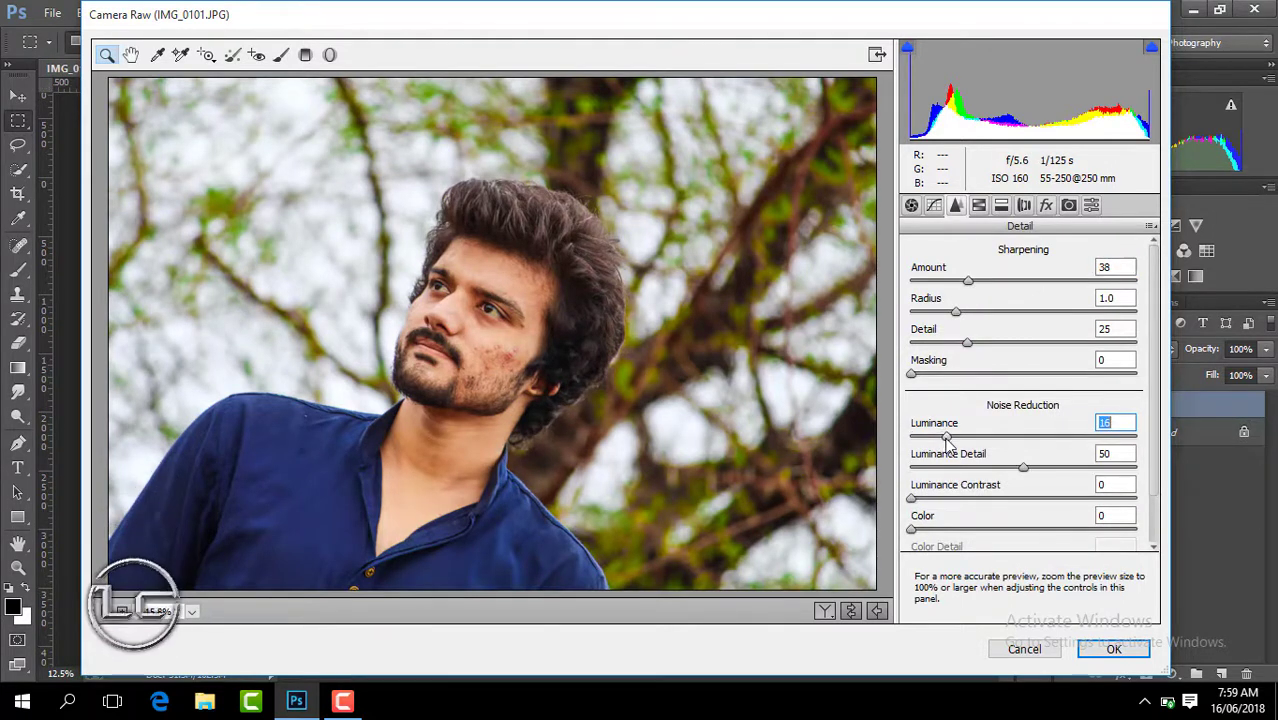
{"action": "left_click", "coordinate": [912, 206]}
{"action": "left_click_drag", "start_coordinate": [1024, 501], "coordinate": [1046, 501]}
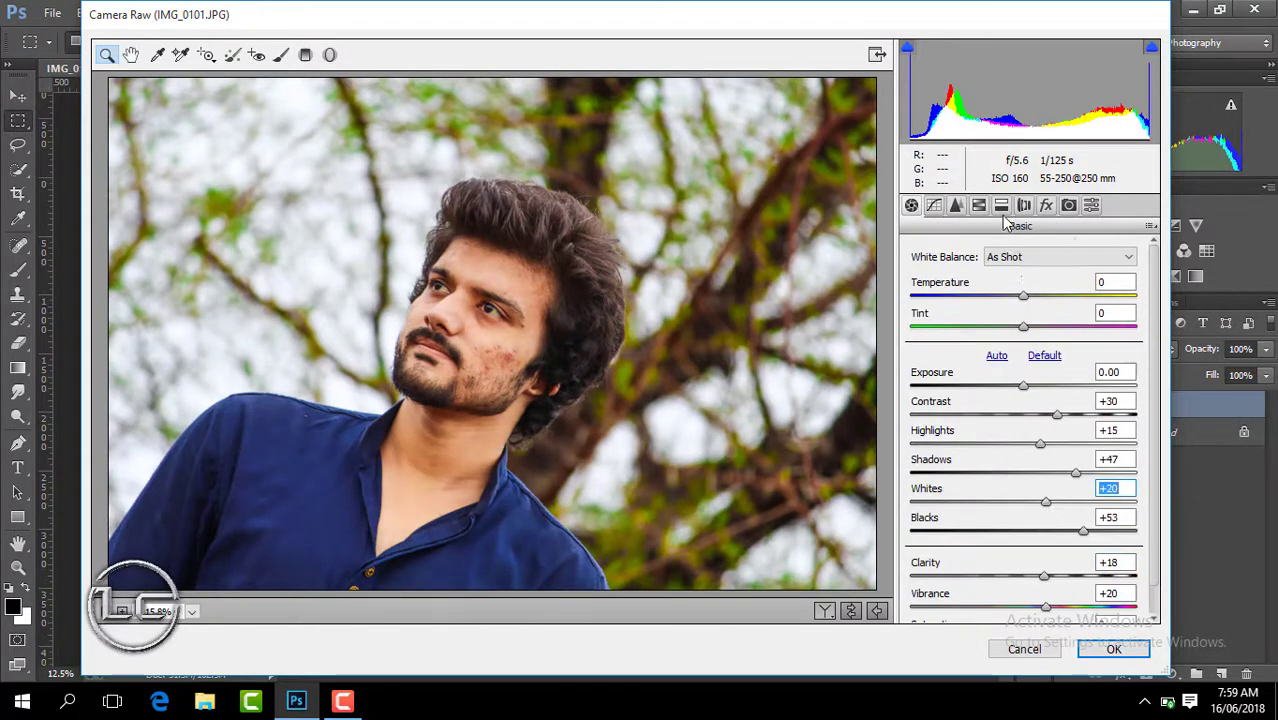
Set the Camera Calibration Green Primary saturation to +15.
{"action": "left_click", "coordinate": [1024, 206]}
{"action": "left_click", "coordinate": [1069, 206]}
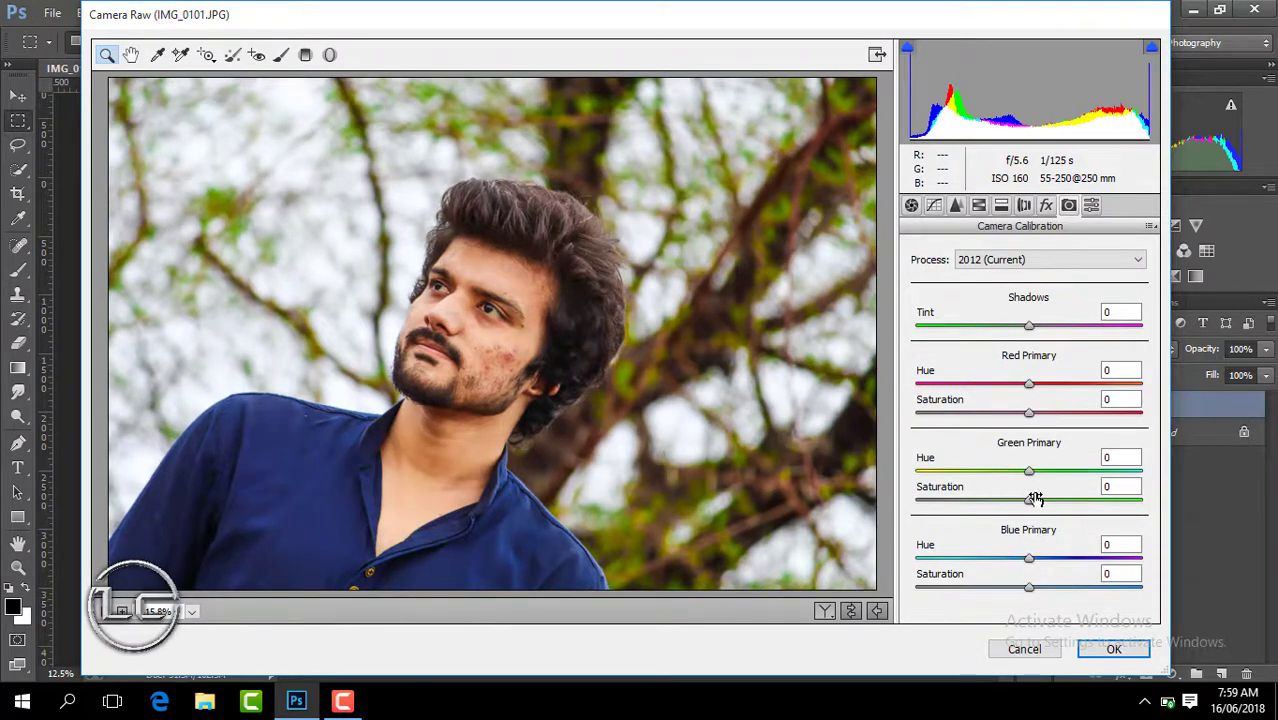
{"action": "mouse_move", "coordinate": [1035, 498]}
{"action": "left_mouse_down"}
{"action": "mouse_move", "coordinate": [1124, 505]}
{"action": "mouse_move", "coordinate": [1048, 501]}
{"action": "mouse_move", "coordinate": [1002, 477]}
{"action": "mouse_move", "coordinate": [1030, 477]}
{"action": "left_mouse_up"}
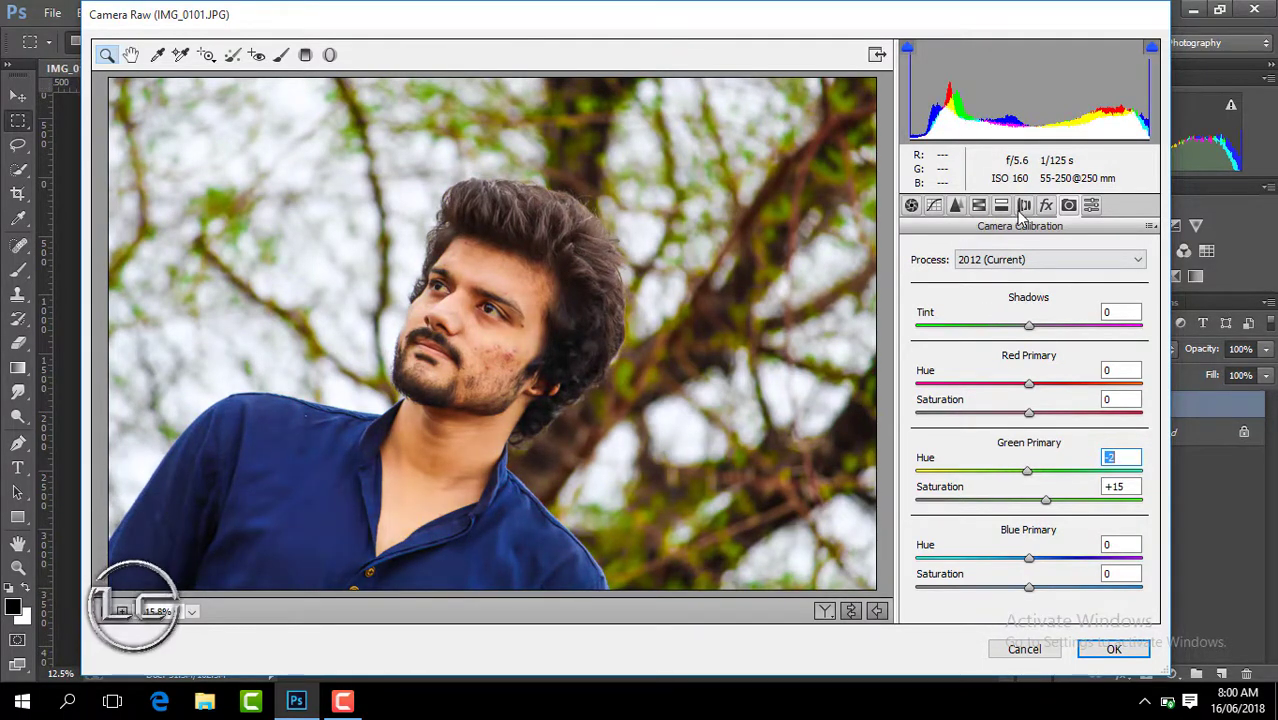
Lighten Oranges luminance to +25 and apply the Camera Raw grade to Layer 1.
{"action": "left_click", "coordinate": [1001, 205]}
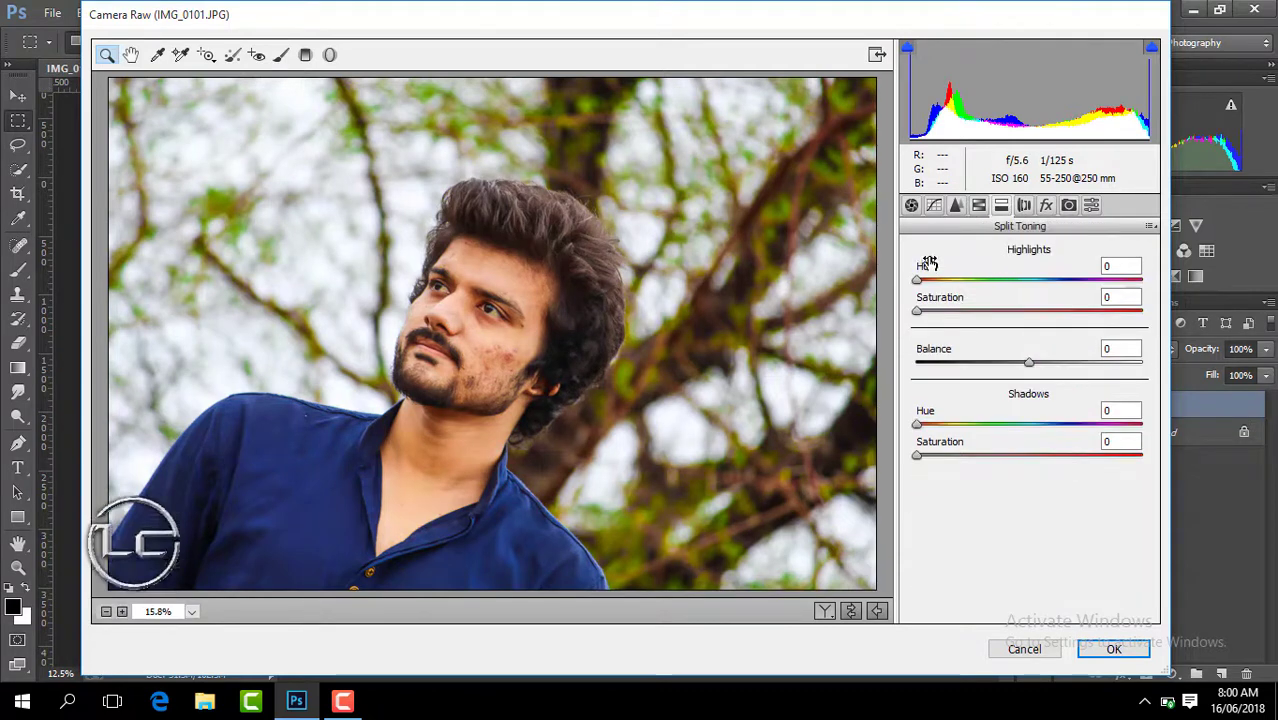
{"action": "left_click", "coordinate": [979, 205]}
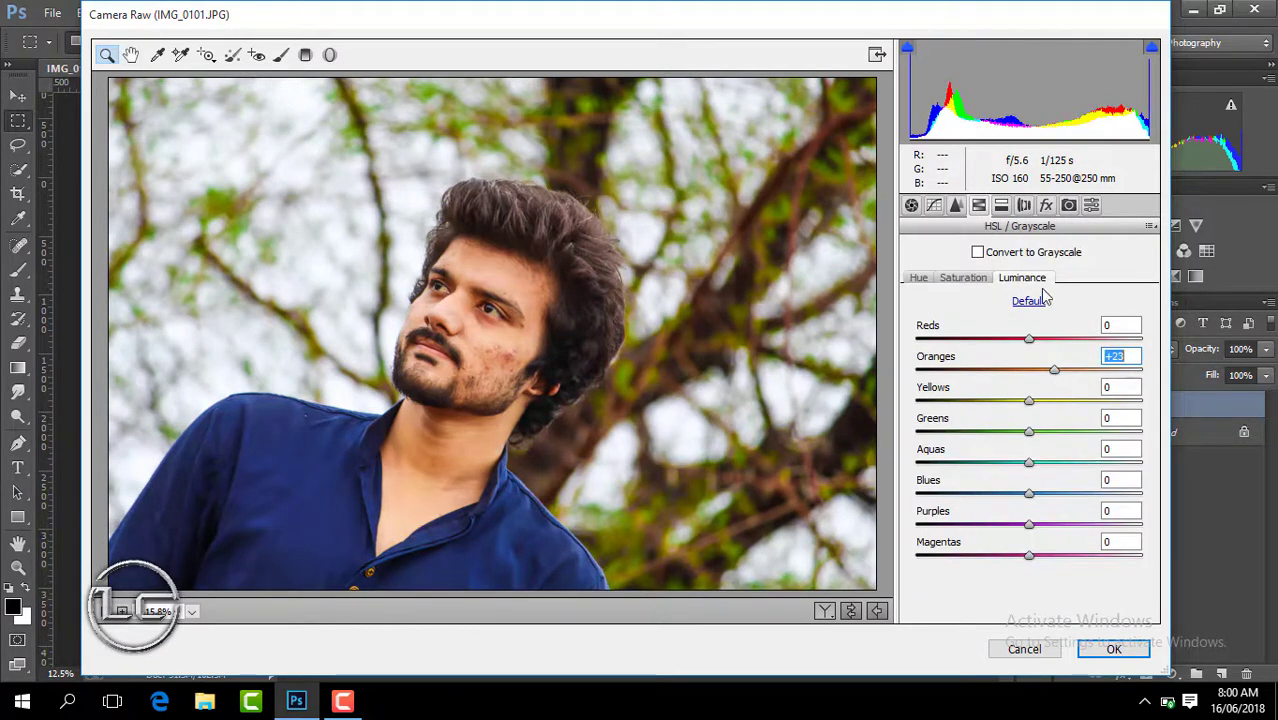
{"action": "left_click", "coordinate": [1074, 206]}
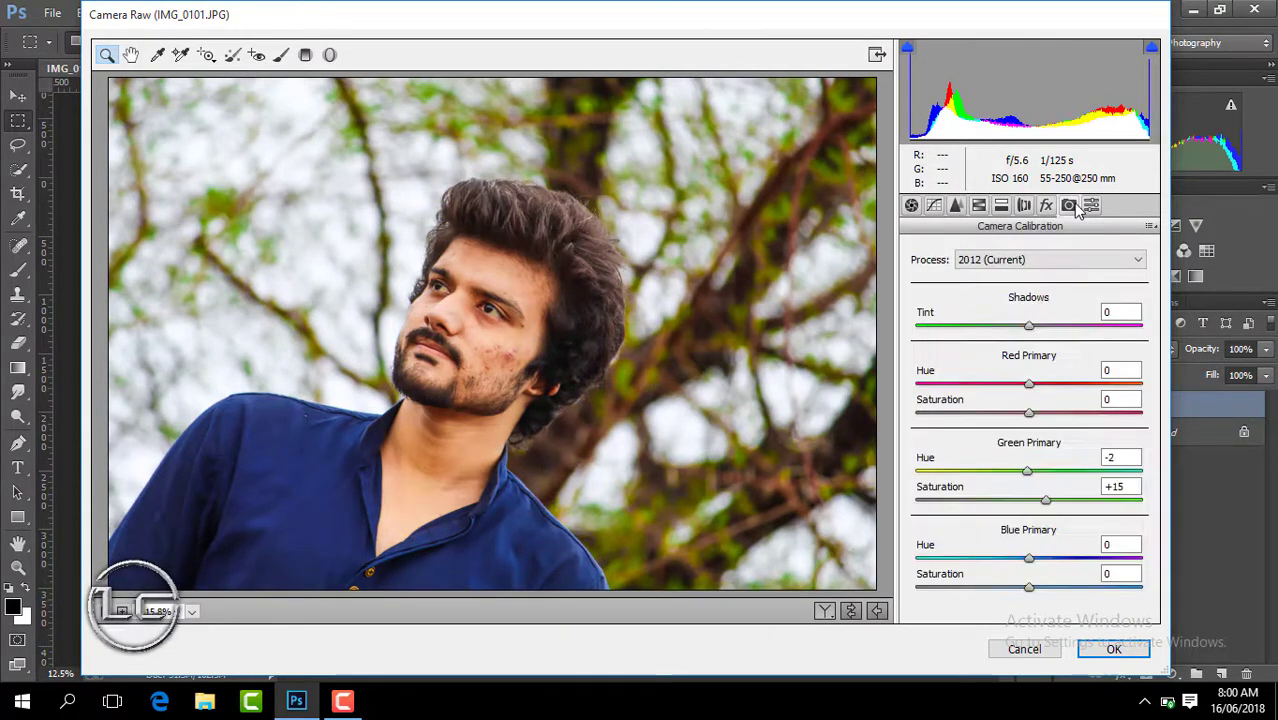
{"action": "left_click", "coordinate": [1110, 648]}
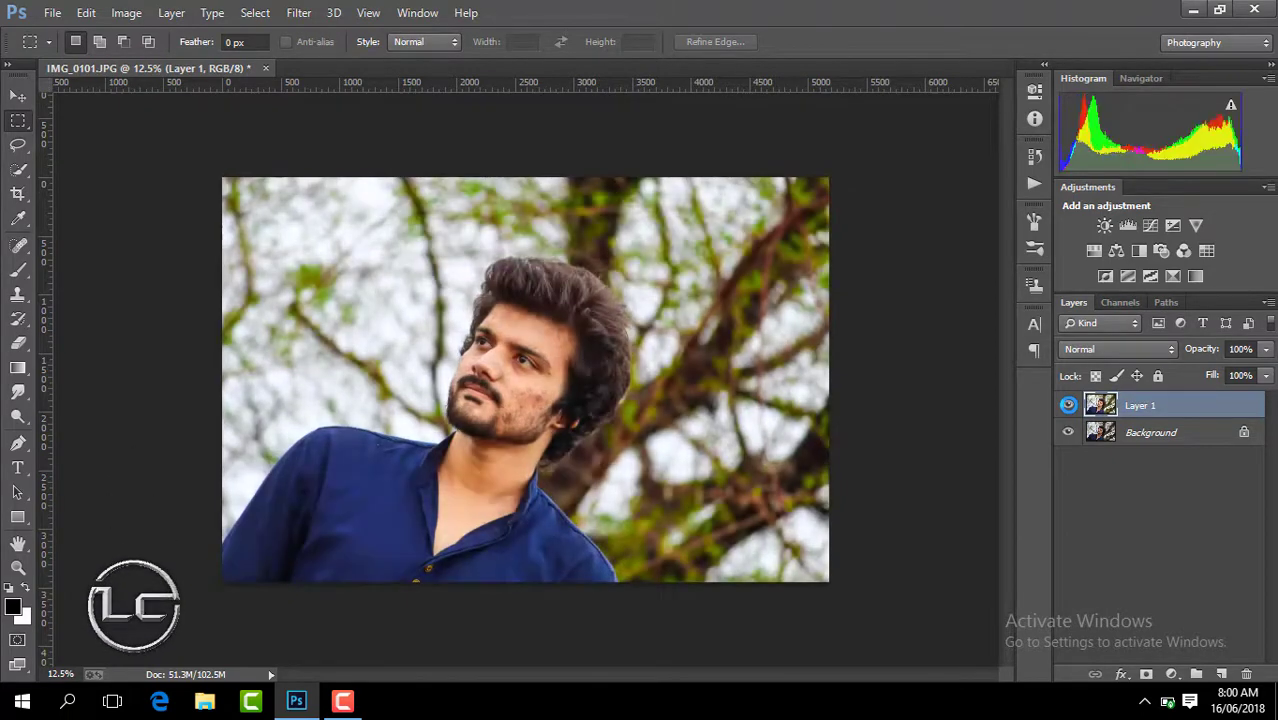
Toggle Layer 1's visibility to compare the grade with the original.
{"action": "left_click", "coordinate": [1068, 405]}
{"action": "left_click", "coordinate": [1068, 405]}
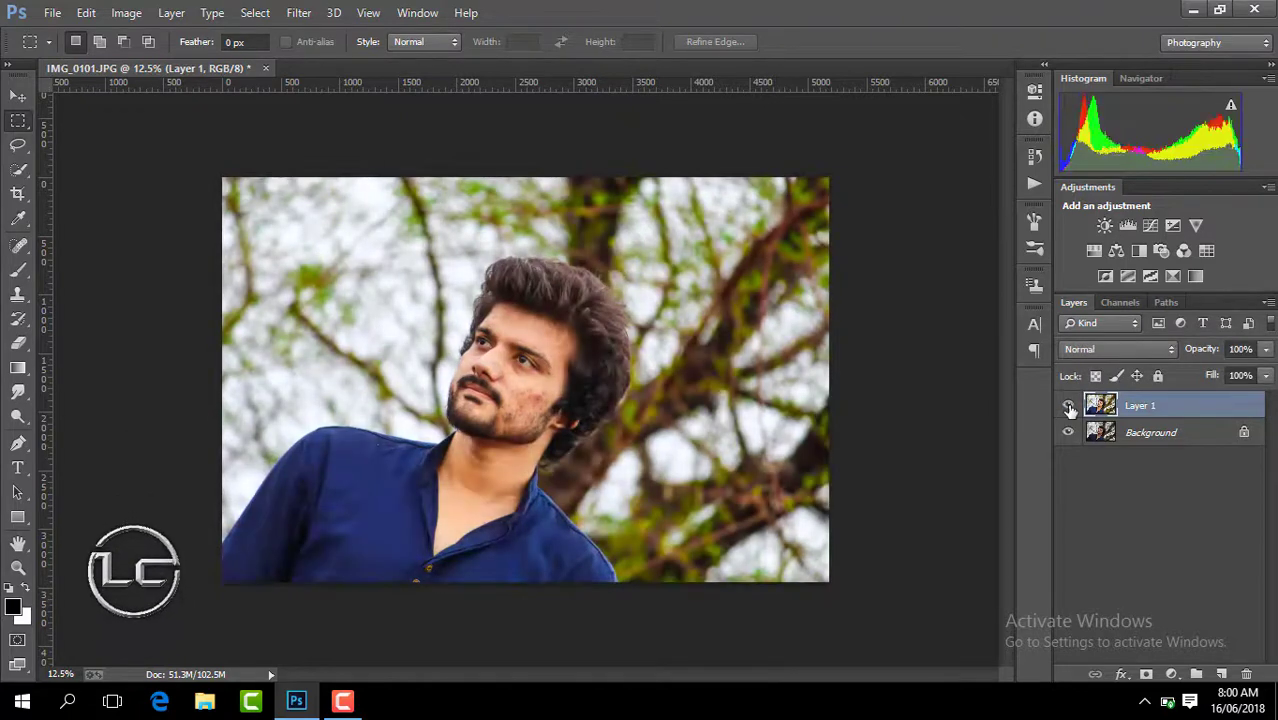
{"action": "left_click", "coordinate": [1068, 410]}
Merge Layer 1 down, duplicate it, and open Camera Raw on the copy.
{"action": "right_click", "coordinate": [1198, 414]}
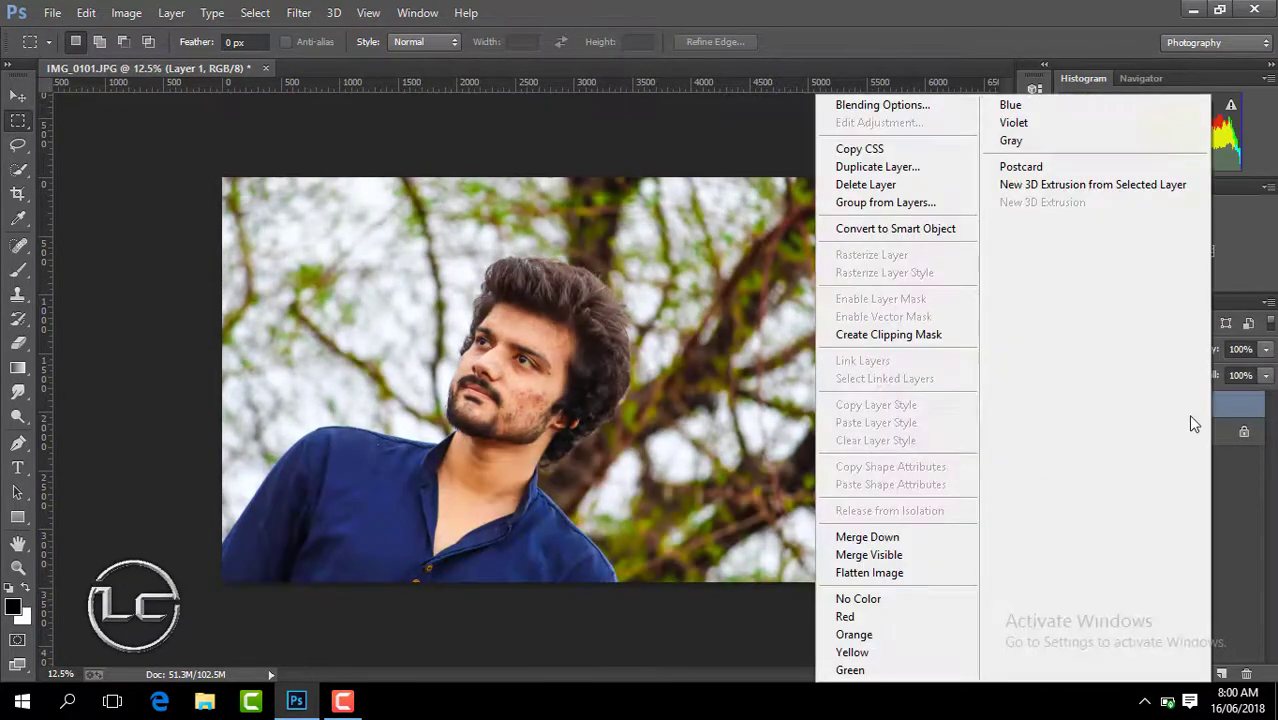
{"action": "left_click", "coordinate": [900, 531]}
{"action": "key", "text": "ctrl+j"}
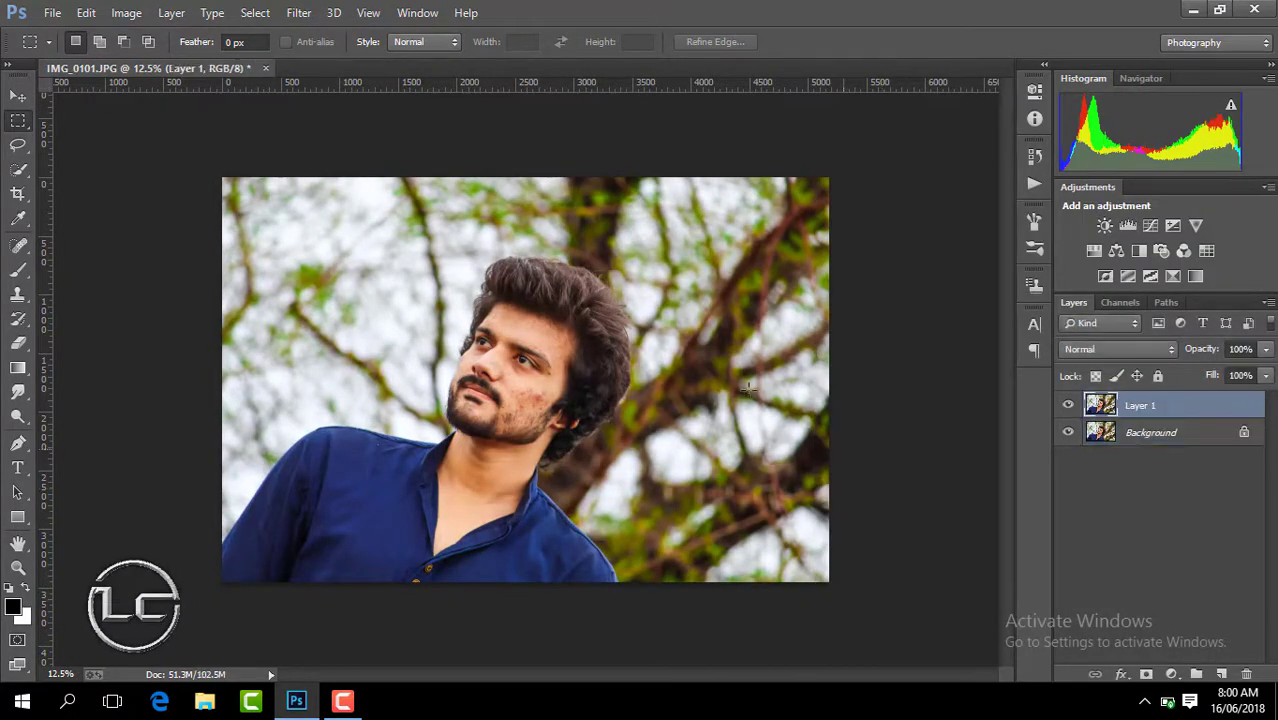
{"action": "left_click", "coordinate": [299, 12]}
{"action": "left_click", "coordinate": [340, 124]}
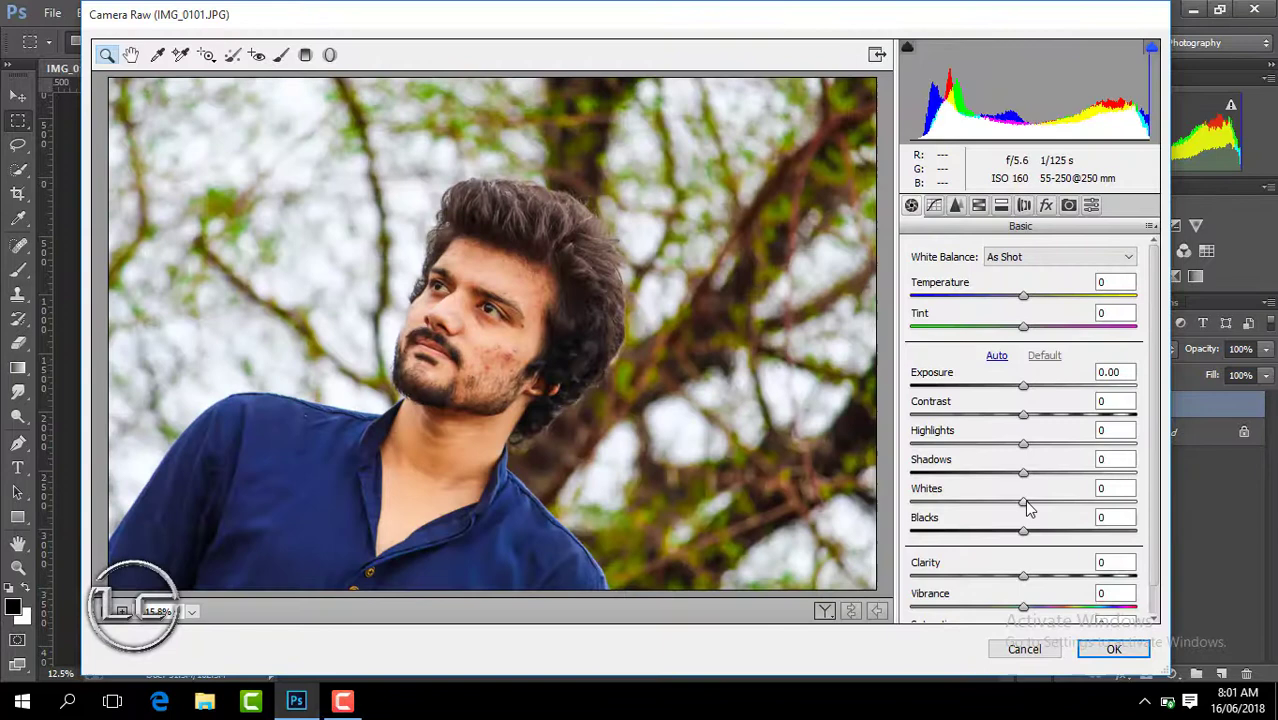
Set Whites +24, Contrast +21, Blacks -18 and Clarity +7 in the Basic panel.
{"action": "left_click_drag", "start_coordinate": [1025, 503], "coordinate": [1050, 503]}
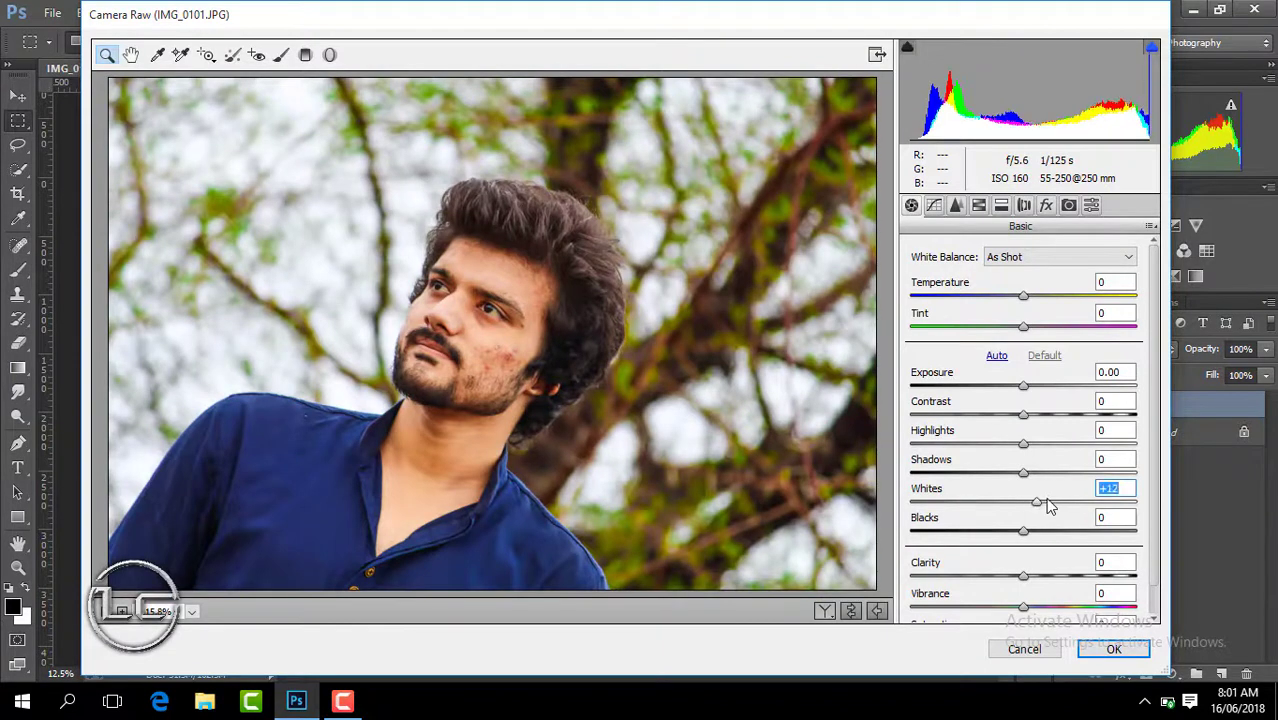
{"action": "left_click_drag", "start_coordinate": [1025, 413], "coordinate": [1044, 411]}
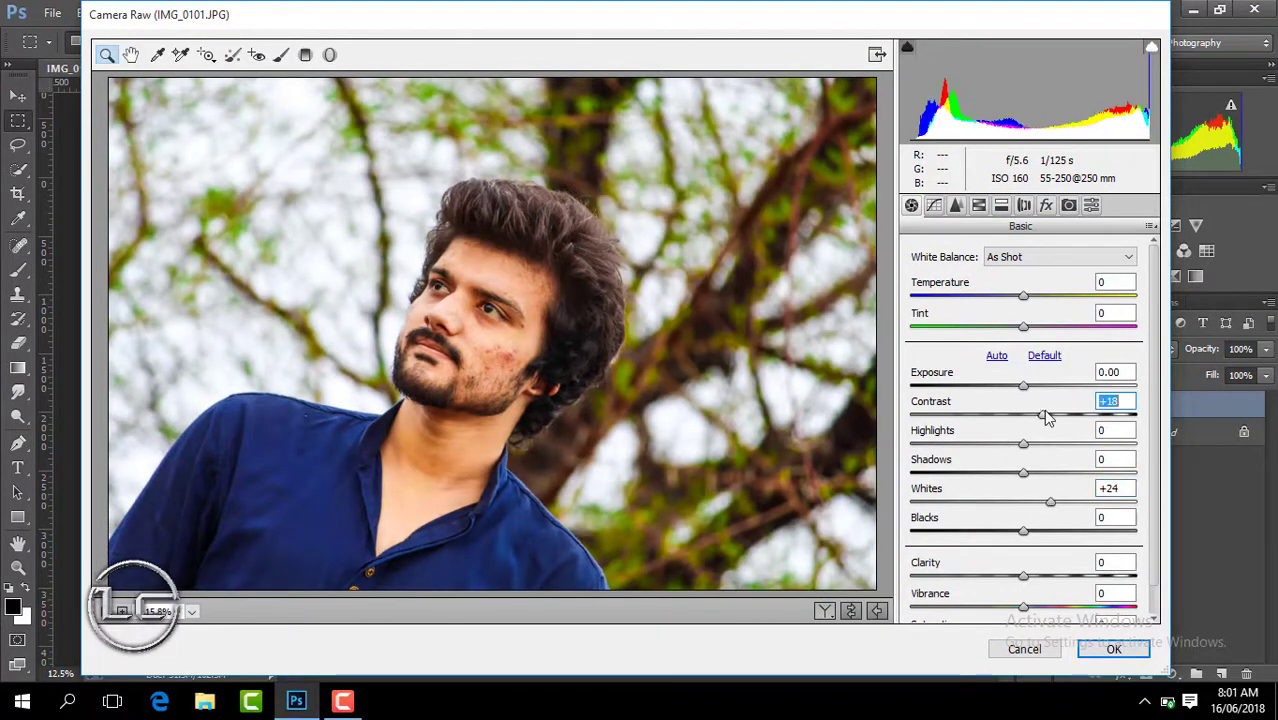
{"action": "left_click_drag", "start_coordinate": [1023, 531], "coordinate": [1003, 531]}
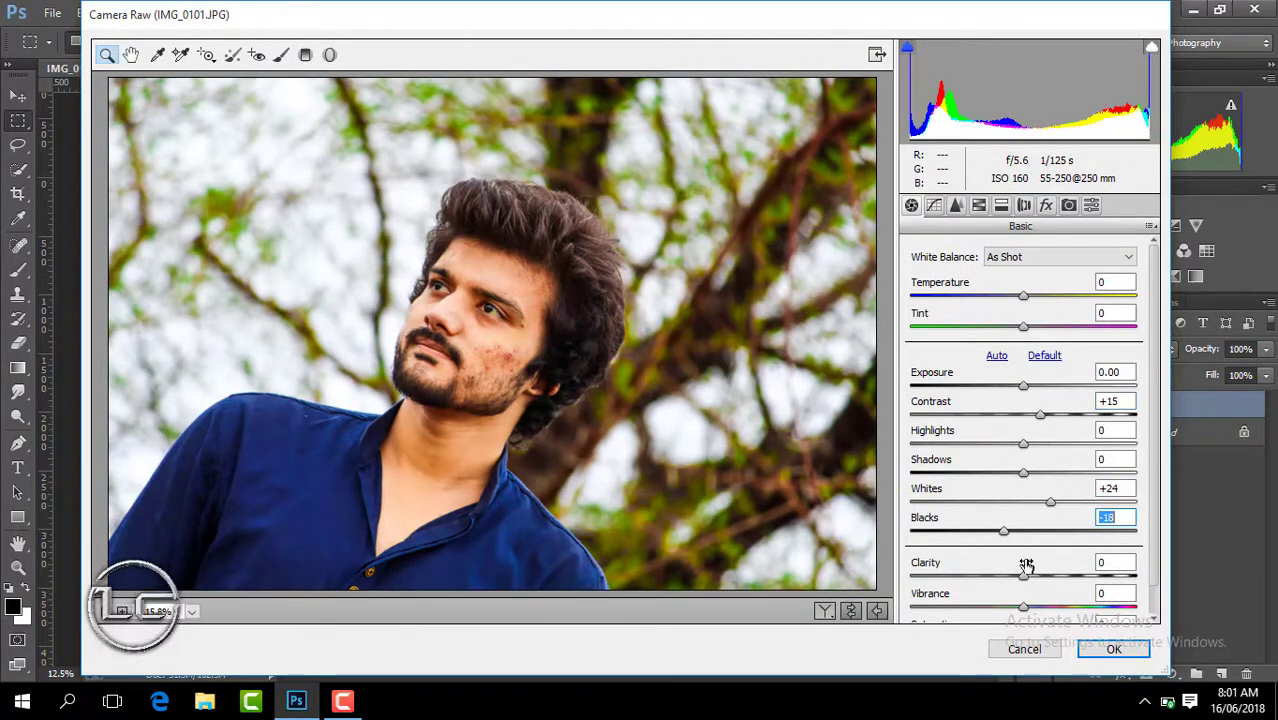
{"action": "left_click_drag", "start_coordinate": [1023, 577], "coordinate": [1031, 577]}
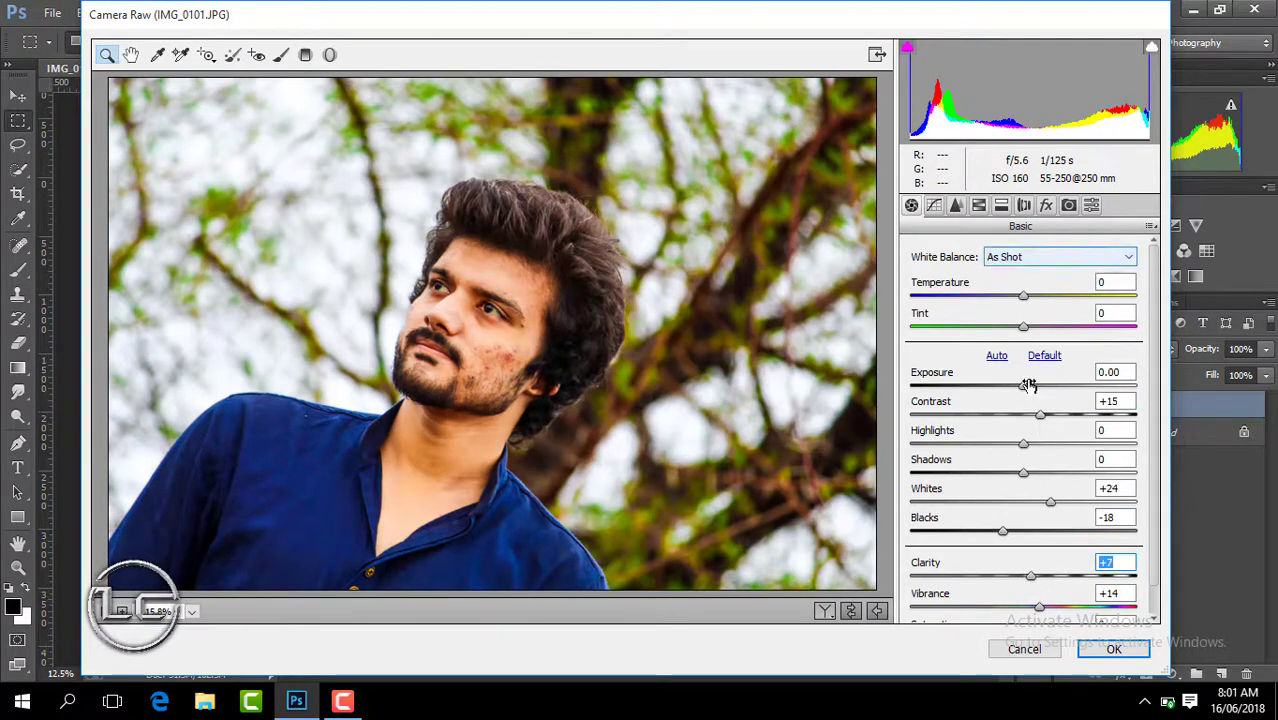
{"action": "left_click_drag", "start_coordinate": [1040, 413], "coordinate": [1047, 413]}
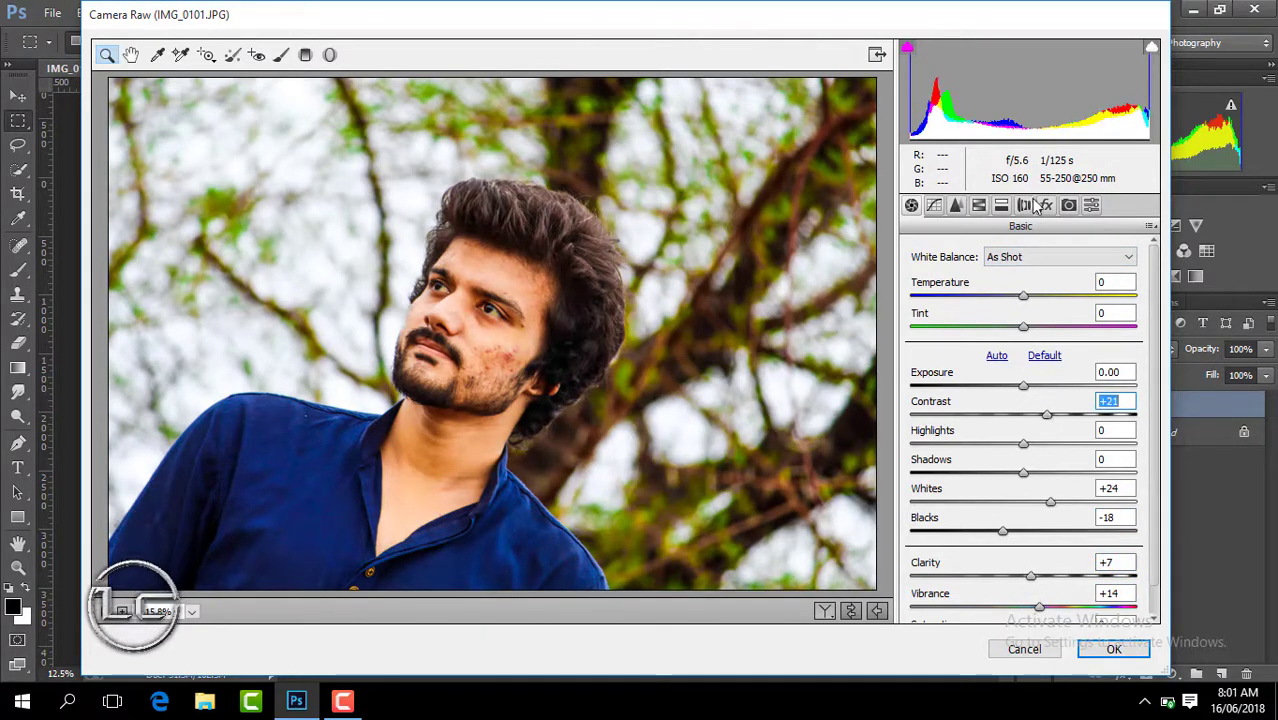
Add a -16 post-crop vignette and bring up HSL Saturation.
{"action": "left_click", "coordinate": [1040, 205]}
{"action": "left_click_drag", "start_coordinate": [1030, 449], "coordinate": [1013, 449]}
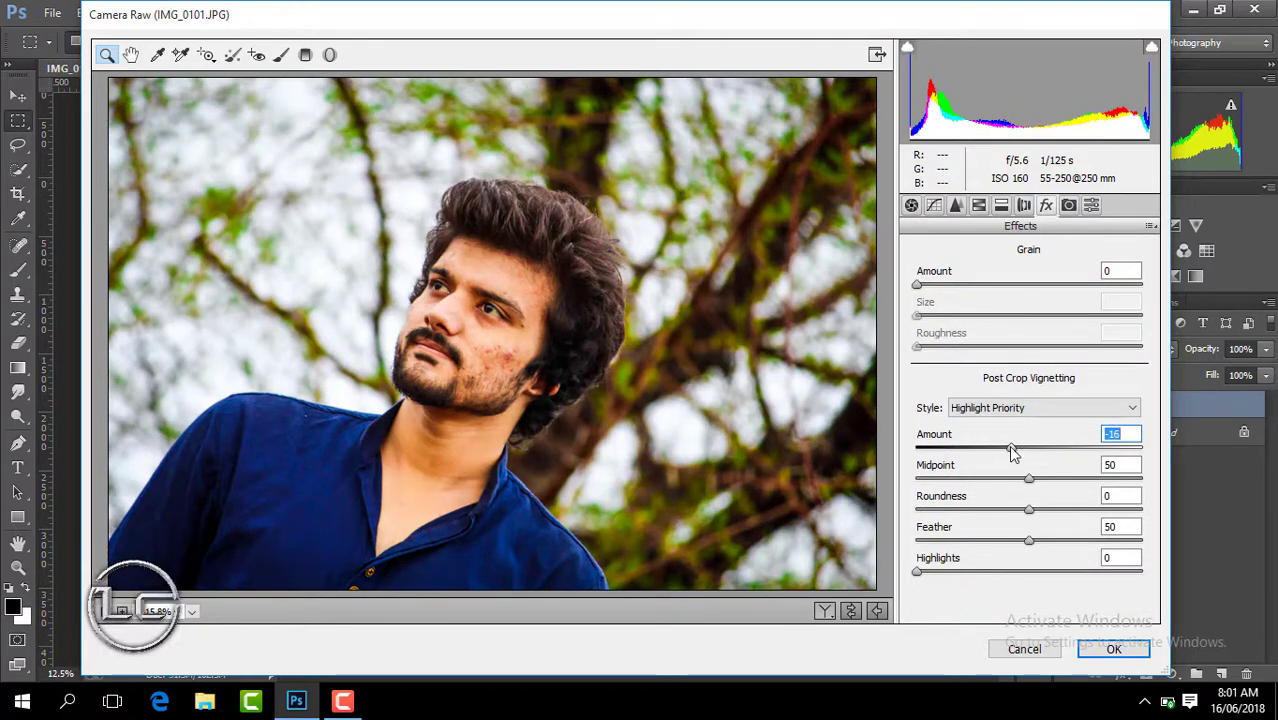
{"action": "left_click", "coordinate": [979, 205]}
{"action": "left_click", "coordinate": [963, 277]}
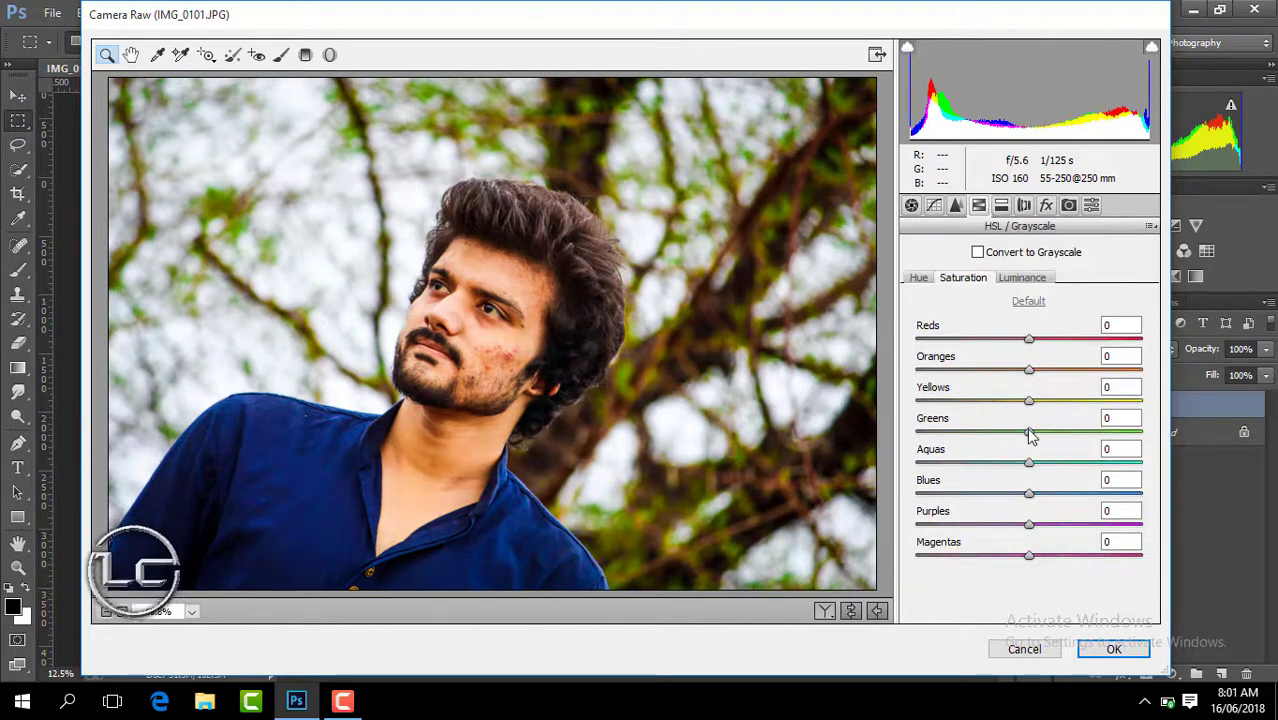
Drain Yellows saturation to -98 and push Greens saturation to +100.
{"action": "mouse_move", "coordinate": [1029, 431]}
{"action": "left_mouse_down"}
{"action": "mouse_move", "coordinate": [930, 432]}
{"action": "mouse_move", "coordinate": [1082, 430]}
{"action": "mouse_move", "coordinate": [916, 400]}
{"action": "mouse_move", "coordinate": [1029, 400]}
{"action": "left_mouse_up"}
{"action": "left_click", "coordinate": [918, 277]}
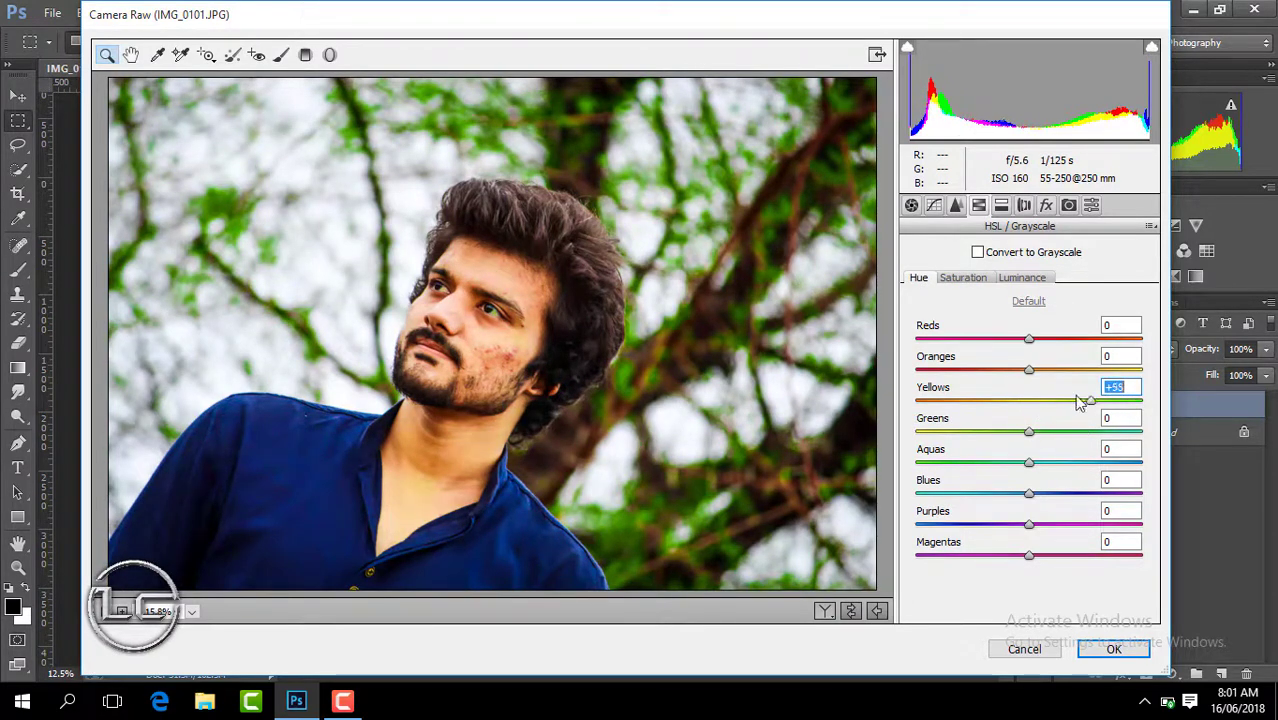
{"action": "left_click_drag", "start_coordinate": [1080, 400], "coordinate": [1030, 400]}
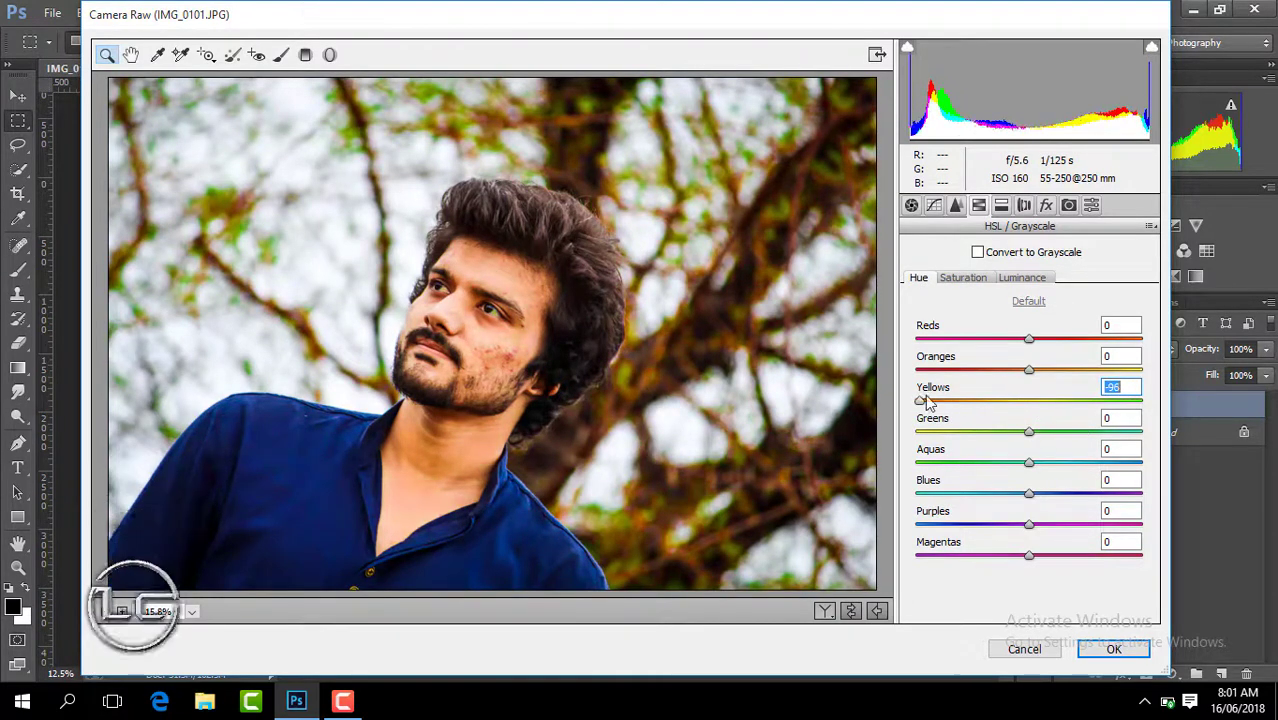
{"action": "left_click", "coordinate": [963, 277]}
{"action": "left_click_drag", "start_coordinate": [1050, 400], "coordinate": [936, 400]}
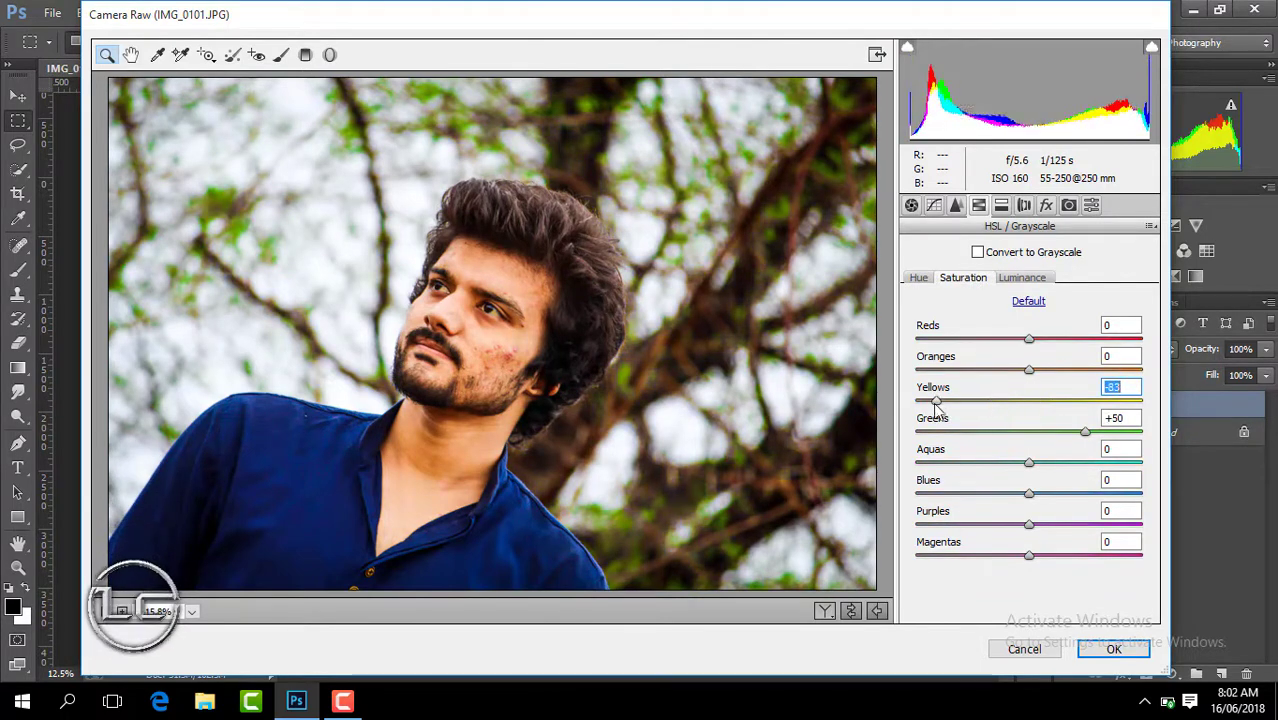
{"action": "left_click_drag", "start_coordinate": [1085, 431], "coordinate": [1150, 431]}
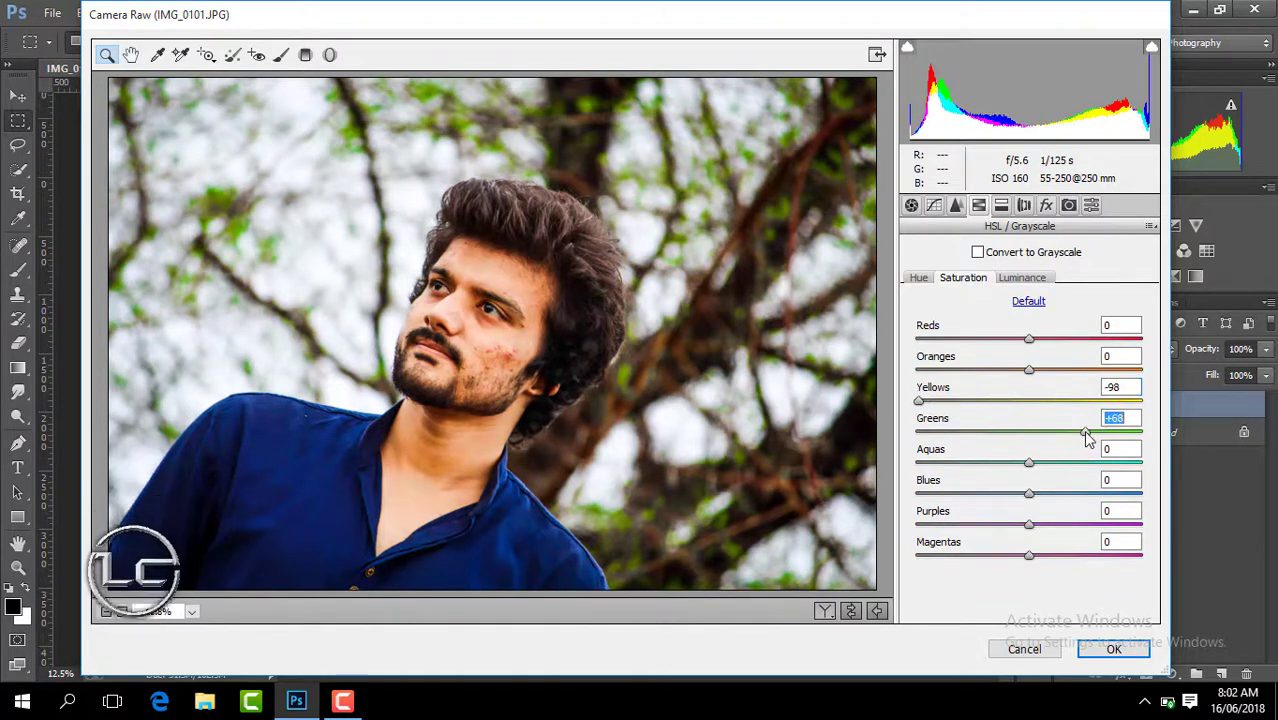
Set hues to Yellows +51, Aquas +96, Blues -31 and Greens +98.
{"action": "left_click", "coordinate": [918, 277]}
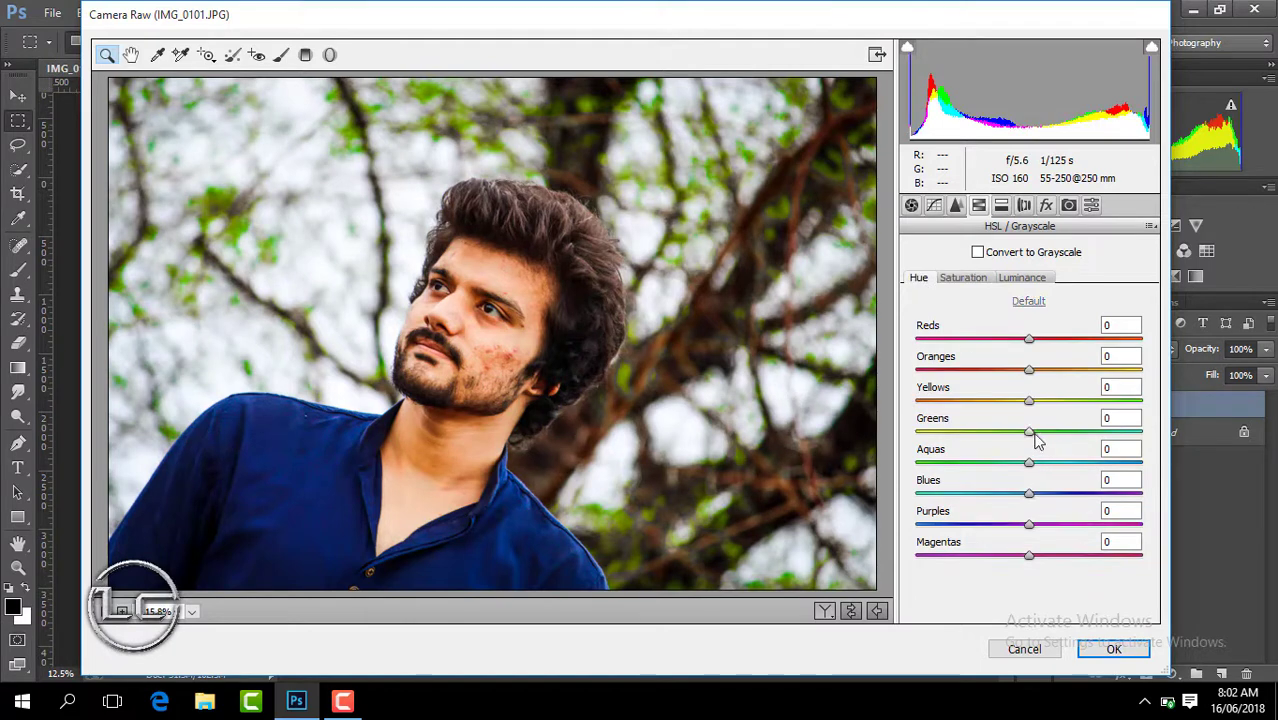
{"action": "left_click_drag", "start_coordinate": [1030, 400], "coordinate": [1121, 401]}
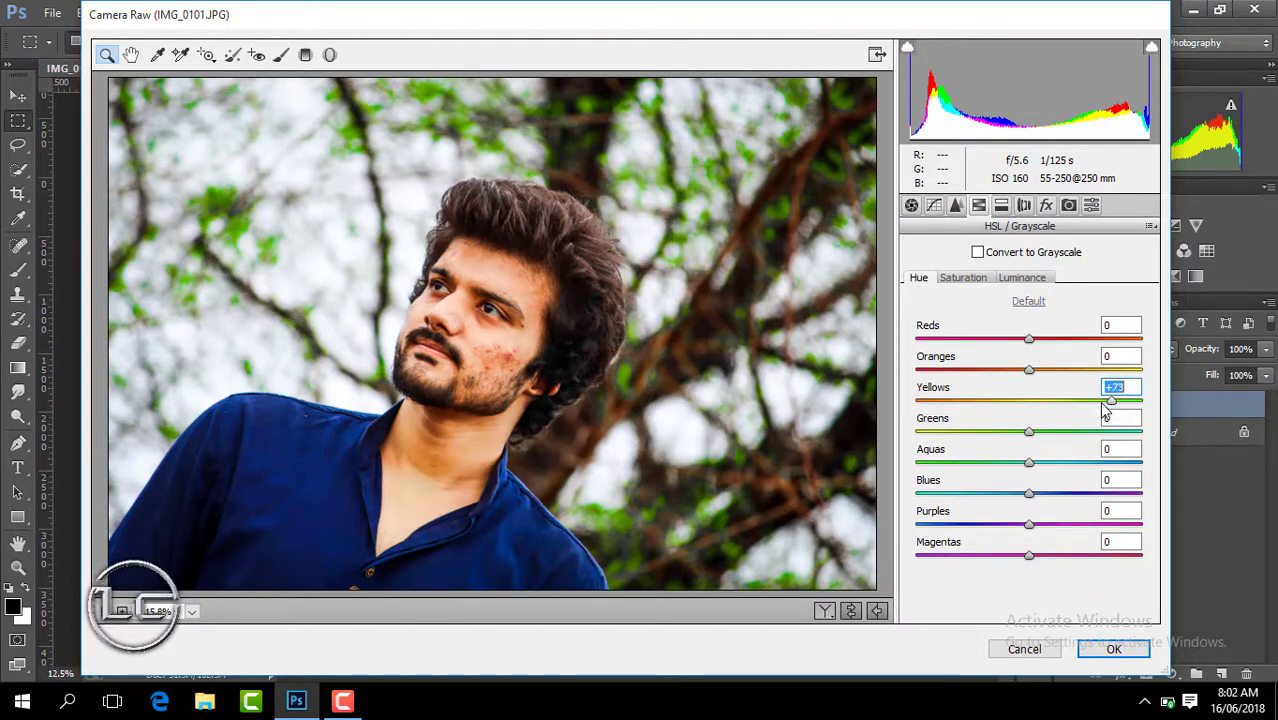
{"action": "left_click_drag", "start_coordinate": [1029, 461], "coordinate": [1117, 461]}
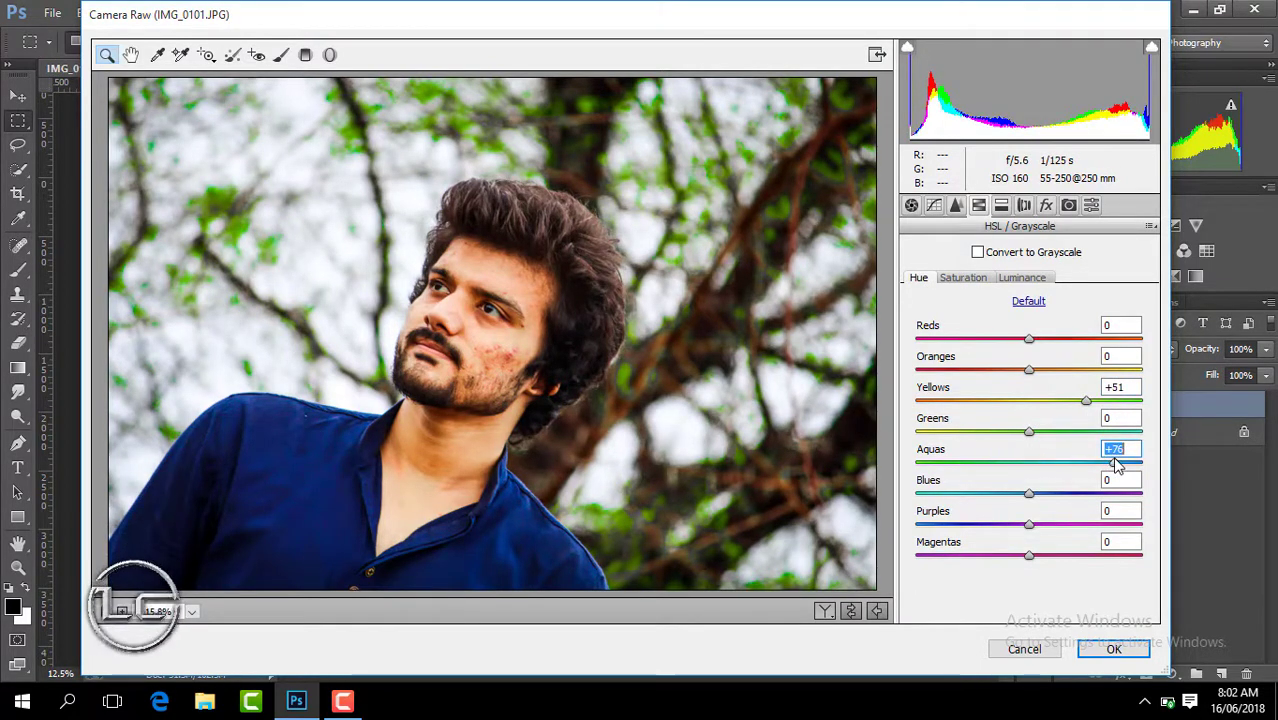
{"action": "left_click_drag", "start_coordinate": [1030, 494], "coordinate": [996, 494]}
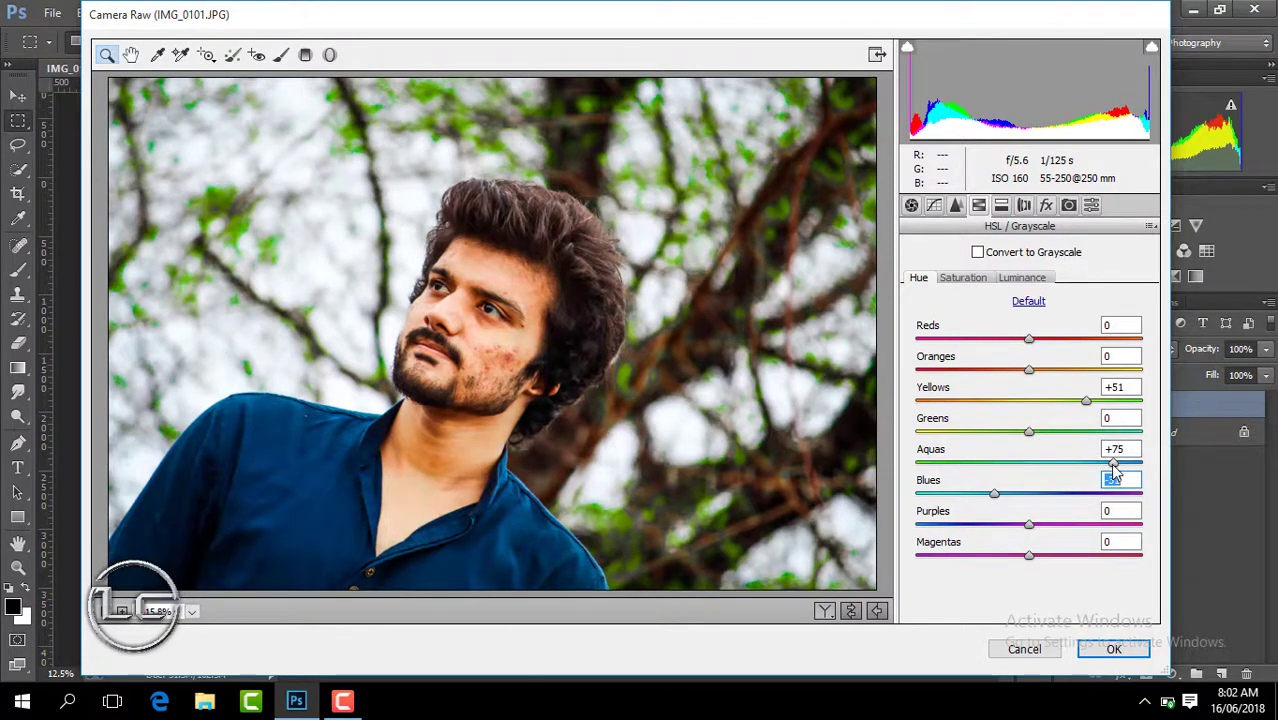
{"action": "mouse_move", "coordinate": [1030, 432]}
{"action": "left_mouse_down"}
{"action": "mouse_move", "coordinate": [1142, 436]}
{"action": "mouse_move", "coordinate": [1137, 463]}
{"action": "left_mouse_up"}
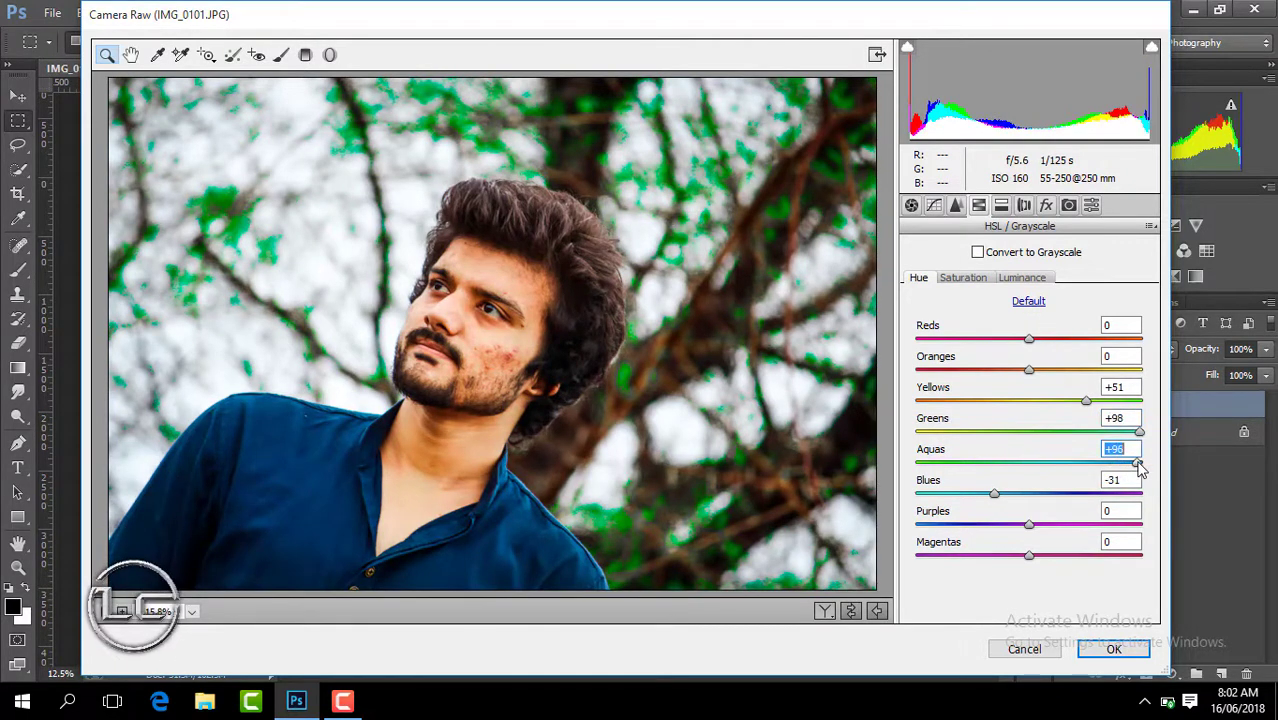
{"action": "left_click", "coordinate": [975, 278]}
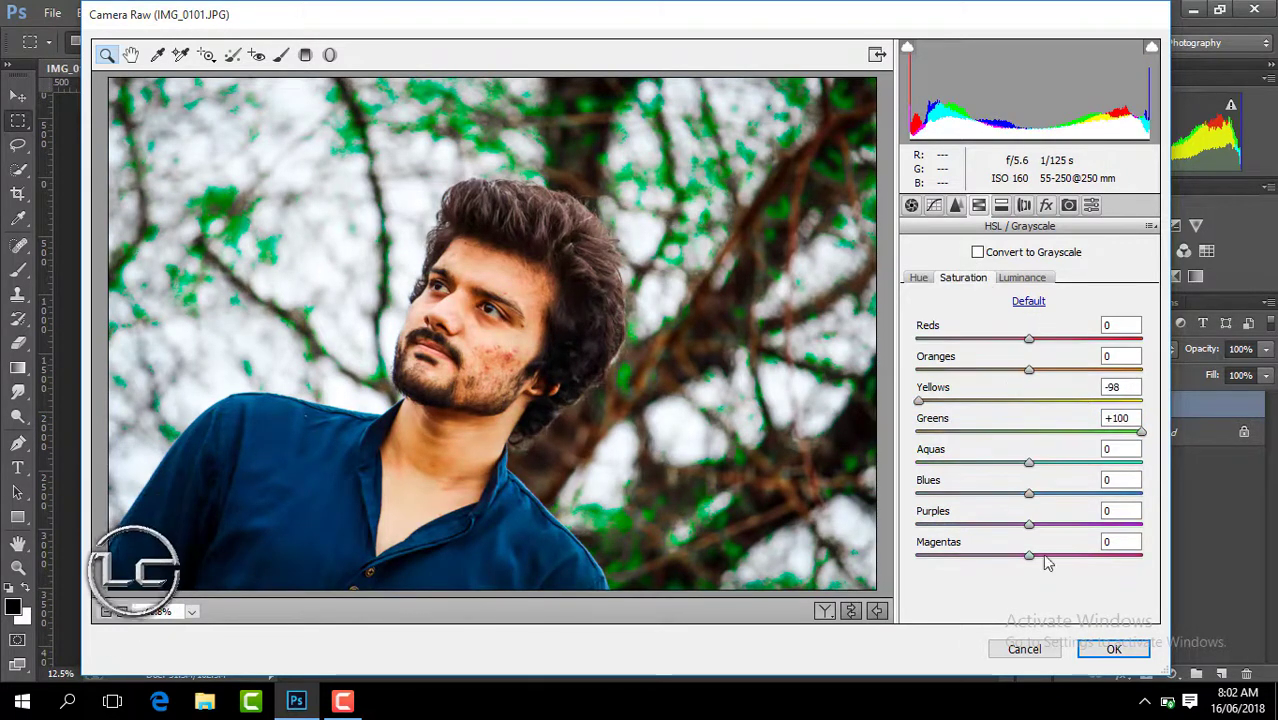
Lift Shadows to +21 and Contrast to +24, then apply the second Camera Raw pass.
{"action": "left_click", "coordinate": [911, 205]}
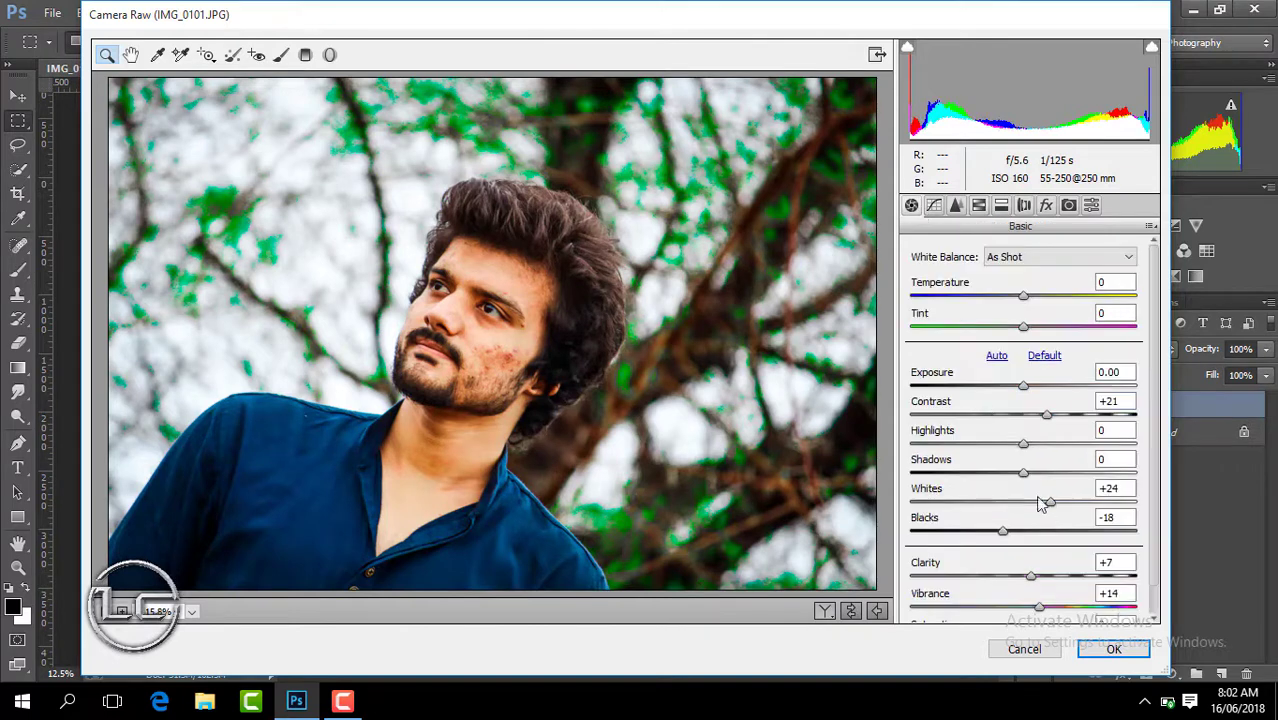
{"action": "left_click", "coordinate": [1041, 476]}
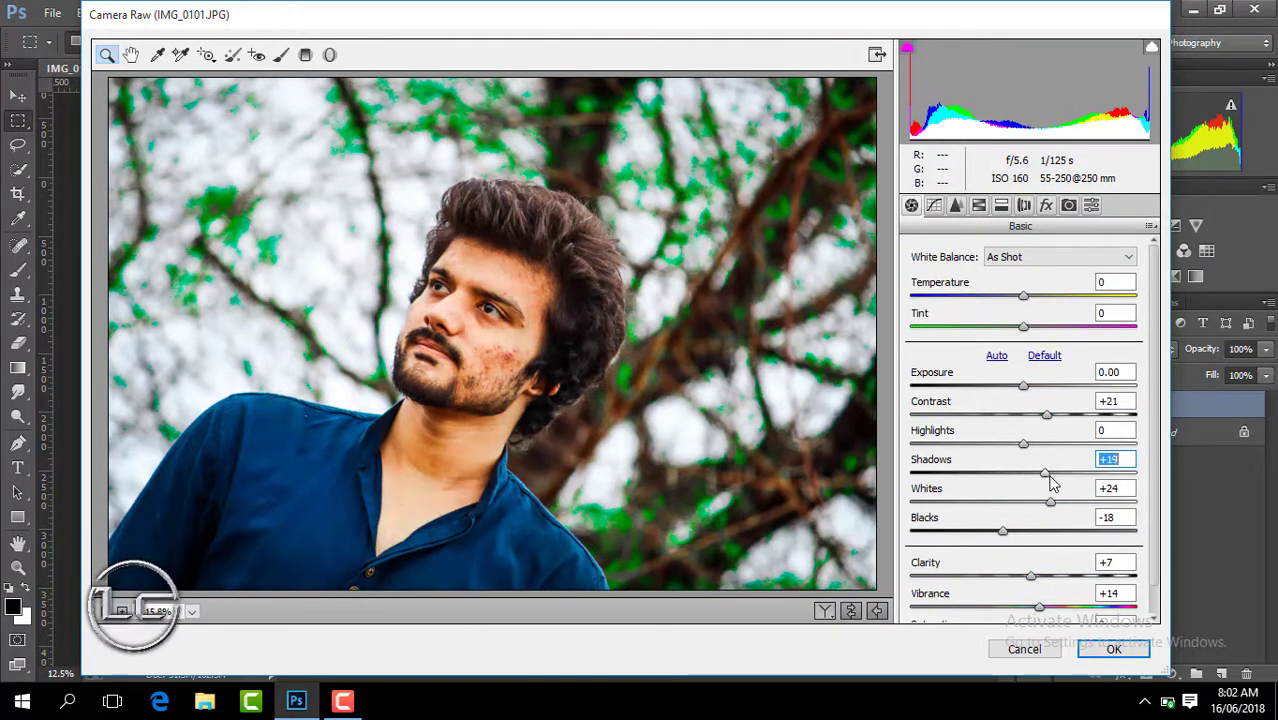
{"action": "left_click", "coordinate": [978, 205]}
{"action": "left_click", "coordinate": [1021, 277]}
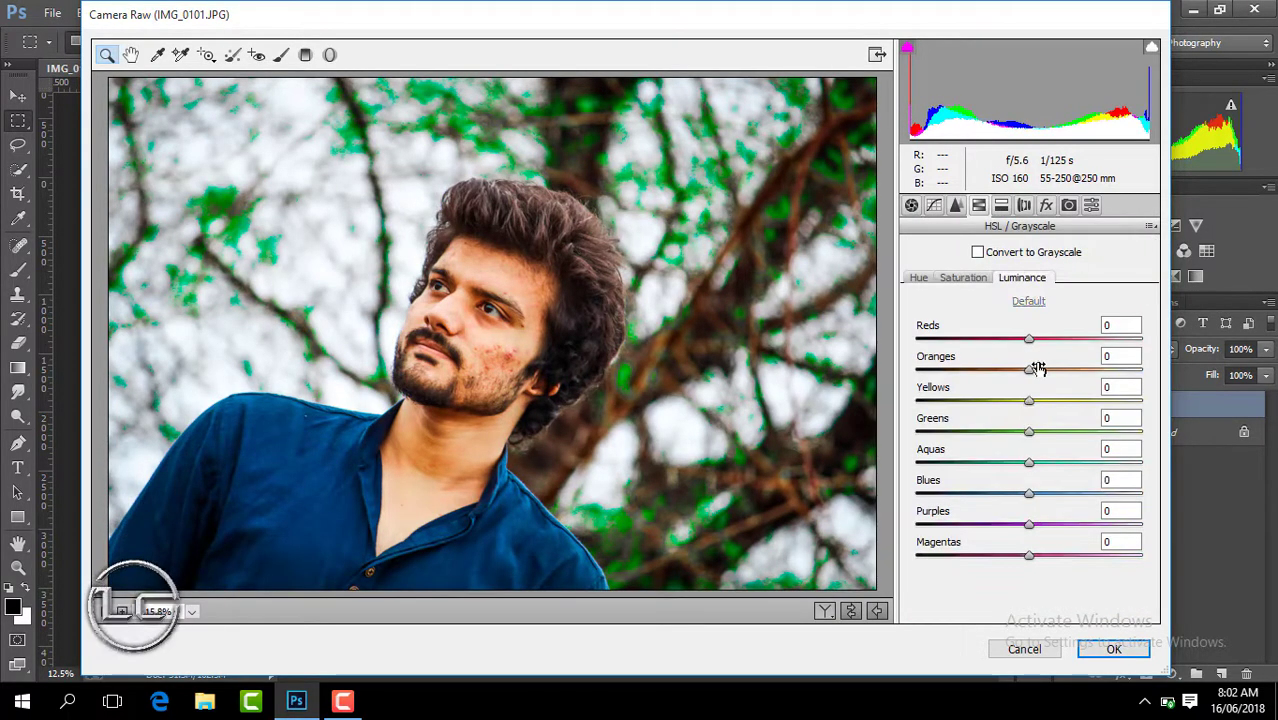
{"action": "left_click", "coordinate": [911, 205]}
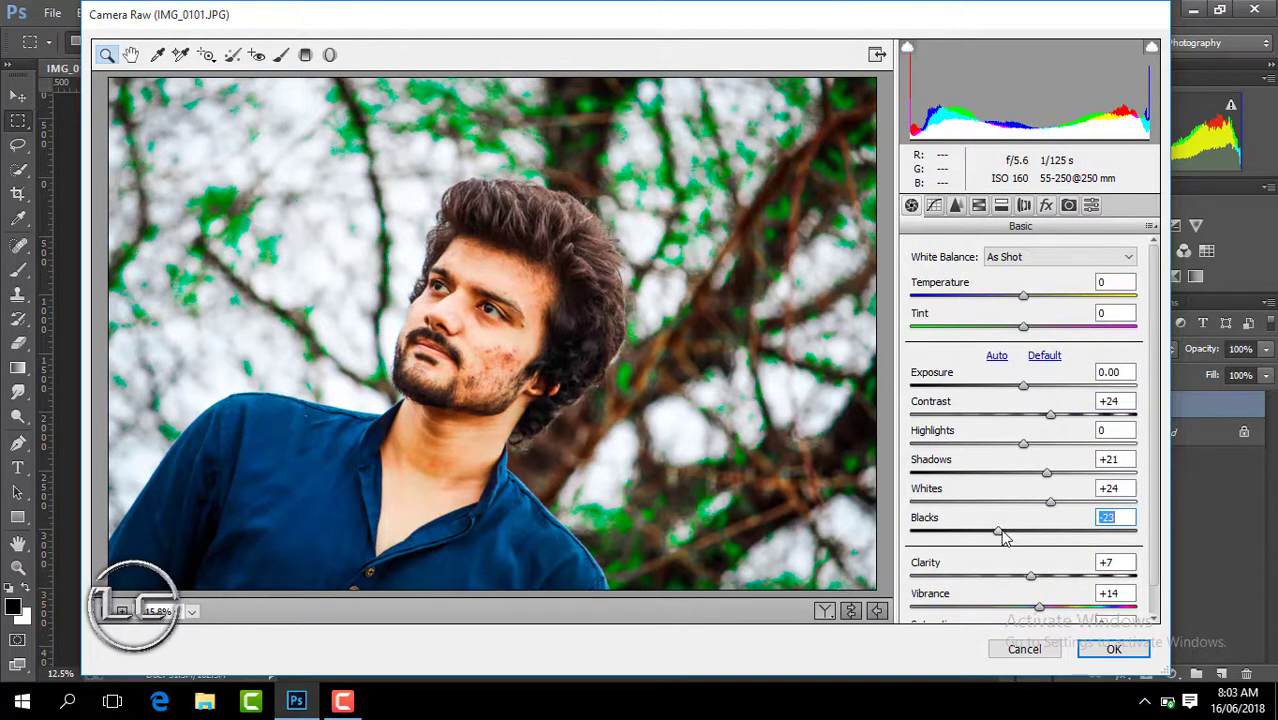
{"action": "left_click", "coordinate": [1113, 649]}
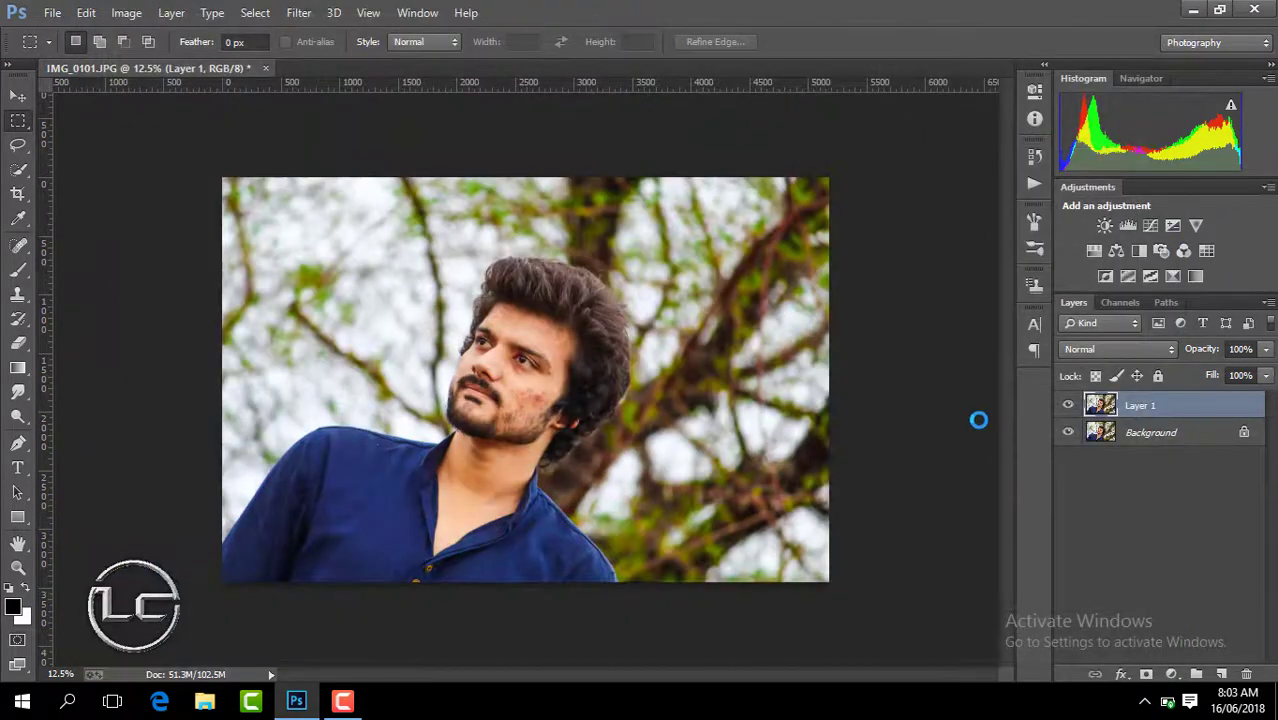
Compare Layer 1 with the original, merge it down, and duplicate the result.
{"action": "left_click", "coordinate": [1068, 405]}
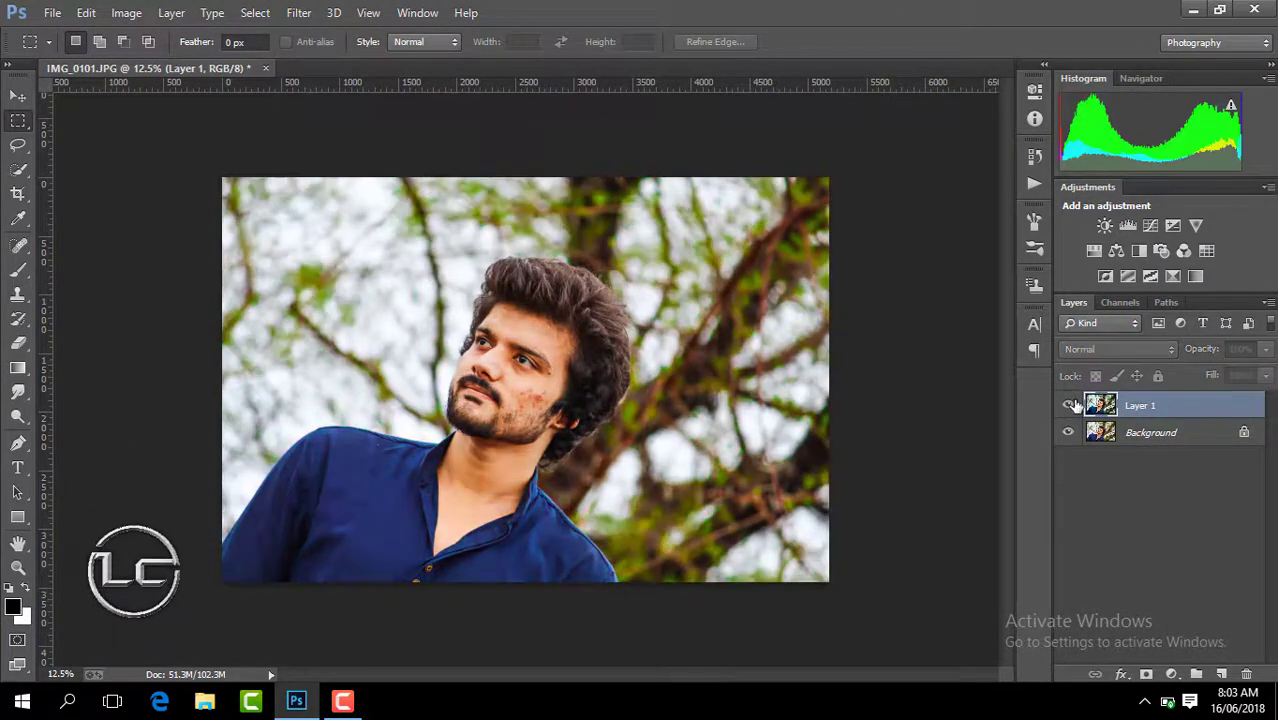
{"action": "left_click", "coordinate": [1068, 405]}
{"action": "right_click", "coordinate": [1195, 405]}
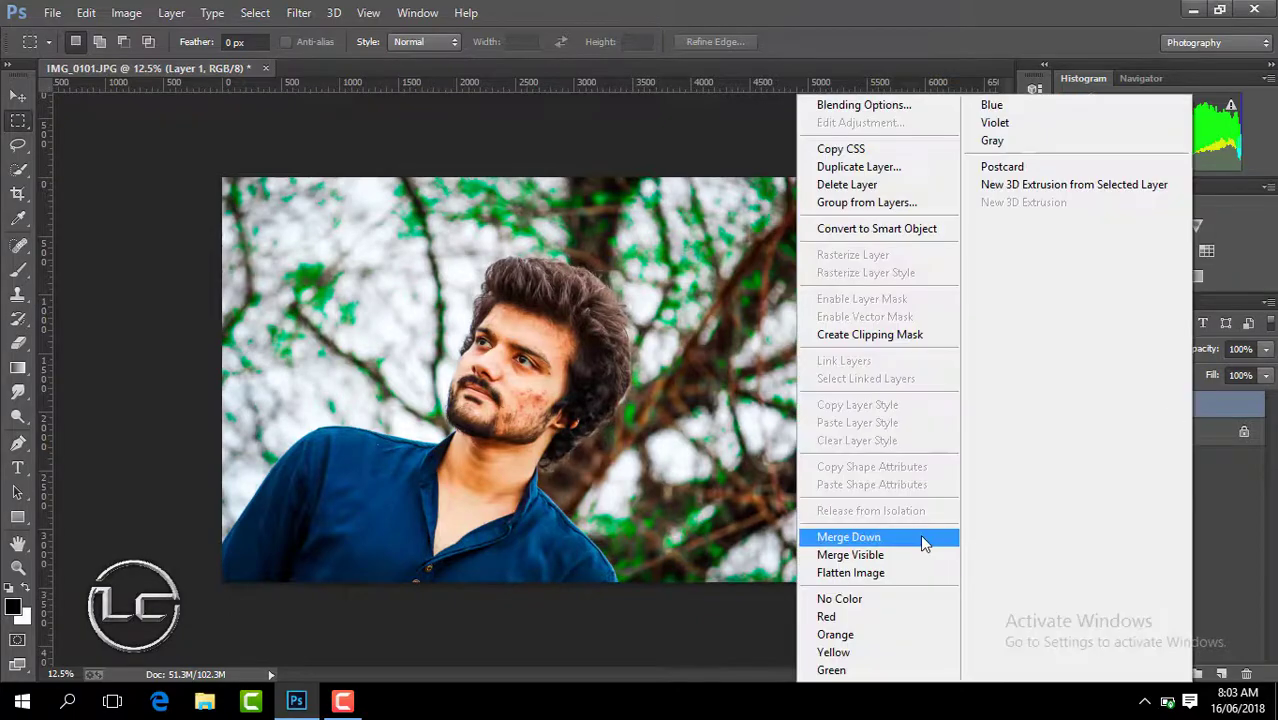
{"action": "left_click", "coordinate": [920, 534]}
{"action": "key", "text": "ctrl+j"}
Zoom in and spot-heal blemishes beside the eye, on the forehead and cheek.
{"action": "key", "text": "ctrl+plus"}
{"action": "key", "text": "ctrl+plus"}
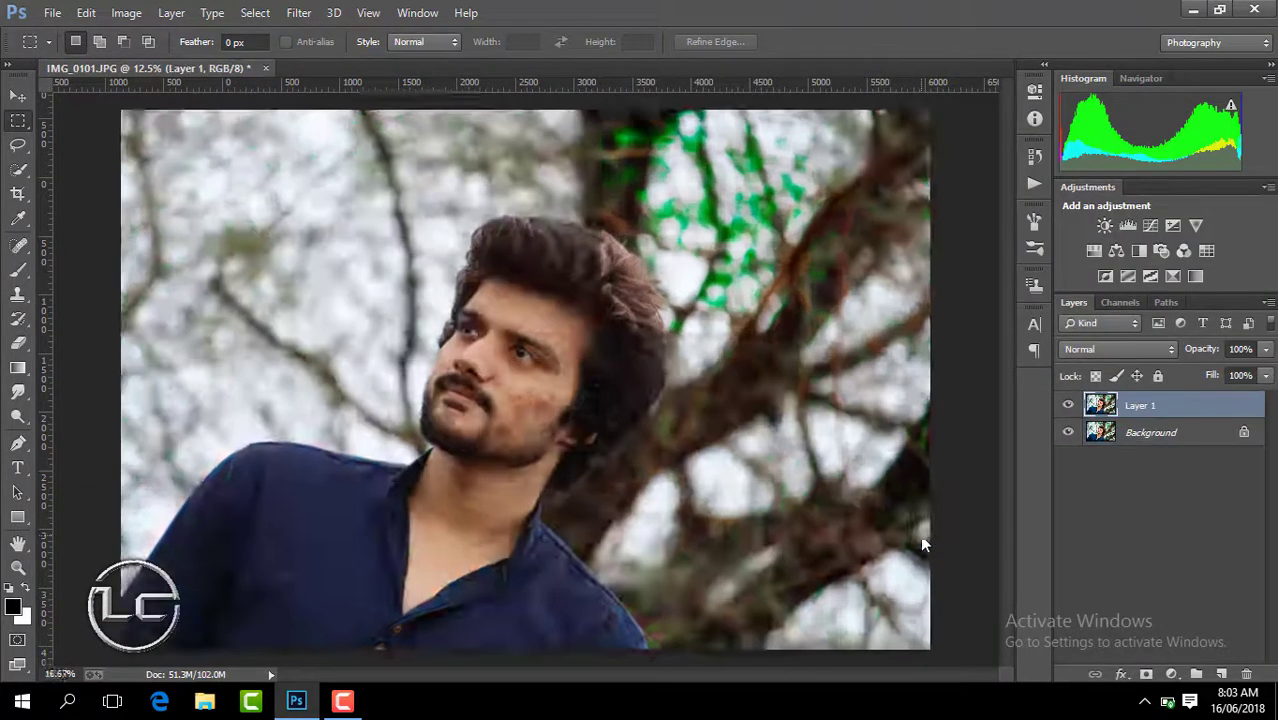
{"action": "key", "text": "ctrl+plus"}
{"action": "key", "text": "ctrl+plus"}
{"action": "key", "text": "ctrl+plus"}
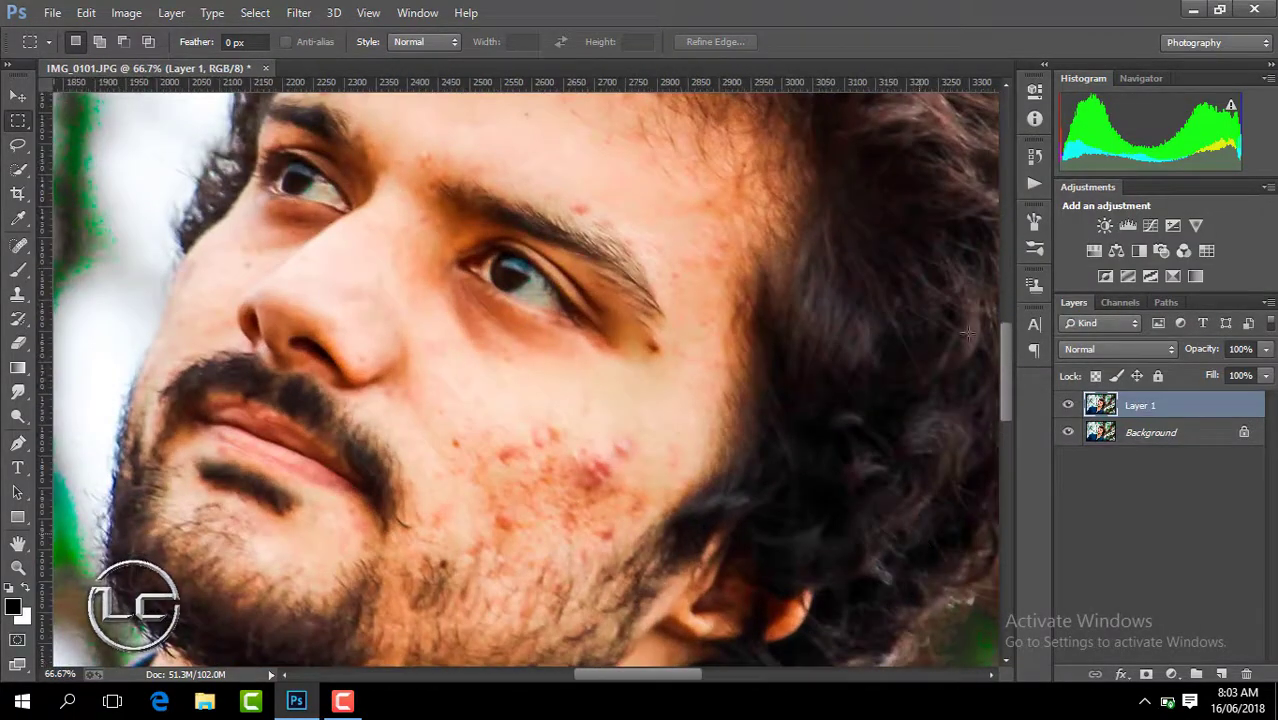
{"action": "key", "text": "j"}
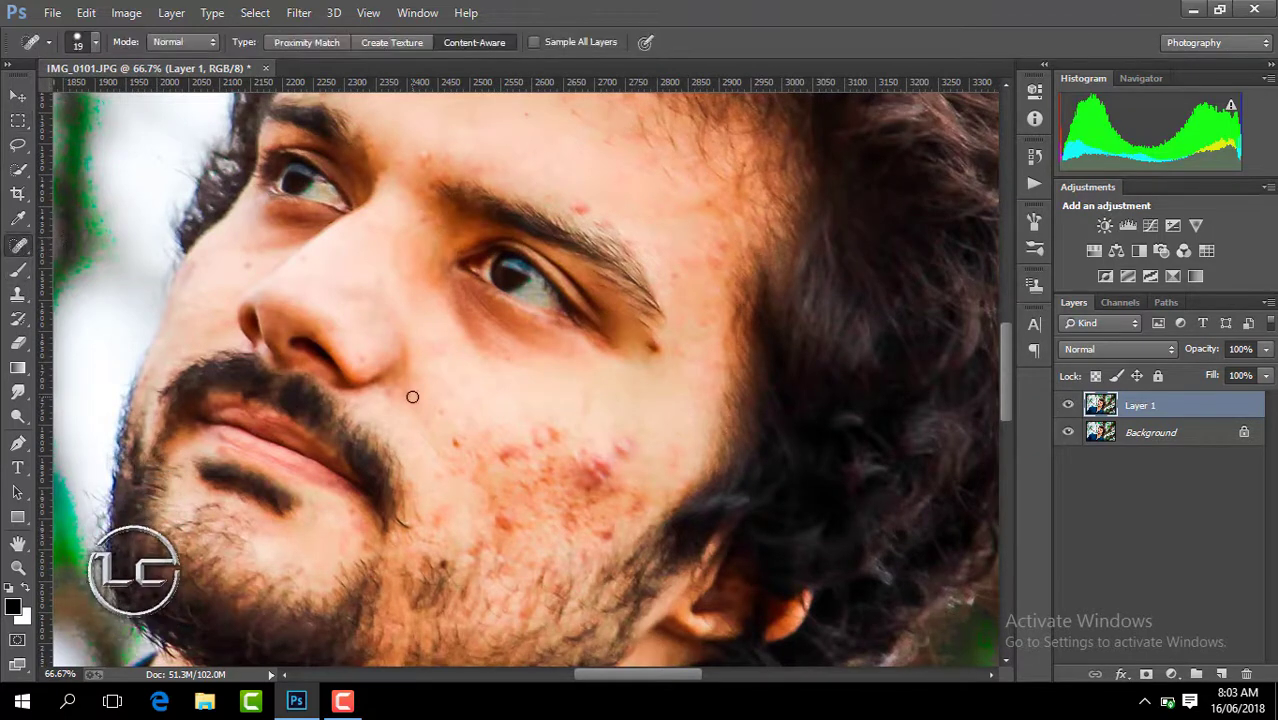
{"action": "left_click", "coordinate": [95, 44]}
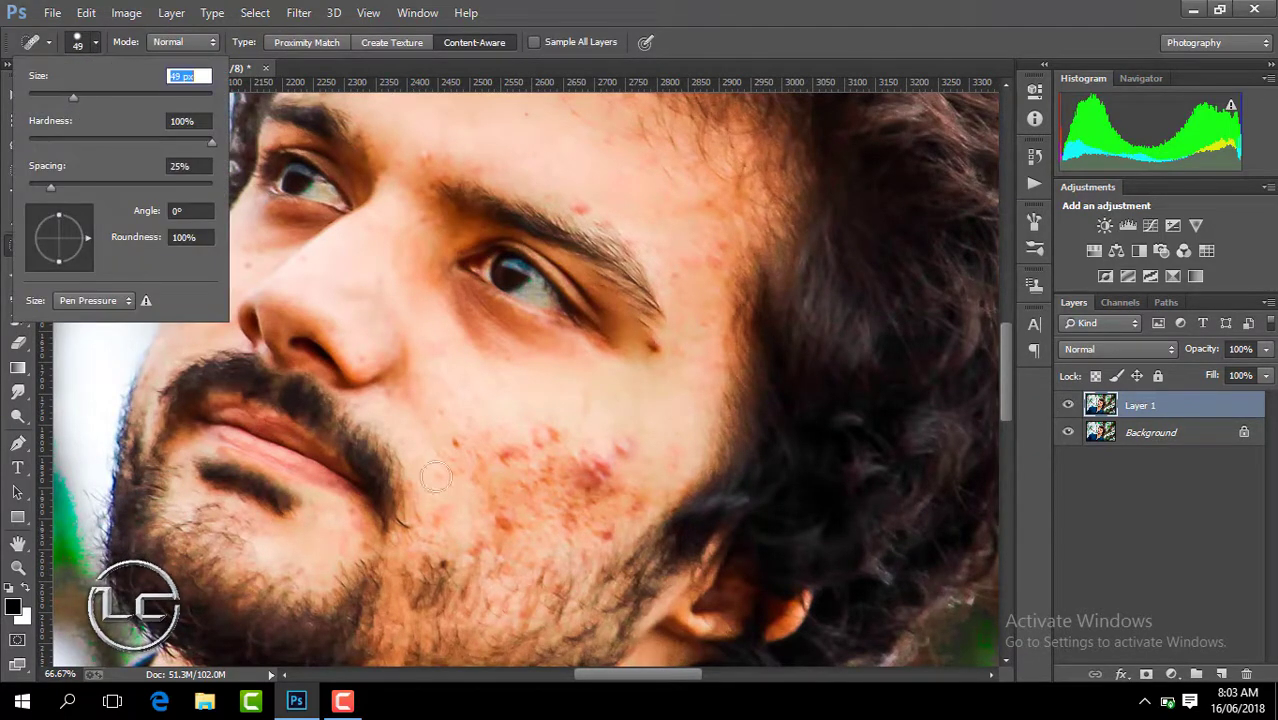
{"action": "left_click", "coordinate": [653, 348]}
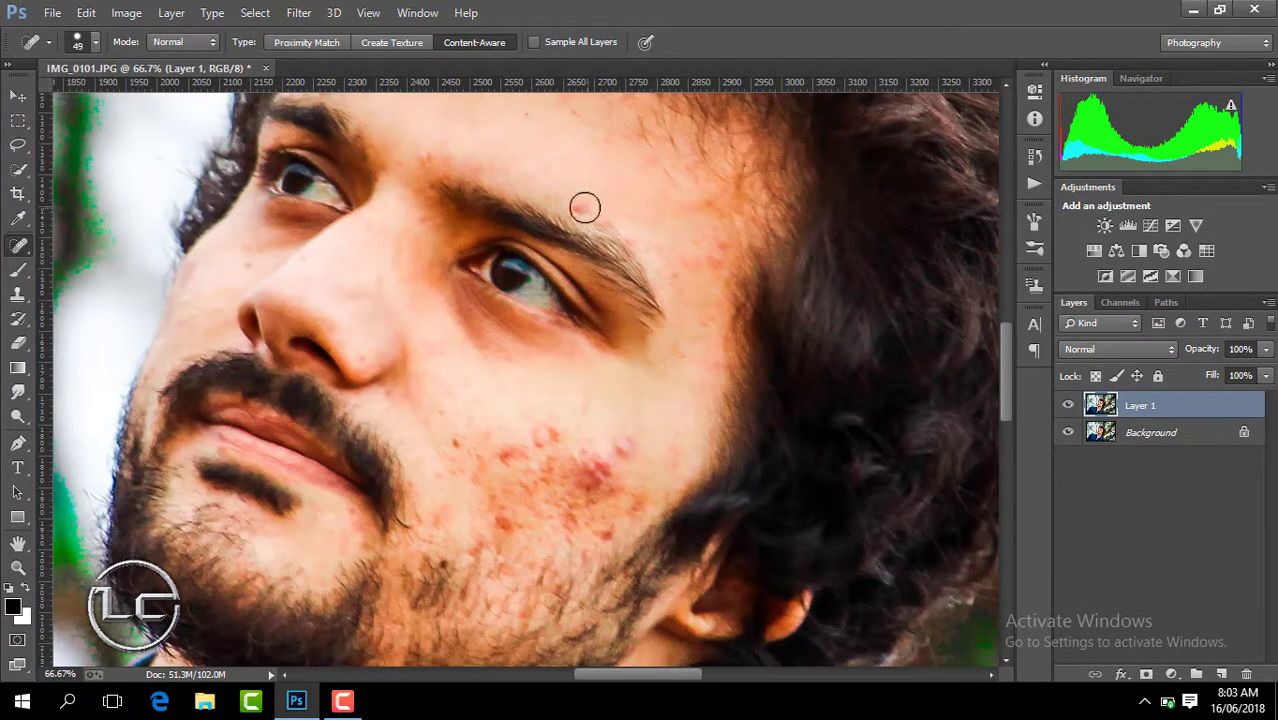
{"action": "left_click", "coordinate": [423, 152]}
{"action": "left_click", "coordinate": [451, 444]}
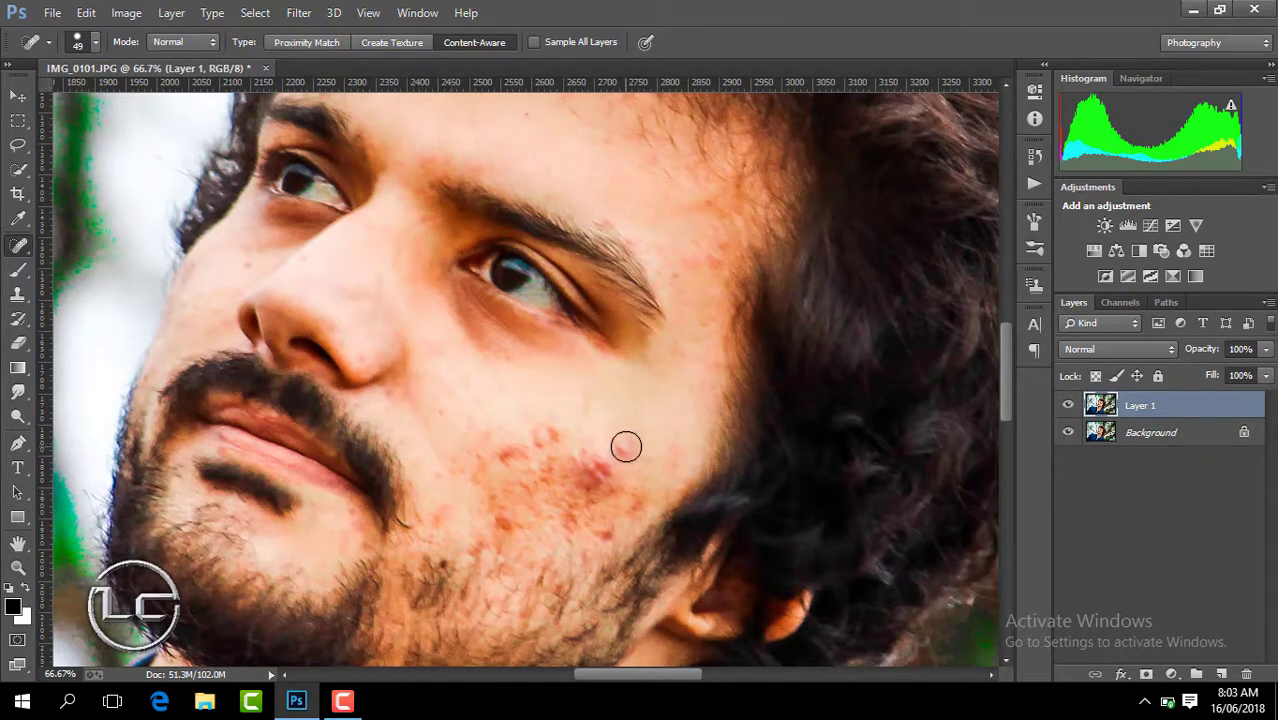
{"action": "left_click", "coordinate": [588, 466]}
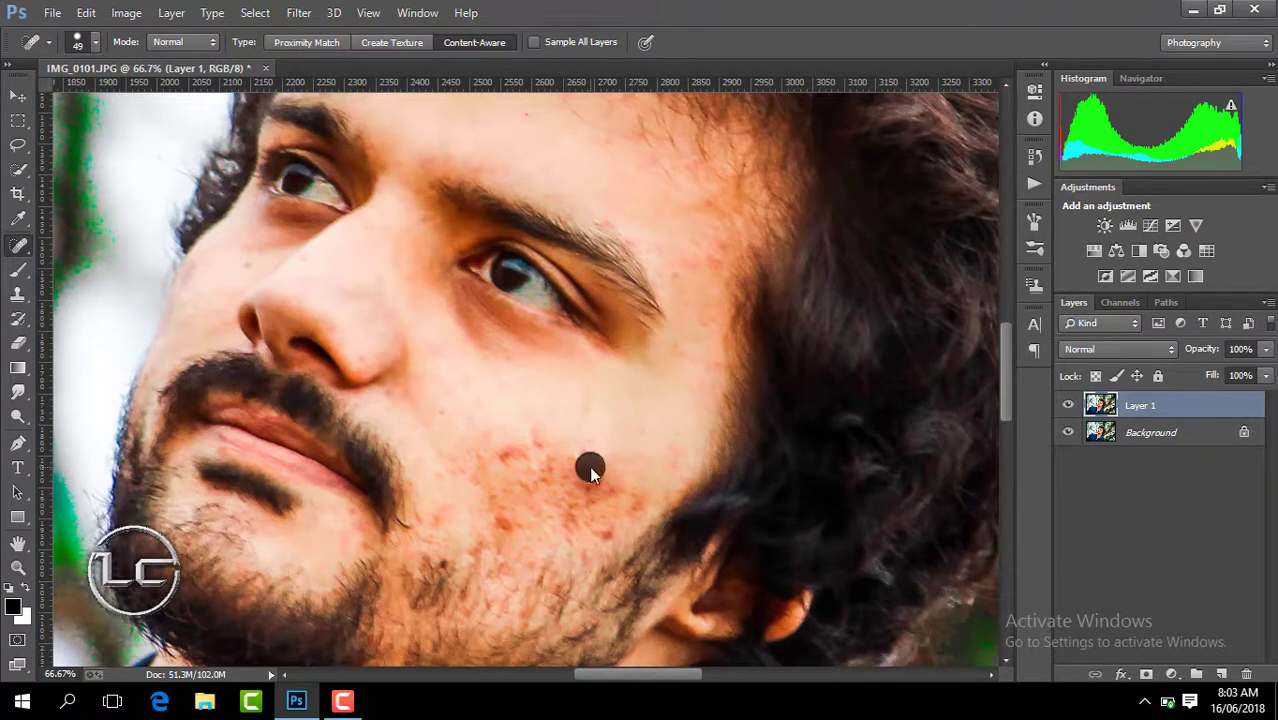
{"action": "left_click", "coordinate": [607, 532]}
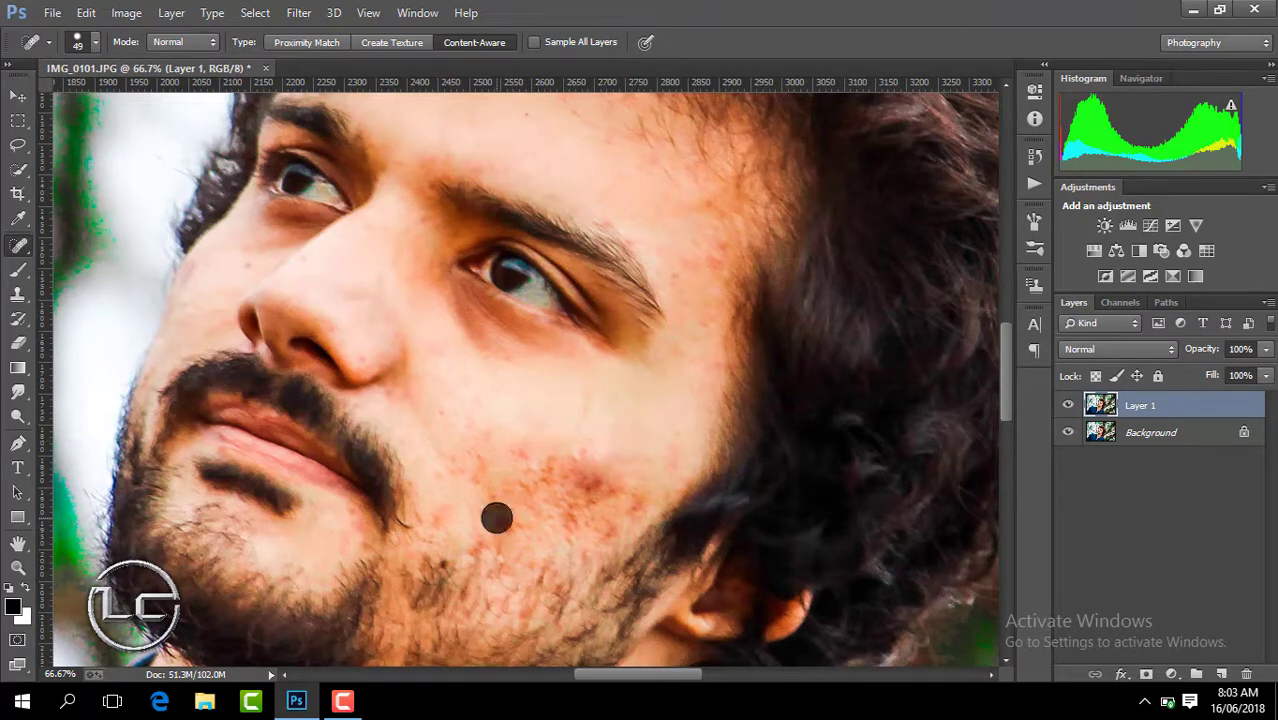
Heal the remaining upper-forehead and cheek blemishes, then zoom out to the whole portrait.
{"action": "scroll", "coordinate": [392, 154], "scroll_direction": "up", "scroll_amount": 3}
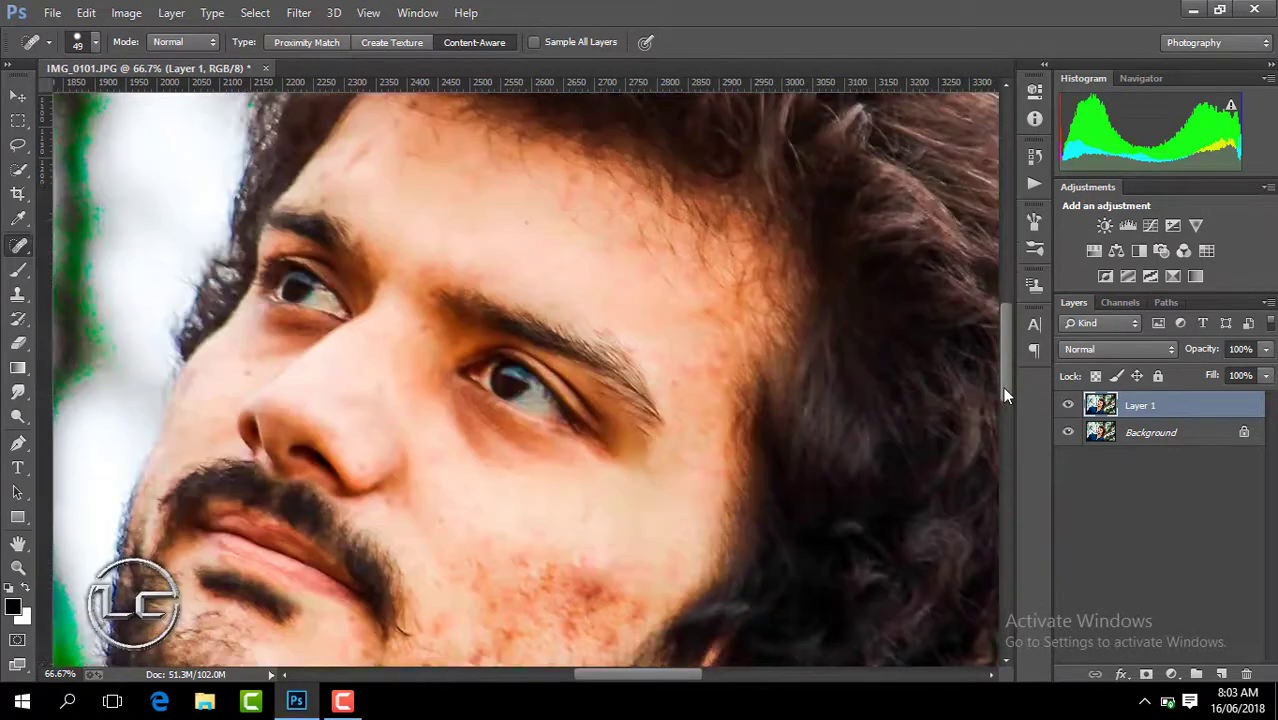
{"action": "left_click", "coordinate": [353, 162]}
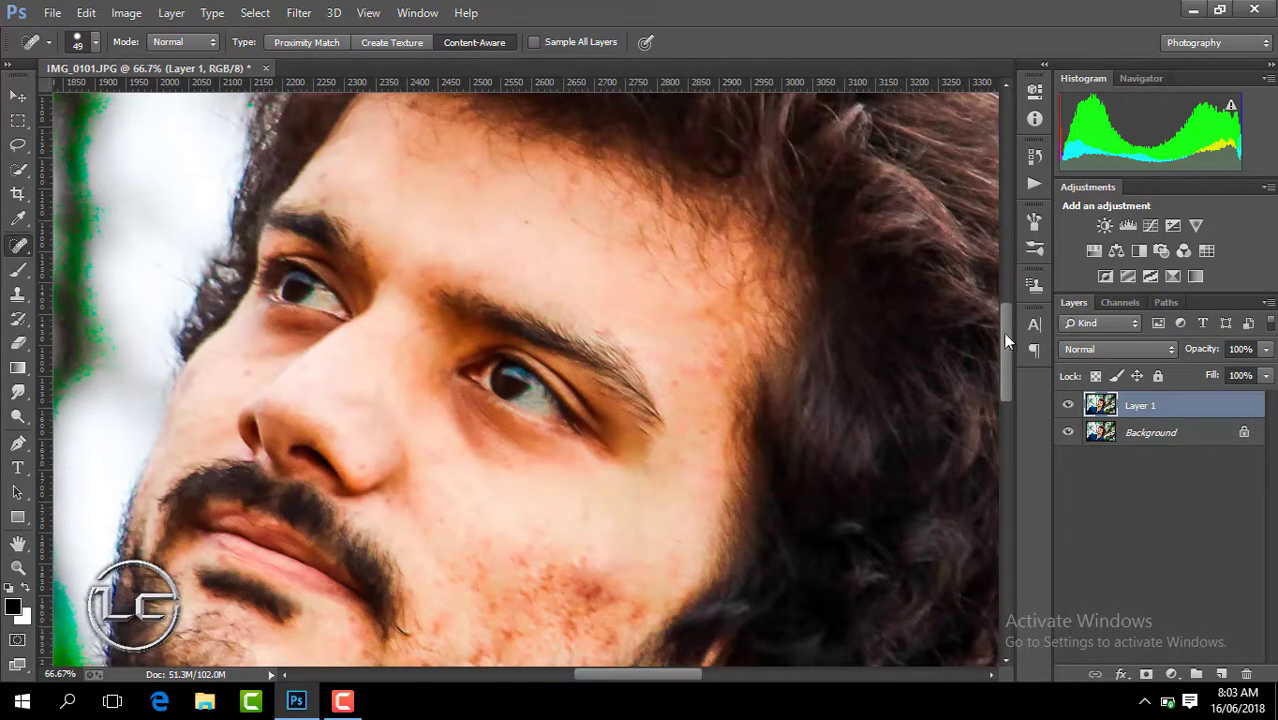
{"action": "left_click_drag", "start_coordinate": [1006, 341], "coordinate": [1008, 373]}
{"action": "left_click", "coordinate": [442, 494]}
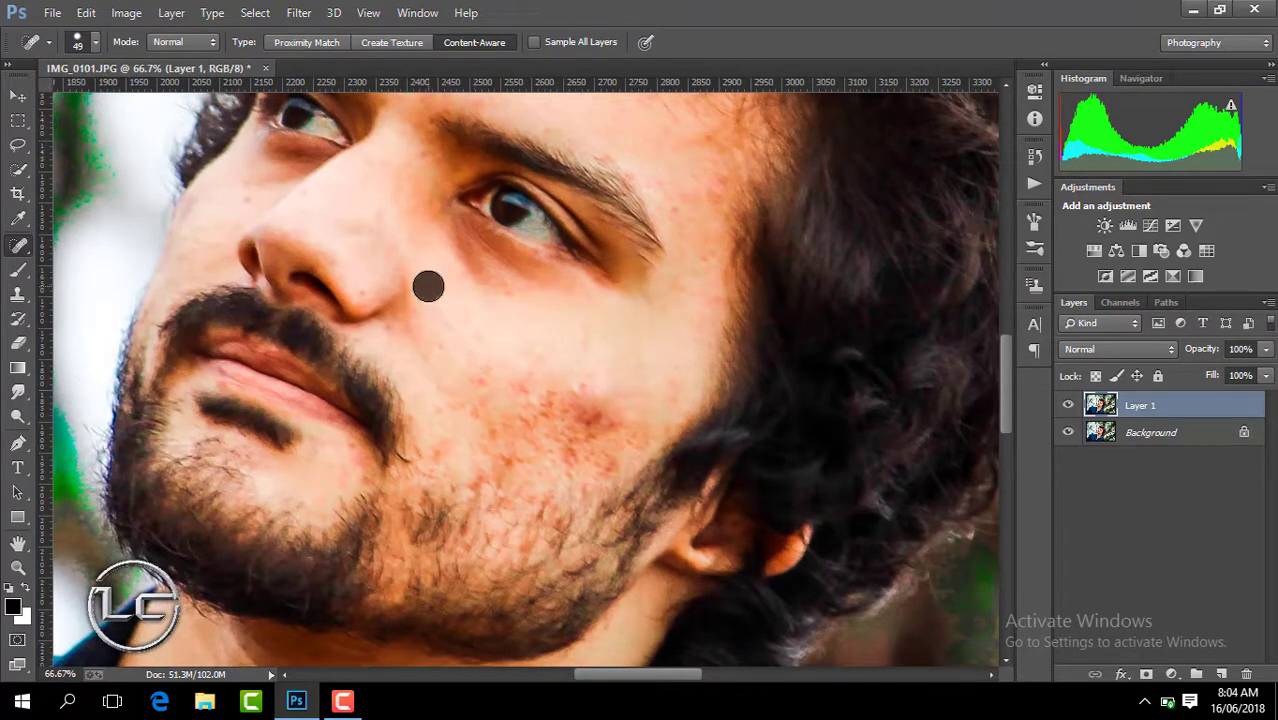
{"action": "left_click", "coordinate": [392, 343]}
{"action": "left_click_drag", "start_coordinate": [1013, 365], "coordinate": [1019, 446]}
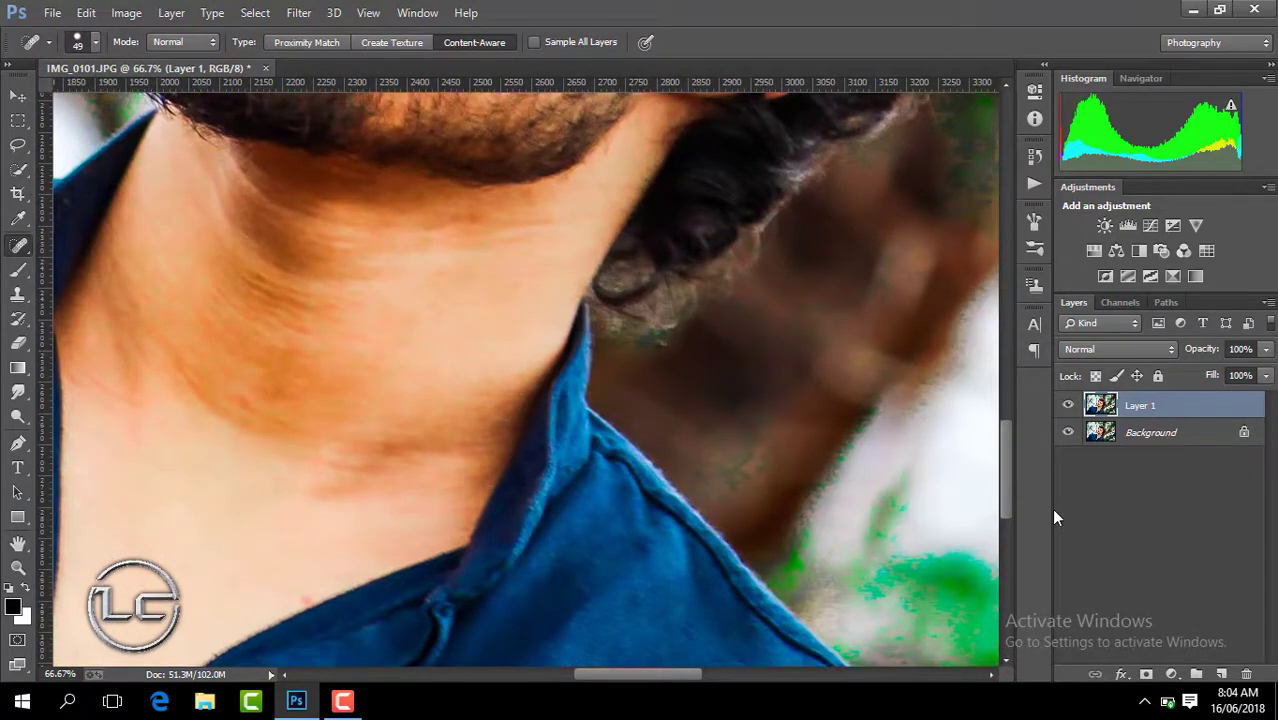
{"action": "key", "text": "ctrl+minus"}
{"action": "key", "text": "ctrl+minus"}
{"action": "key", "text": "ctrl+minus"}
{"action": "left_click_drag", "start_coordinate": [1006, 440], "coordinate": [1006, 320]}
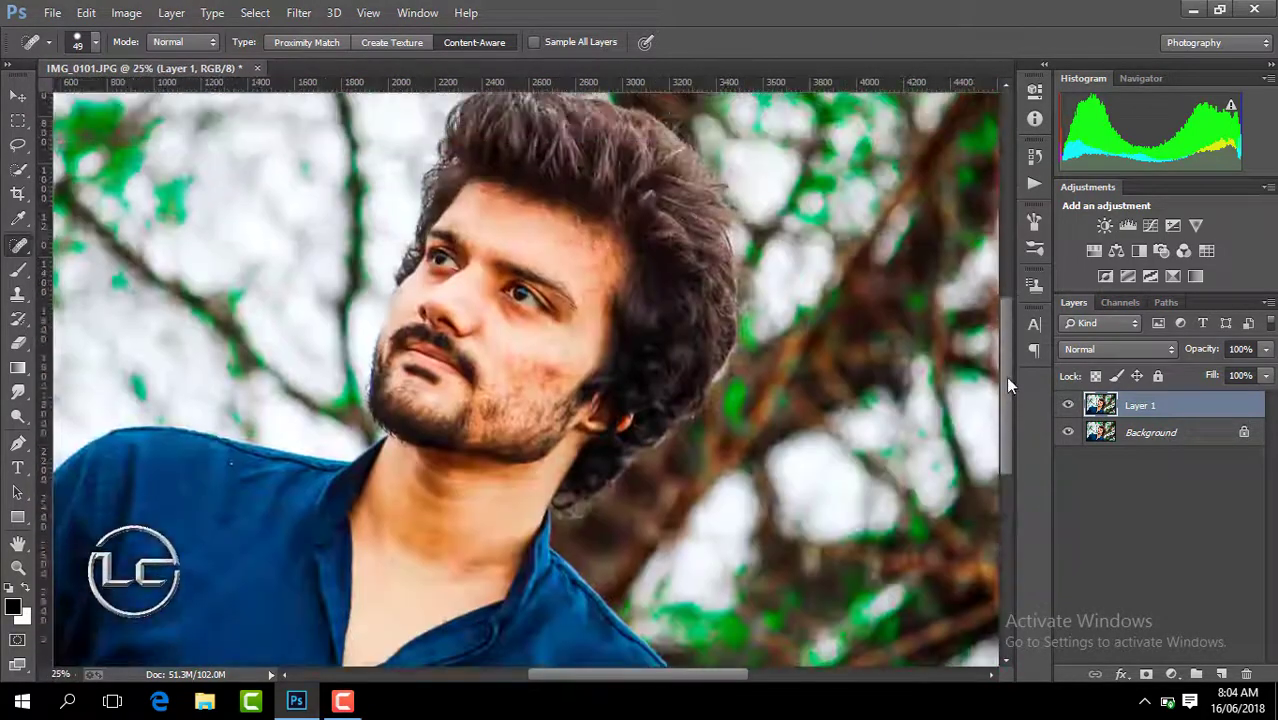
Flatten the image and duplicate the Background onto a new layer.
{"action": "left_click", "coordinate": [1067, 404]}
{"action": "right_click", "coordinate": [1144, 408]}
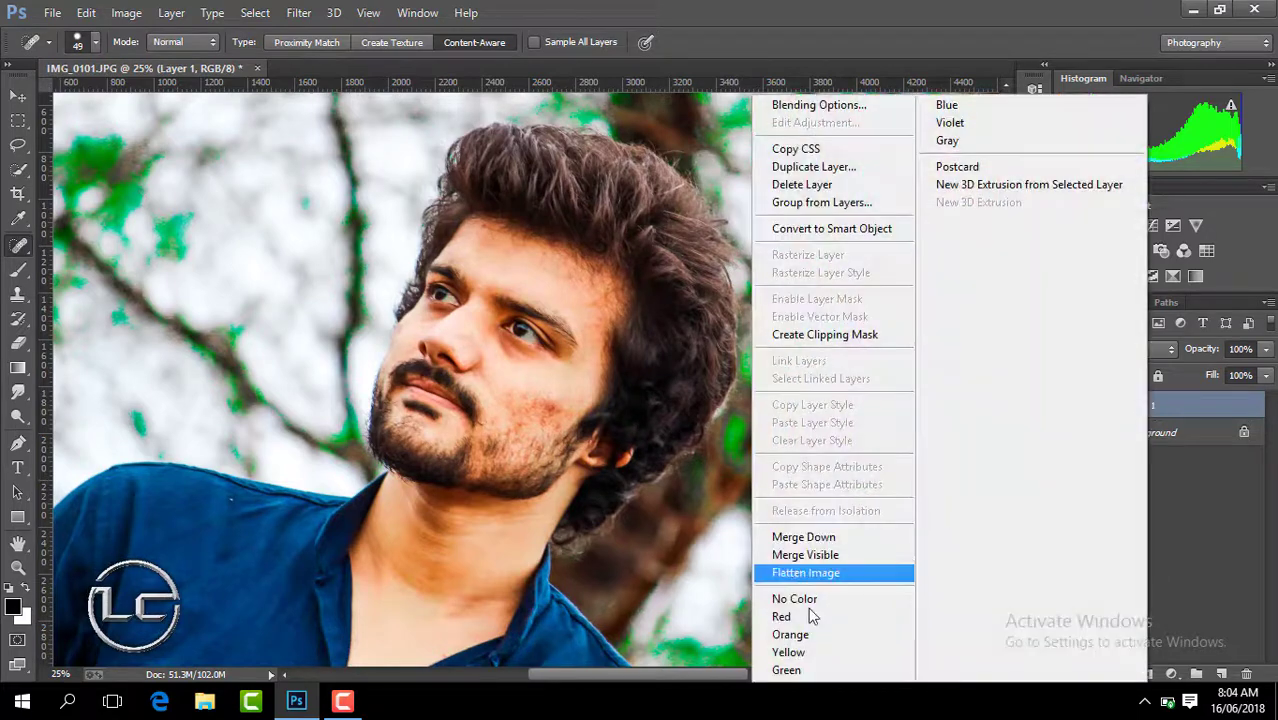
{"action": "left_click", "coordinate": [848, 531]}
{"action": "key", "text": "ctrl+j"}
Zoom to 100% and smooth the forehead toward the hairline with the Mixer Brush.
{"action": "key", "text": "ctrl+plus"}
{"action": "key", "text": "ctrl+plus"}
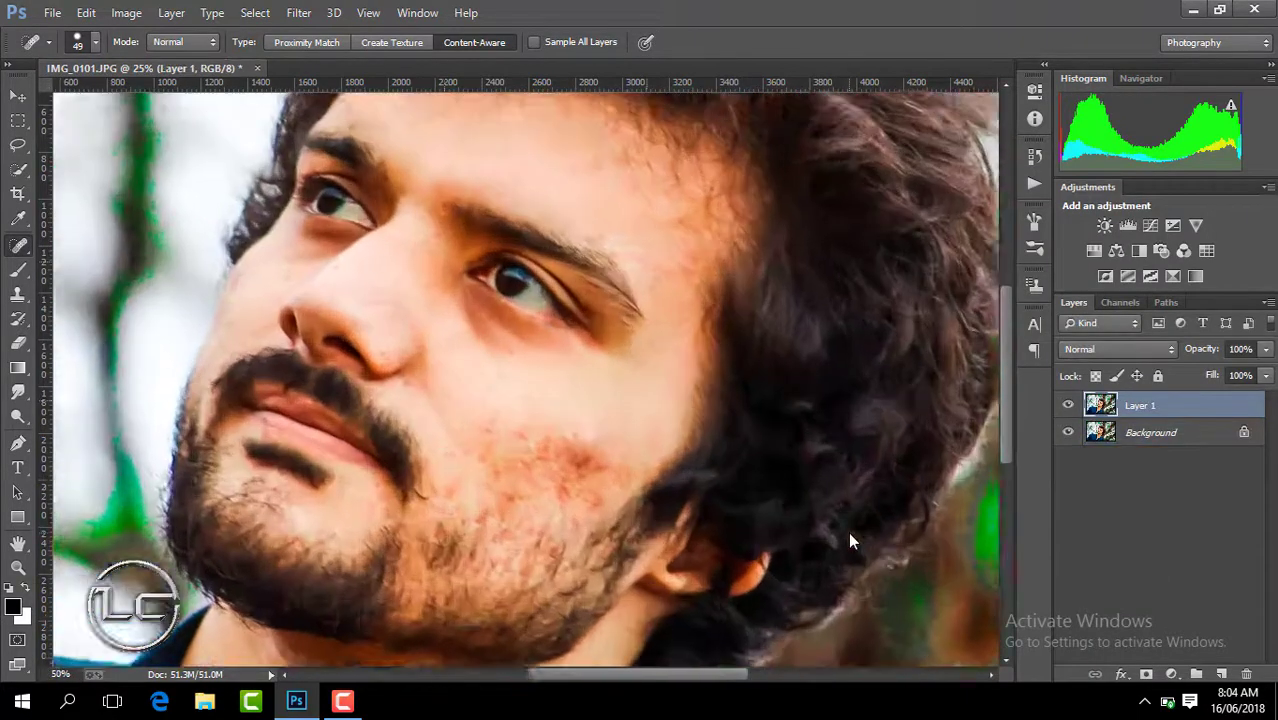
{"action": "key", "text": "ctrl+plus"}
{"action": "key", "text": "ctrl+plus"}
{"action": "left_click_drag", "start_coordinate": [644, 673], "coordinate": [619, 671]}
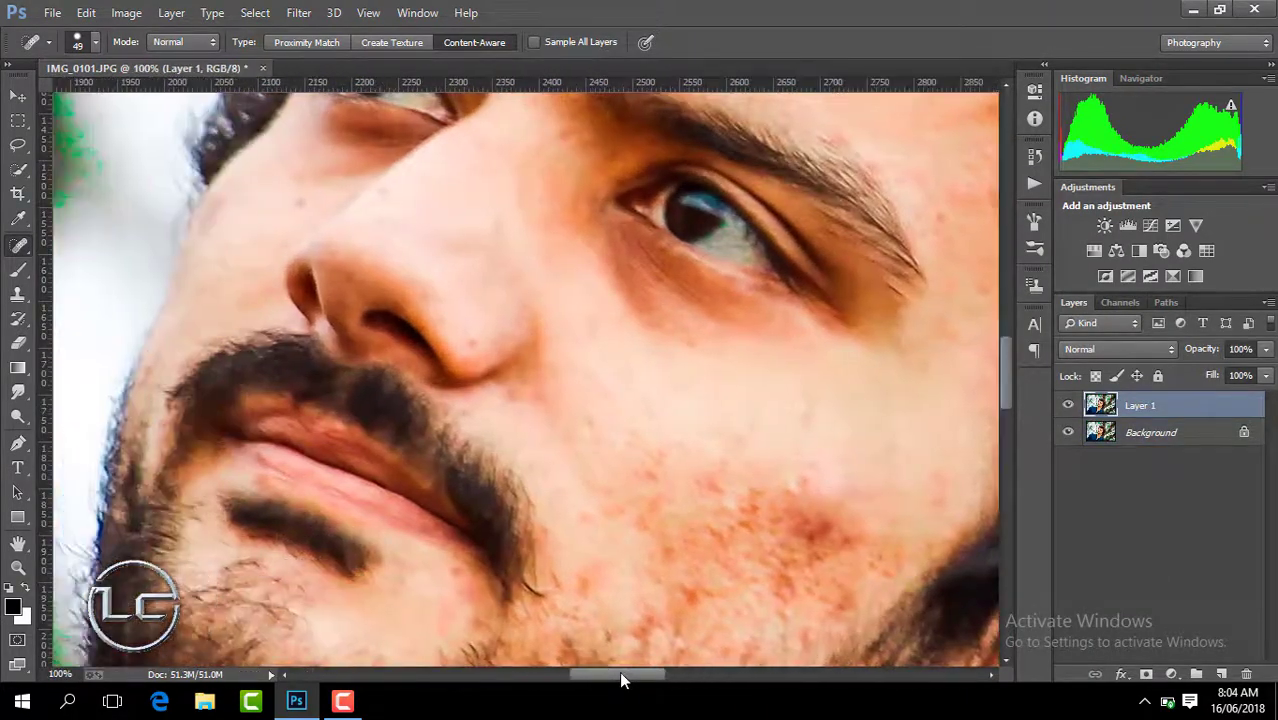
{"action": "left_click_drag", "start_coordinate": [1001, 384], "coordinate": [1001, 333]}
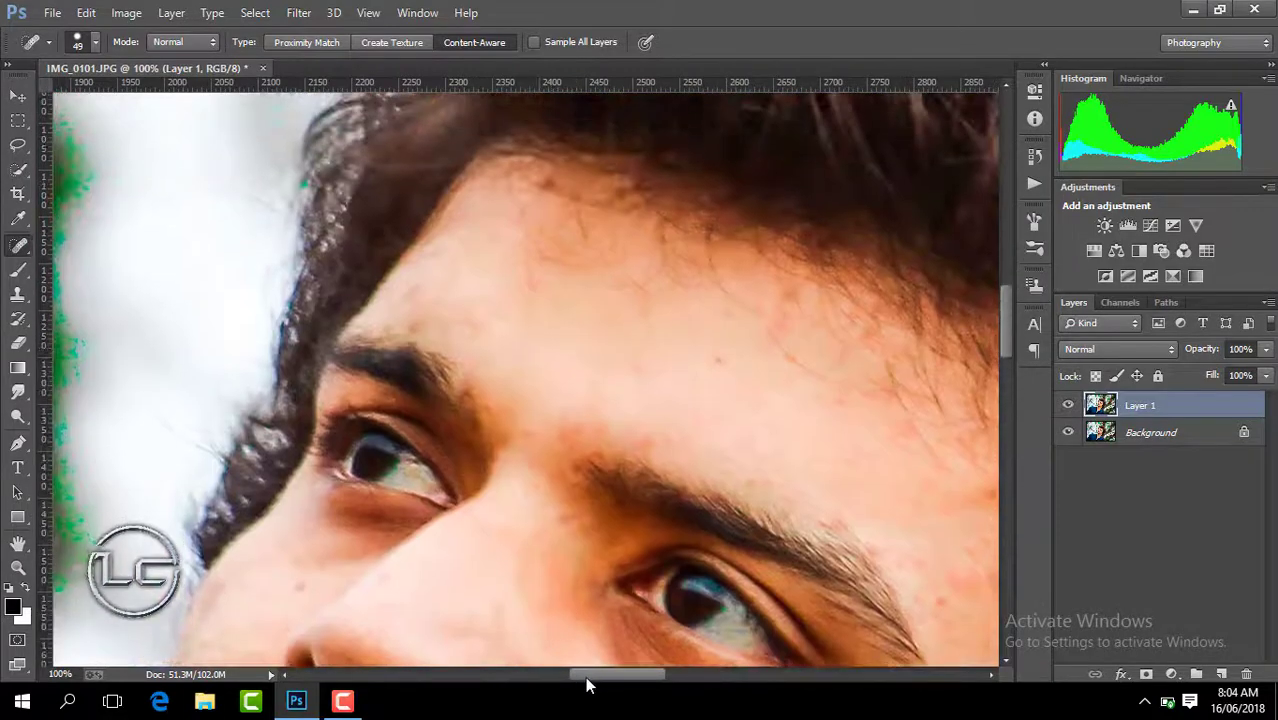
{"action": "left_click_drag", "start_coordinate": [583, 676], "coordinate": [588, 680]}
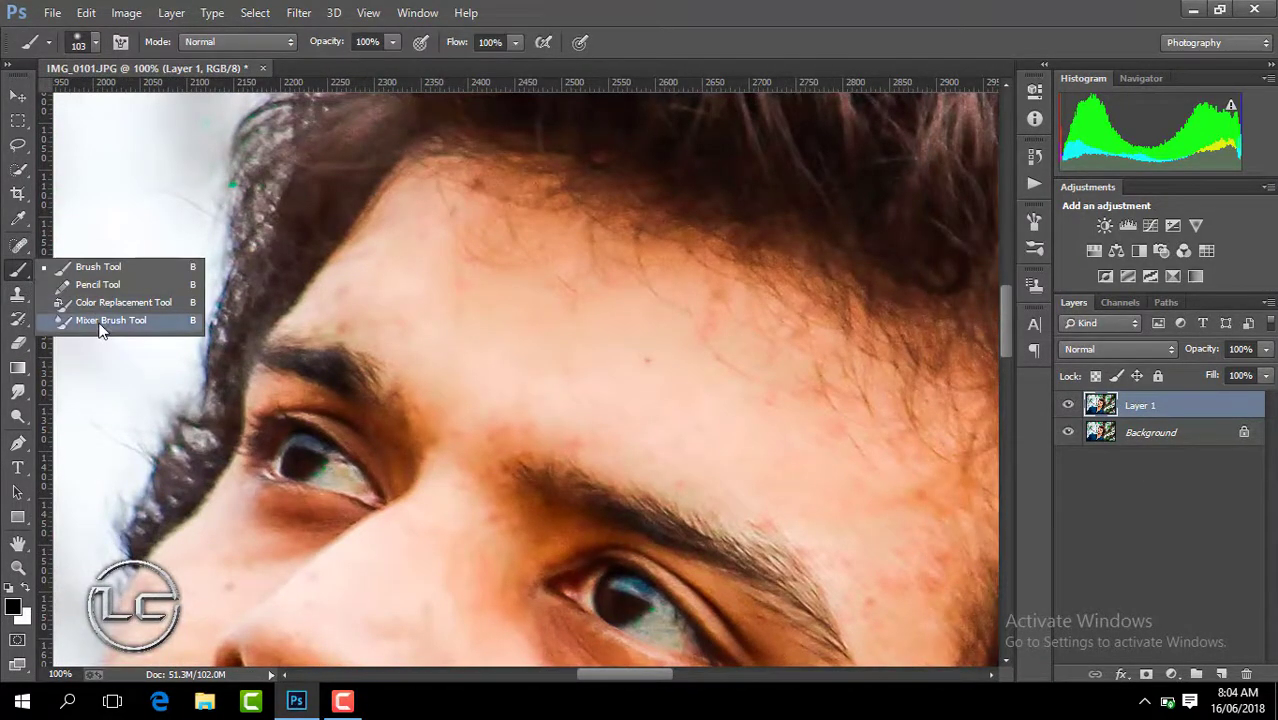
{"action": "left_click", "coordinate": [110, 320]}
{"action": "mouse_move", "coordinate": [433, 320]}
{"action": "left_mouse_down"}
{"action": "mouse_move", "coordinate": [474, 322]}
{"action": "mouse_move", "coordinate": [491, 237]}
{"action": "mouse_move", "coordinate": [550, 280]}
{"action": "mouse_move", "coordinate": [545, 318]}
{"action": "mouse_move", "coordinate": [461, 324]}
{"action": "left_mouse_up"}
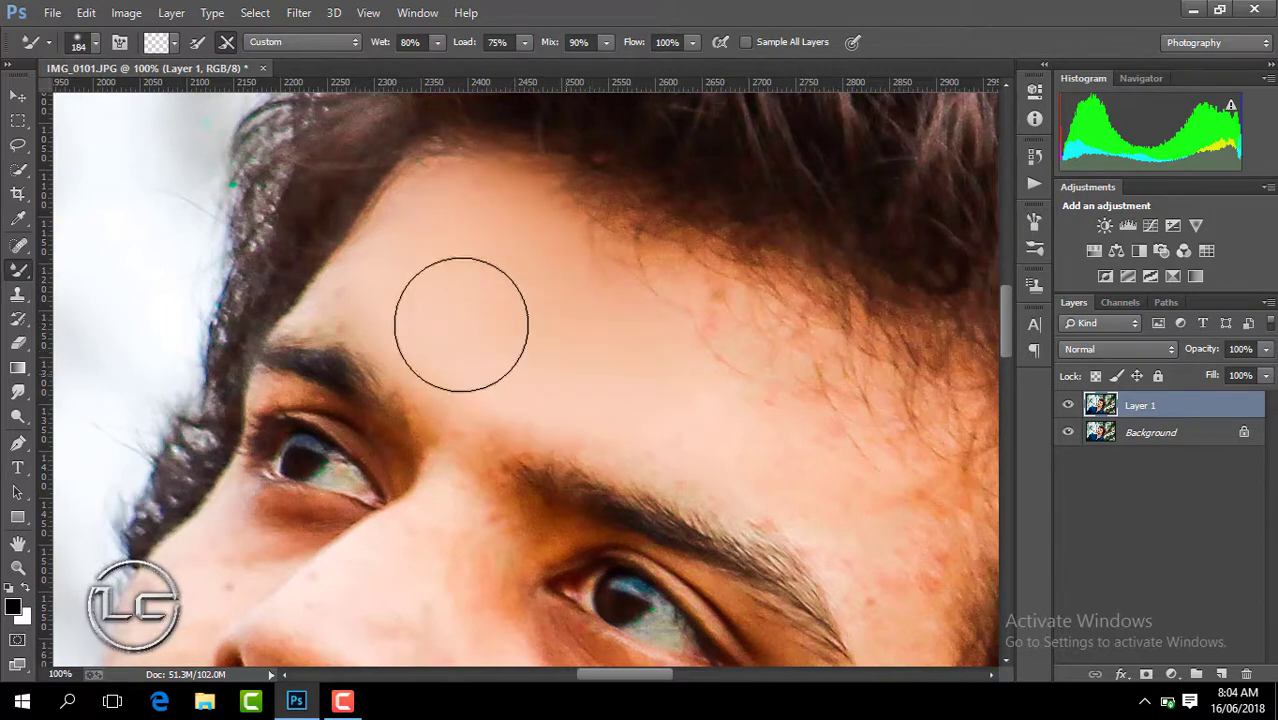
{"action": "mouse_move", "coordinate": [627, 371]}
{"action": "left_mouse_down"}
{"action": "mouse_move", "coordinate": [596, 251]}
{"action": "mouse_move", "coordinate": [805, 456]}
{"action": "mouse_move", "coordinate": [777, 366]}
{"action": "mouse_move", "coordinate": [673, 362]}
{"action": "mouse_move", "coordinate": [605, 291]}
{"action": "mouse_move", "coordinate": [462, 240]}
{"action": "mouse_move", "coordinate": [531, 342]}
{"action": "mouse_move", "coordinate": [753, 388]}
{"action": "left_mouse_up"}
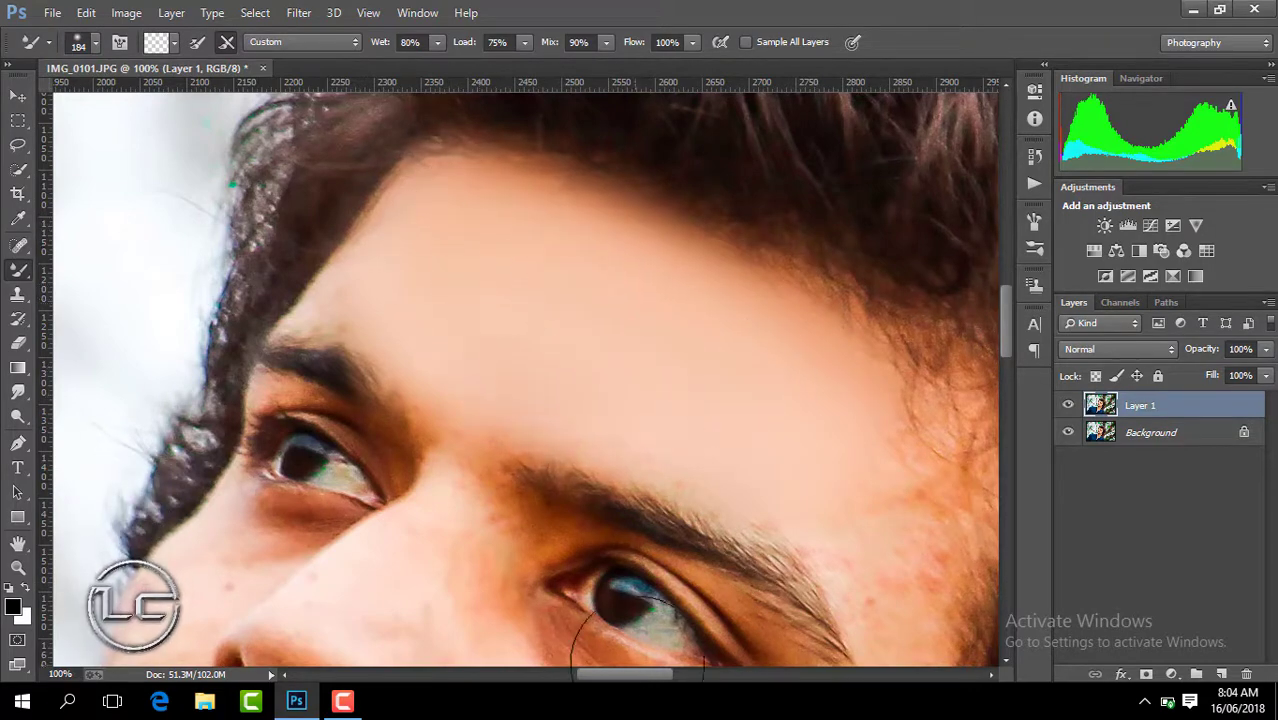
Smooth the skin near the brow and reduce the Mixer Brush size to 107.
{"action": "scroll", "coordinate": [638, 640], "scroll_direction": "down", "scroll_amount": 2}
{"action": "scroll", "coordinate": [700, 500], "scroll_direction": "right", "scroll_amount": 1}
{"action": "scroll", "coordinate": [1011, 317], "scroll_direction": "down", "scroll_amount": 1}
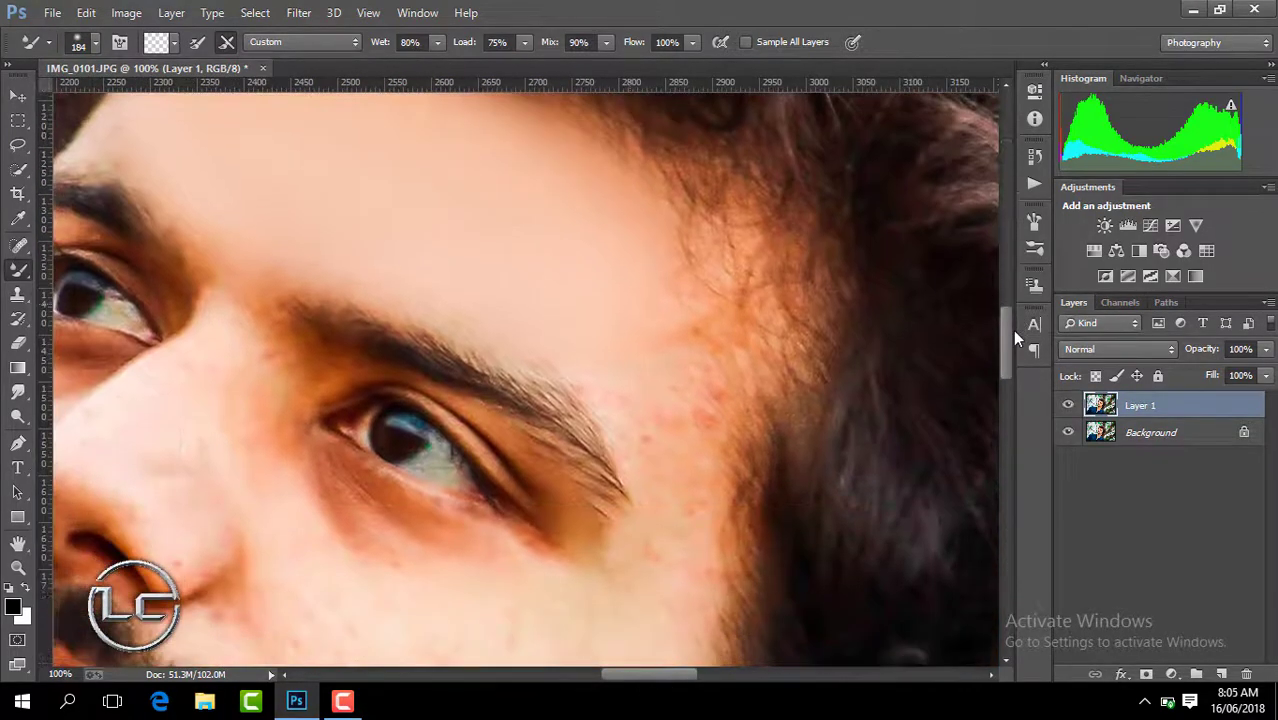
{"action": "left_click_drag", "start_coordinate": [613, 285], "coordinate": [670, 356]}
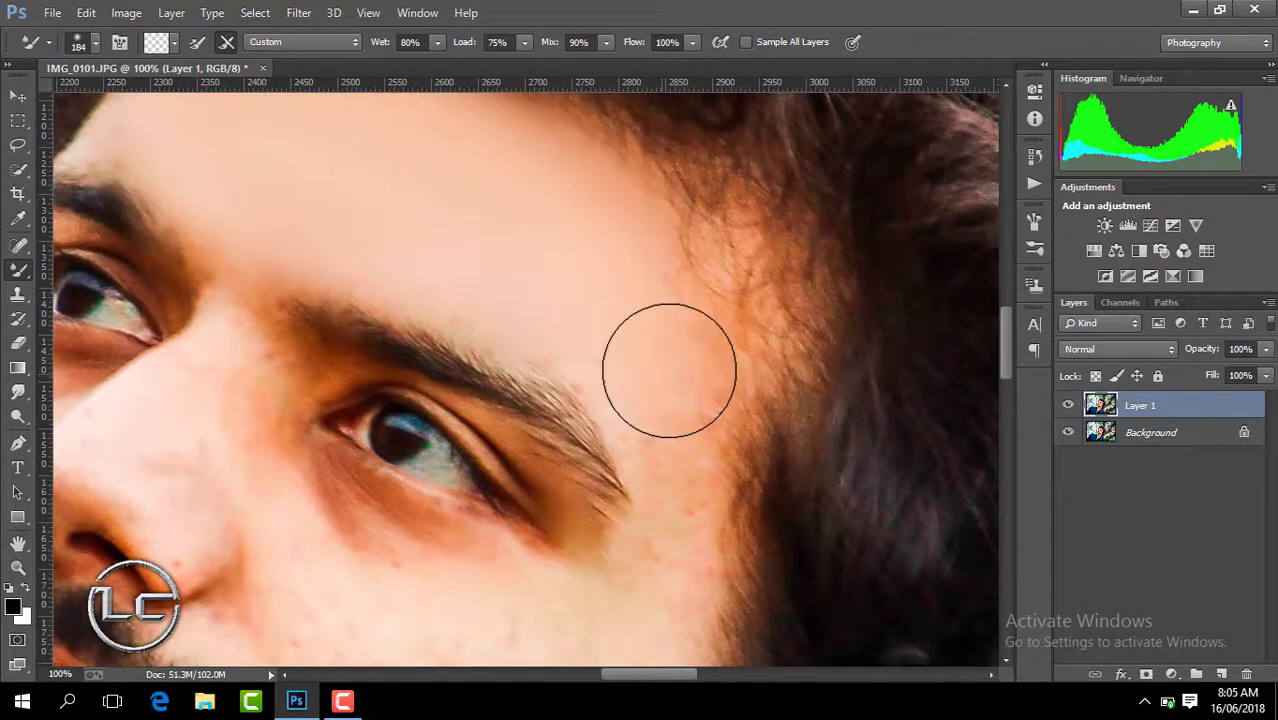
{"action": "left_click", "coordinate": [95, 42]}
{"action": "left_click_drag", "start_coordinate": [154, 100], "coordinate": [159, 100]}
{"action": "key", "text": "Return"}
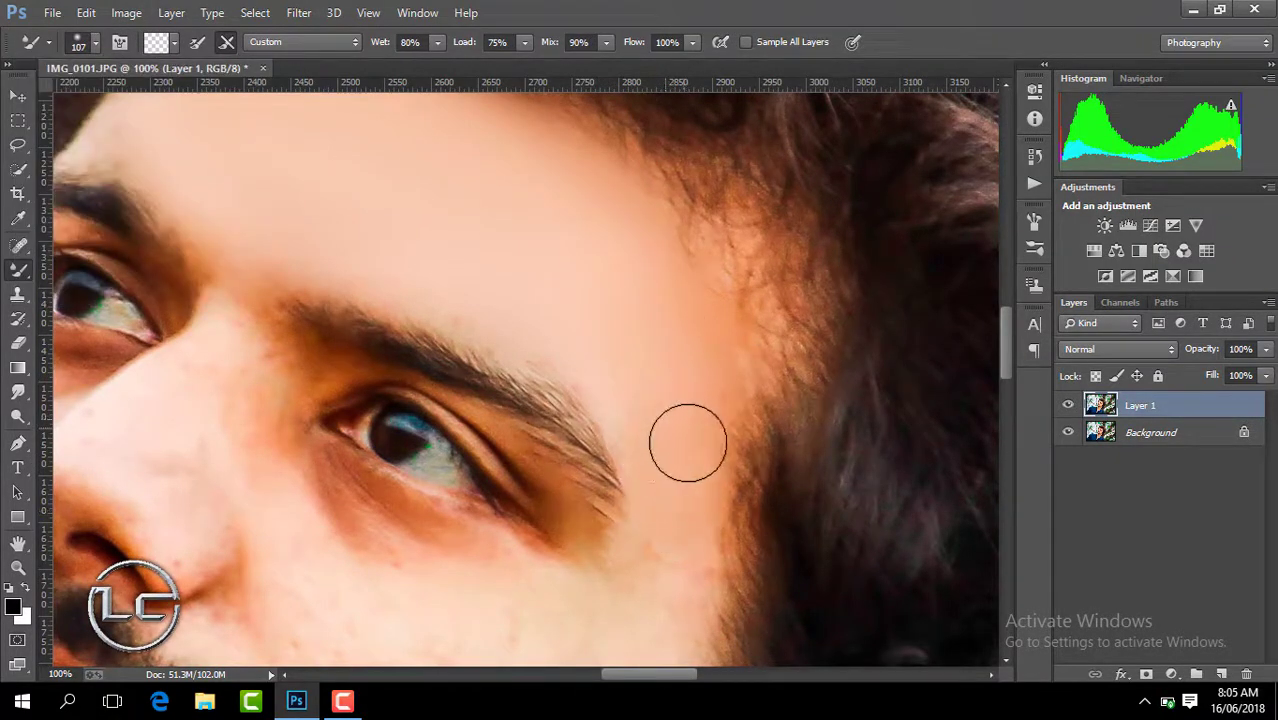
Smooth the cheek, under-eye area, lower cheek and jaw skin.
{"action": "left_click_drag", "start_coordinate": [1007, 322], "coordinate": [1008, 356]}
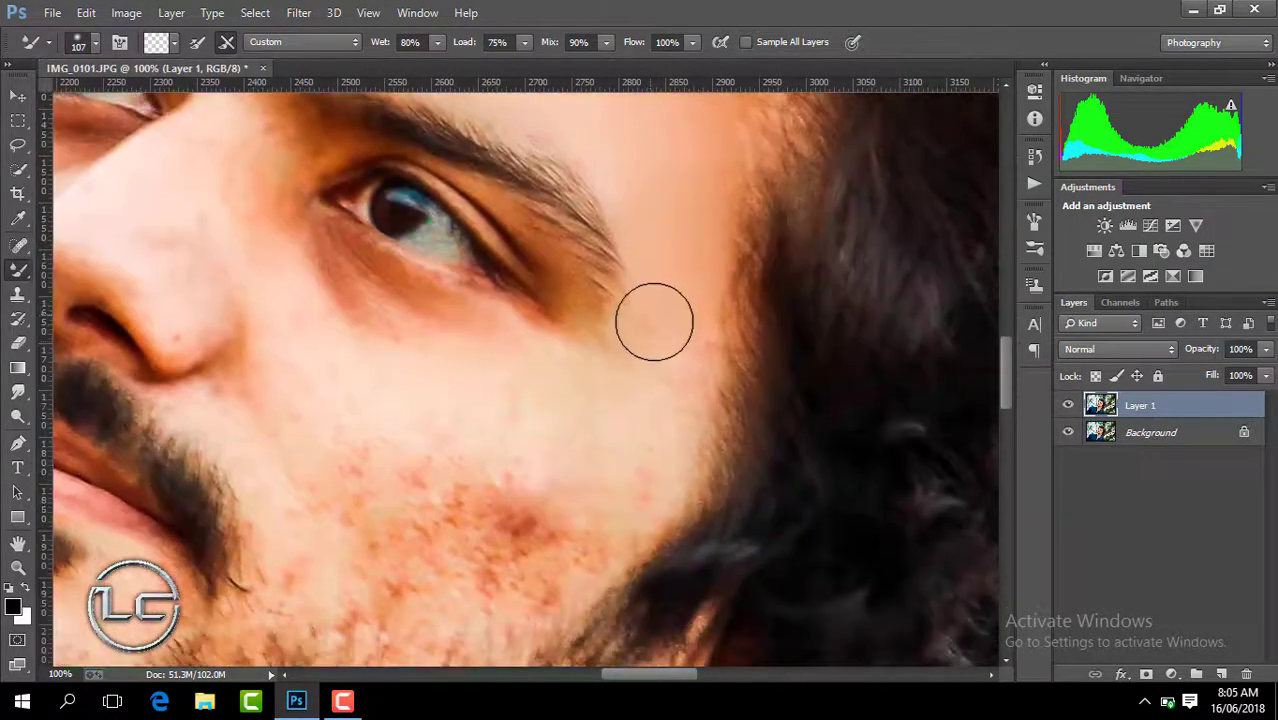
{"action": "left_click_drag", "start_coordinate": [665, 377], "coordinate": [483, 356]}
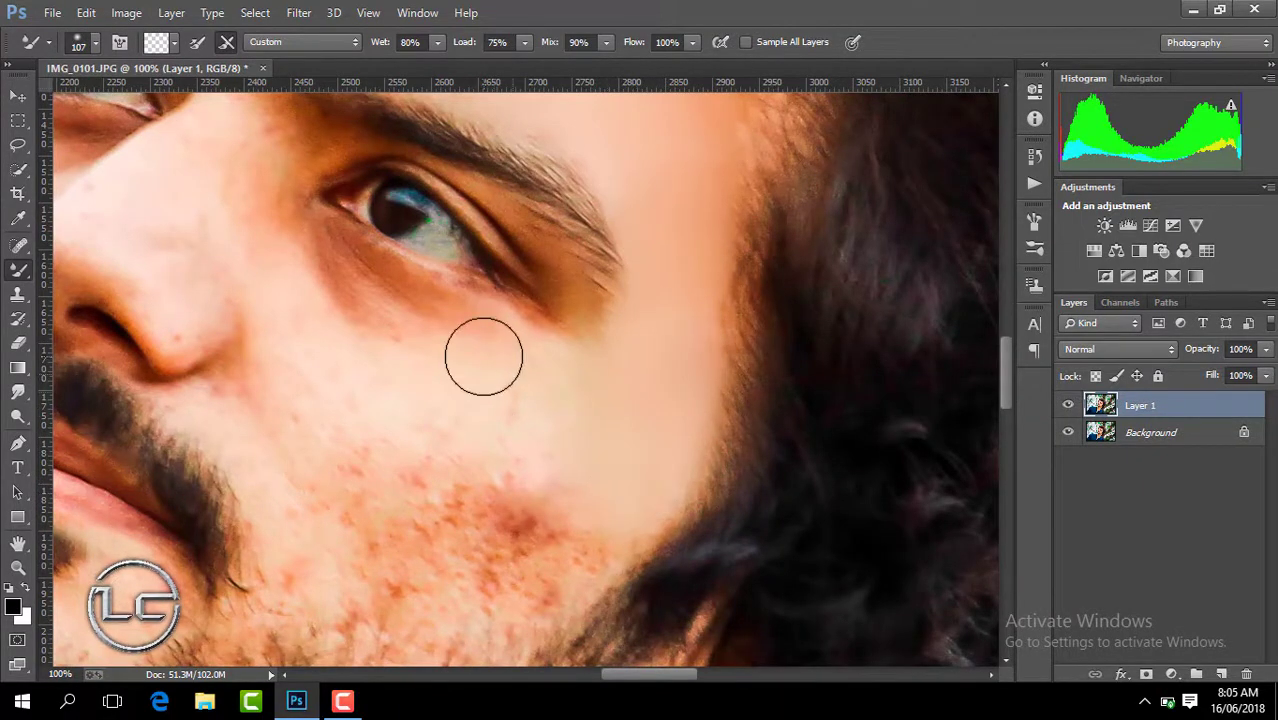
{"action": "mouse_move", "coordinate": [633, 352]}
{"action": "left_mouse_down"}
{"action": "mouse_move", "coordinate": [413, 406]}
{"action": "mouse_move", "coordinate": [265, 297]}
{"action": "mouse_move", "coordinate": [458, 430]}
{"action": "left_mouse_up"}
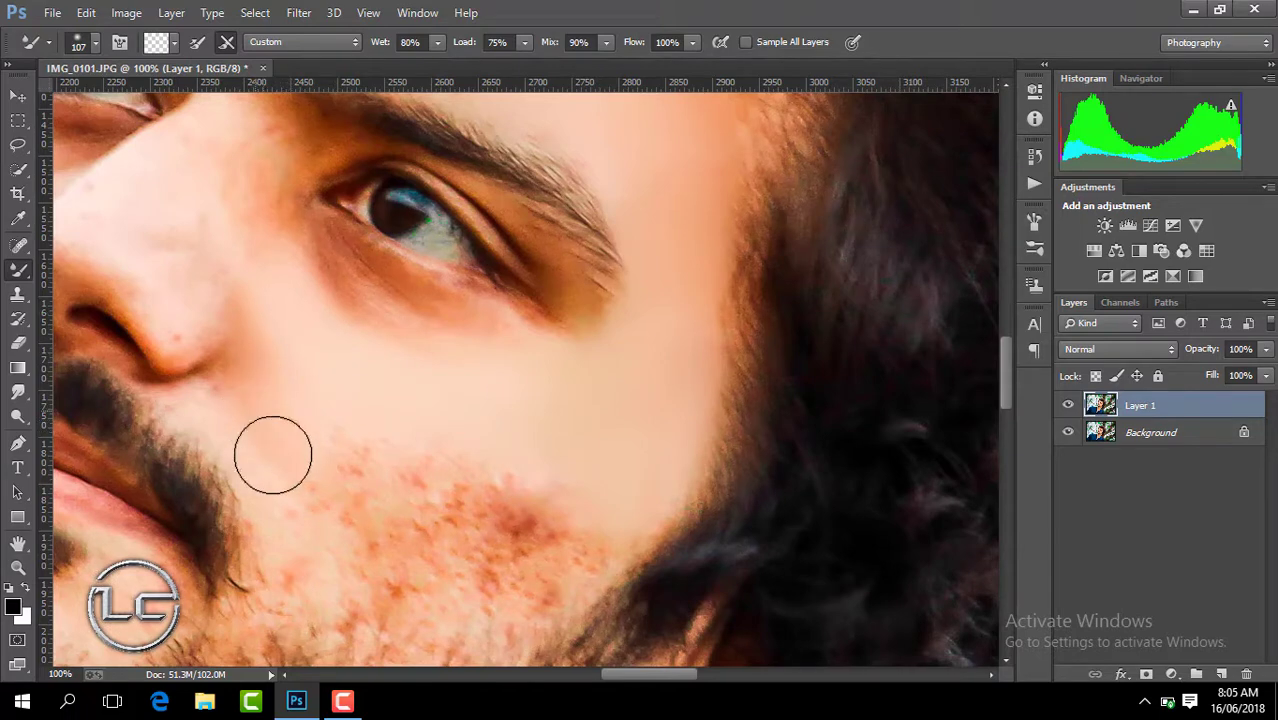
{"action": "mouse_move", "coordinate": [273, 455]}
{"action": "left_mouse_down"}
{"action": "mouse_move", "coordinate": [242, 428]}
{"action": "mouse_move", "coordinate": [354, 494]}
{"action": "mouse_move", "coordinate": [533, 476]}
{"action": "mouse_move", "coordinate": [502, 542]}
{"action": "mouse_move", "coordinate": [571, 505]}
{"action": "mouse_move", "coordinate": [532, 594]}
{"action": "left_mouse_up"}
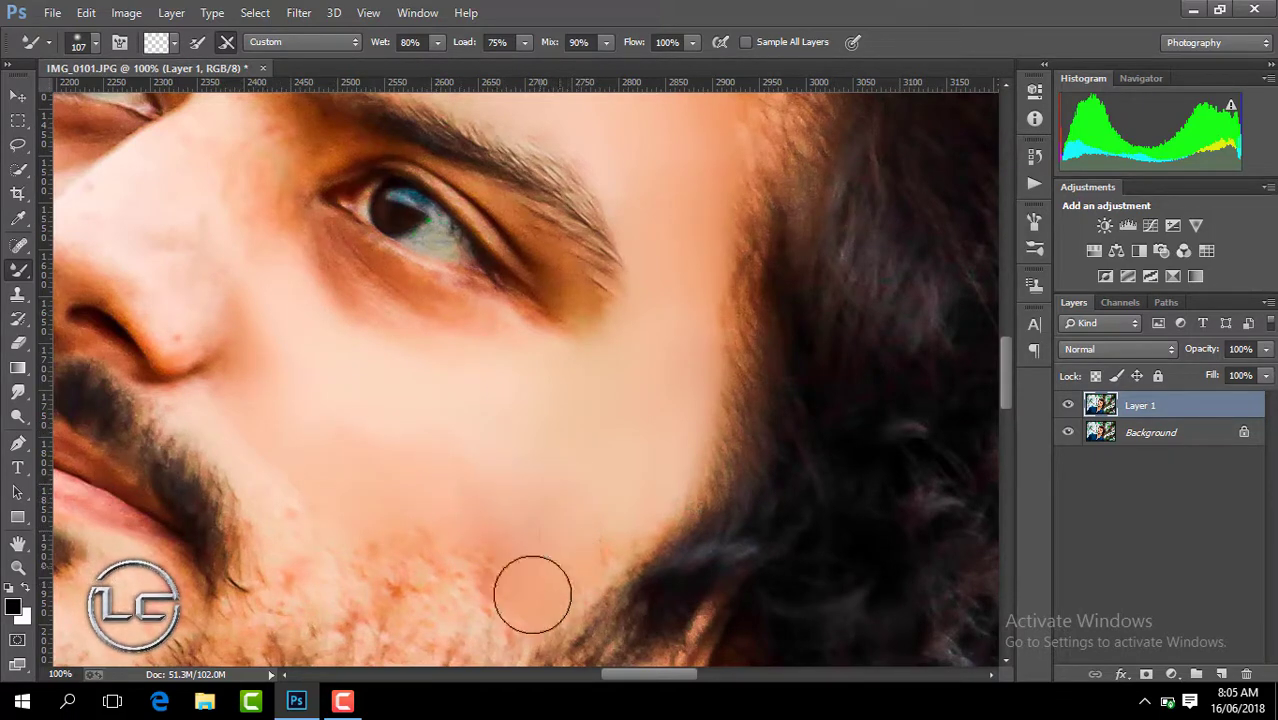
{"action": "mouse_move", "coordinate": [581, 545]}
{"action": "left_mouse_down"}
{"action": "mouse_move", "coordinate": [508, 545]}
{"action": "mouse_move", "coordinate": [462, 582]}
{"action": "mouse_move", "coordinate": [408, 539]}
{"action": "mouse_move", "coordinate": [347, 581]}
{"action": "left_mouse_up"}
{"action": "mouse_move", "coordinate": [289, 520]}
{"action": "left_mouse_down"}
{"action": "mouse_move", "coordinate": [491, 540]}
{"action": "mouse_move", "coordinate": [471, 611]}
{"action": "mouse_move", "coordinate": [393, 546]}
{"action": "left_mouse_up"}
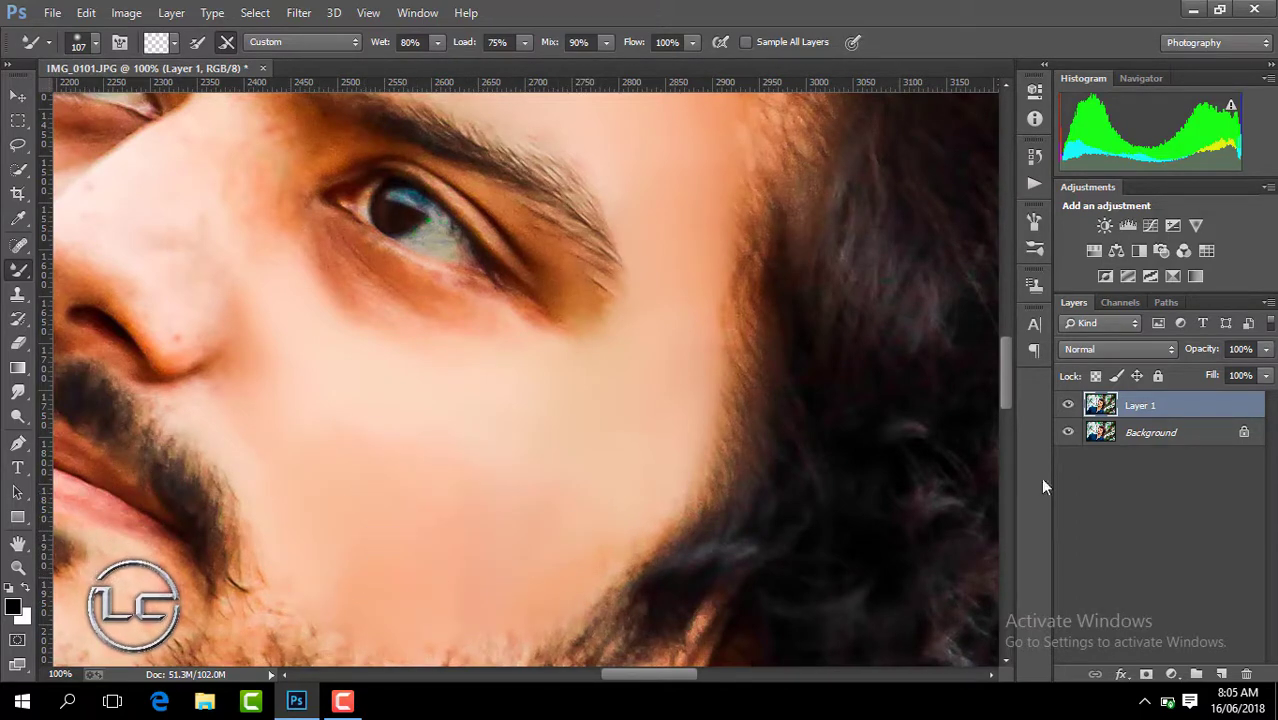
Lighten and smooth the upper cheek skin.
{"action": "left_click_drag", "start_coordinate": [1006, 392], "coordinate": [1006, 411]}
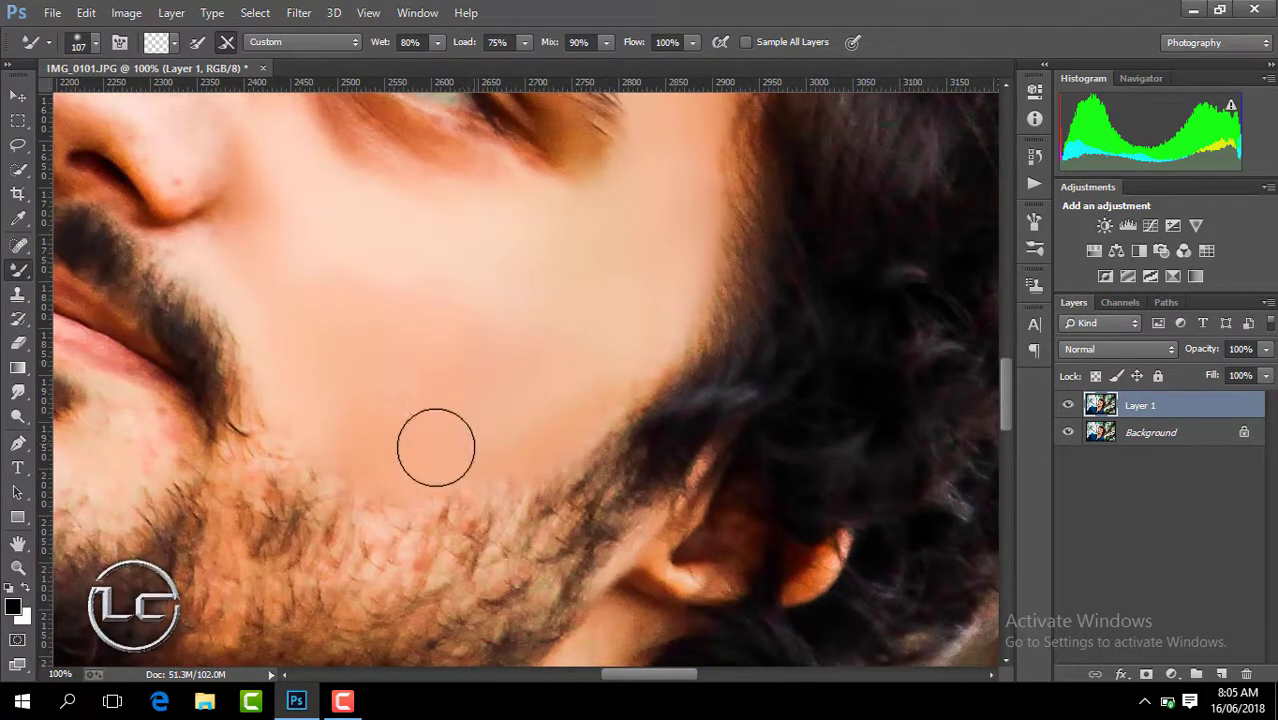
{"action": "mouse_move", "coordinate": [308, 380]}
{"action": "left_mouse_down"}
{"action": "mouse_move", "coordinate": [451, 280]}
{"action": "mouse_move", "coordinate": [513, 386]}
{"action": "mouse_move", "coordinate": [598, 366]}
{"action": "left_mouse_up"}
{"action": "left_click_drag", "start_coordinate": [658, 676], "coordinate": [615, 676]}
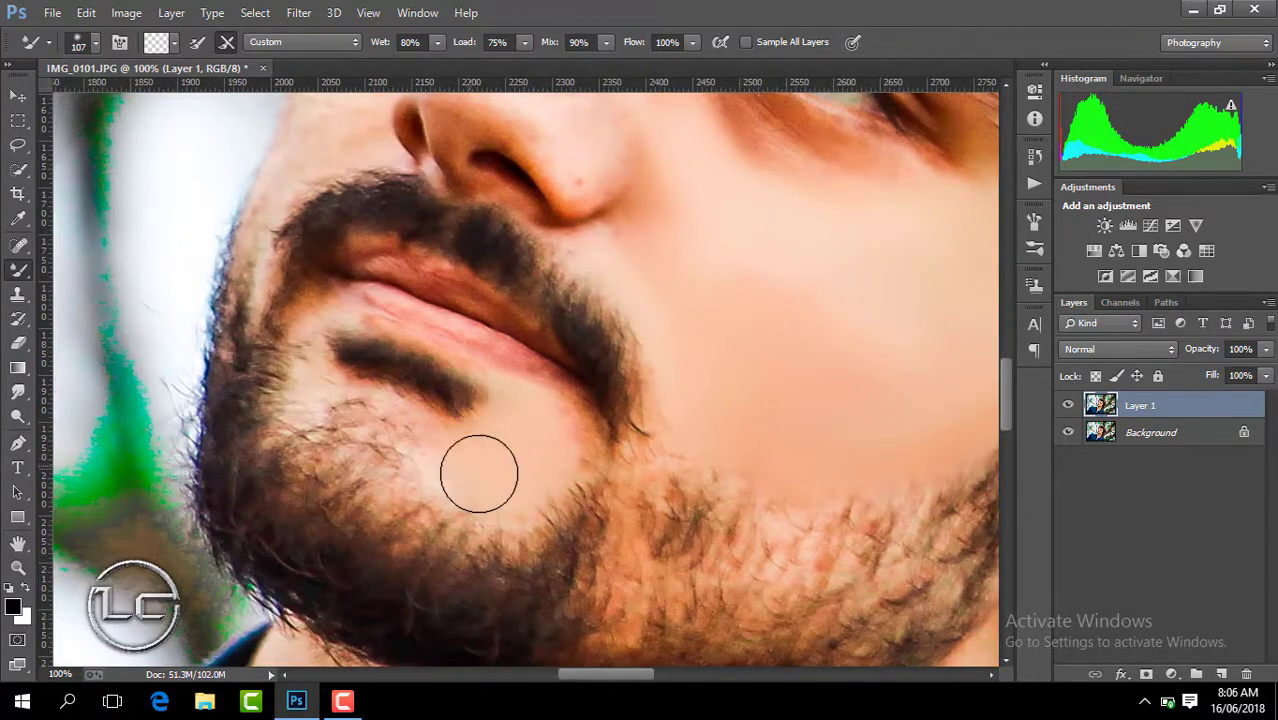
{"action": "left_click", "coordinate": [95, 42]}
Try Mixer Brush sizes of 76, 40 and then 90 px.
{"action": "type", "text": "76"}
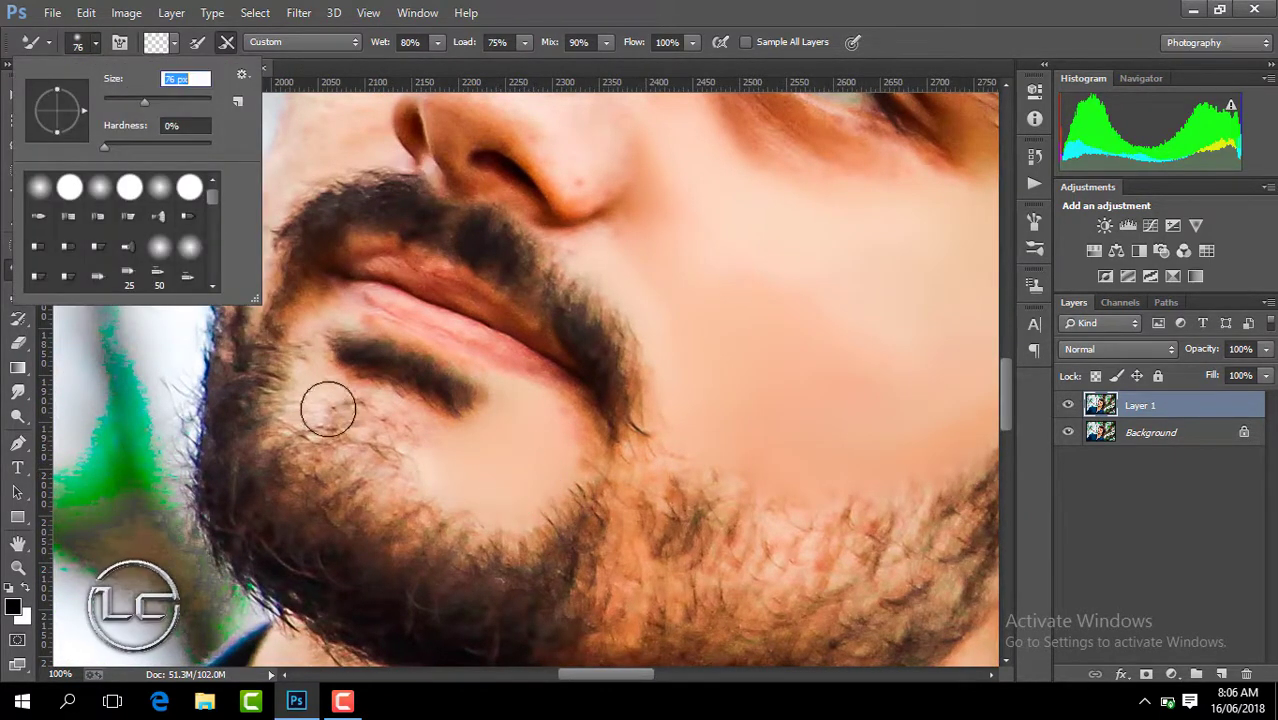
{"action": "key", "text": "Return"}
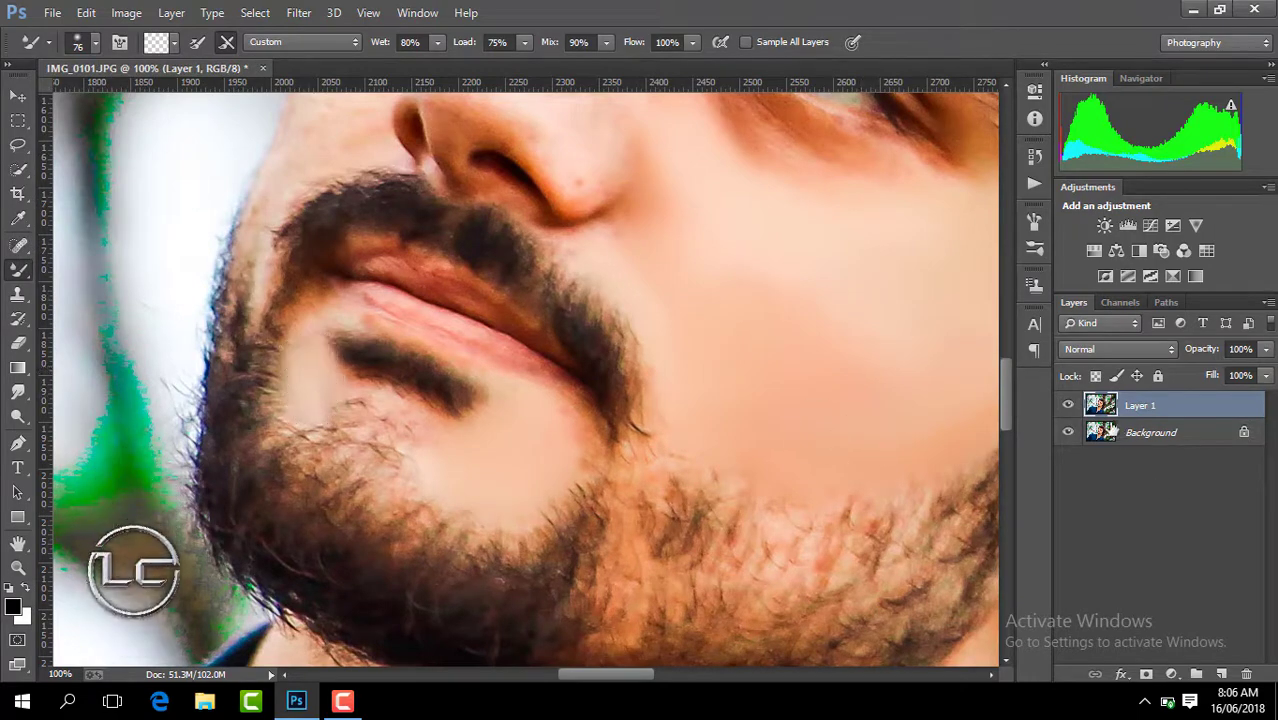
{"action": "mouse_move", "coordinate": [1007, 389]}
{"action": "left_mouse_down"}
{"action": "mouse_move", "coordinate": [997, 356]}
{"action": "mouse_move", "coordinate": [1006, 365]}
{"action": "left_mouse_up"}
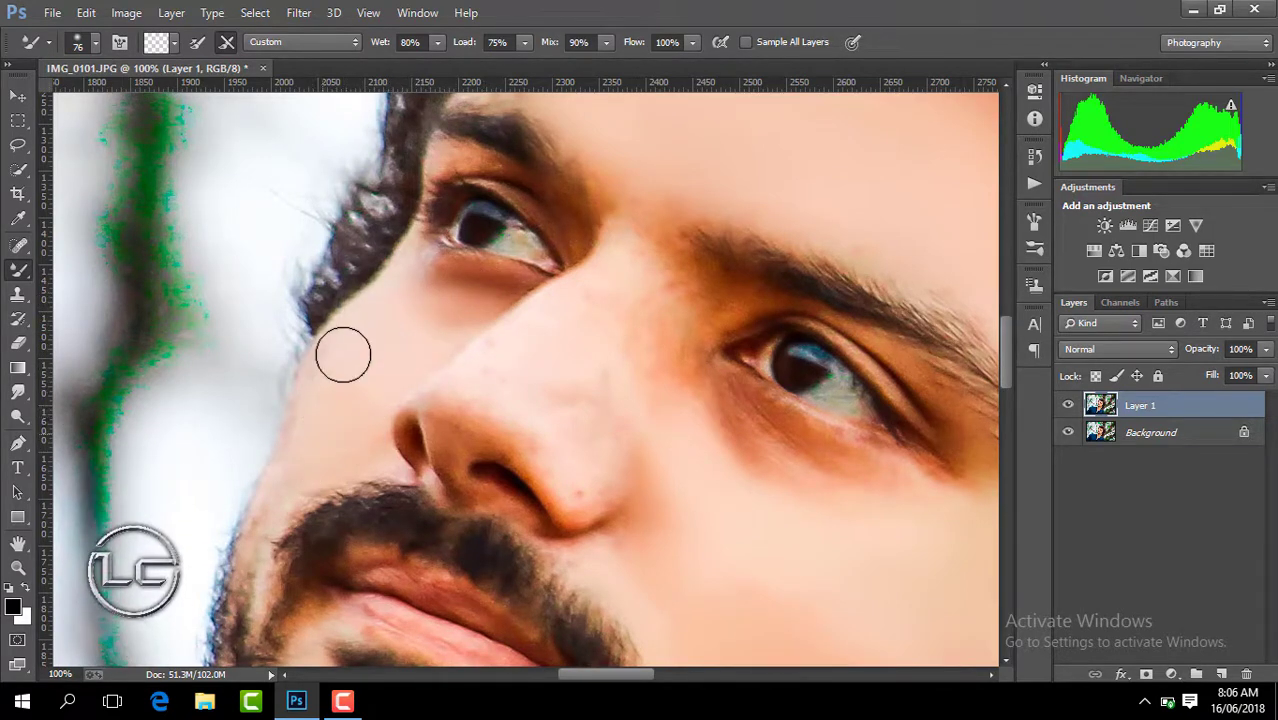
{"action": "left_click", "coordinate": [95, 42]}
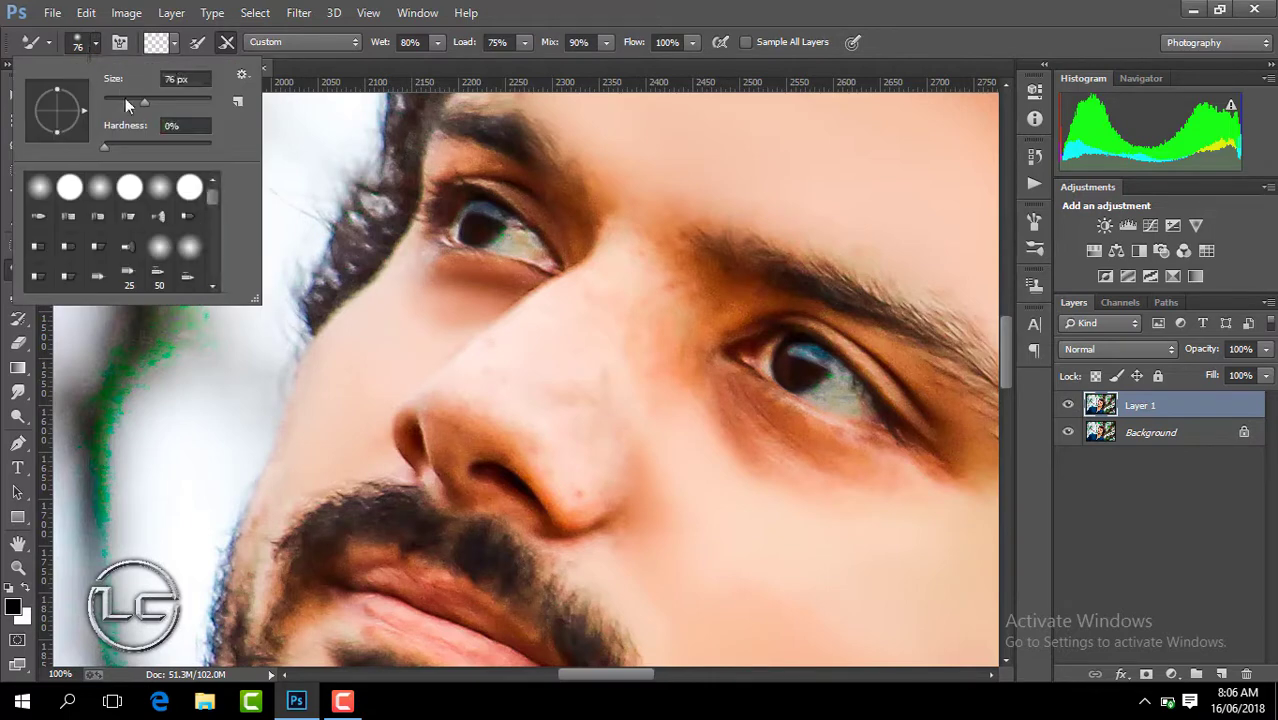
{"action": "type", "text": "40"}
{"action": "key", "text": "Return"}
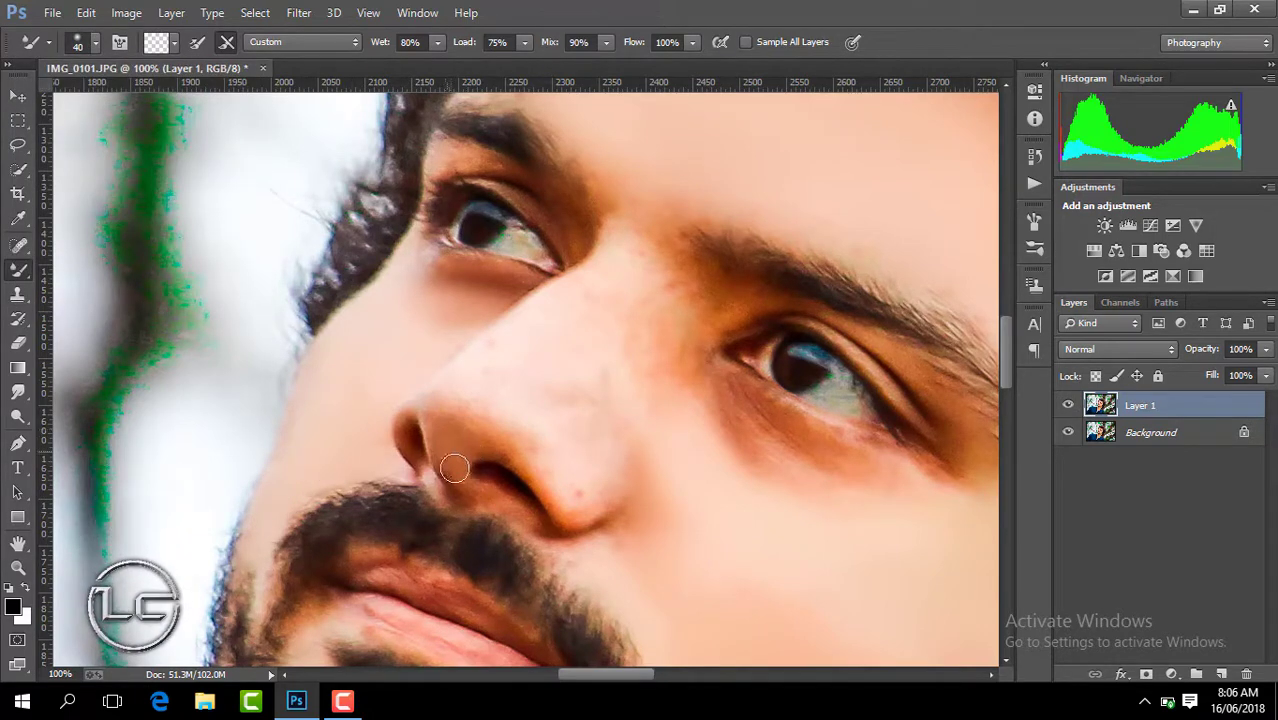
{"action": "left_click", "coordinate": [95, 42]}
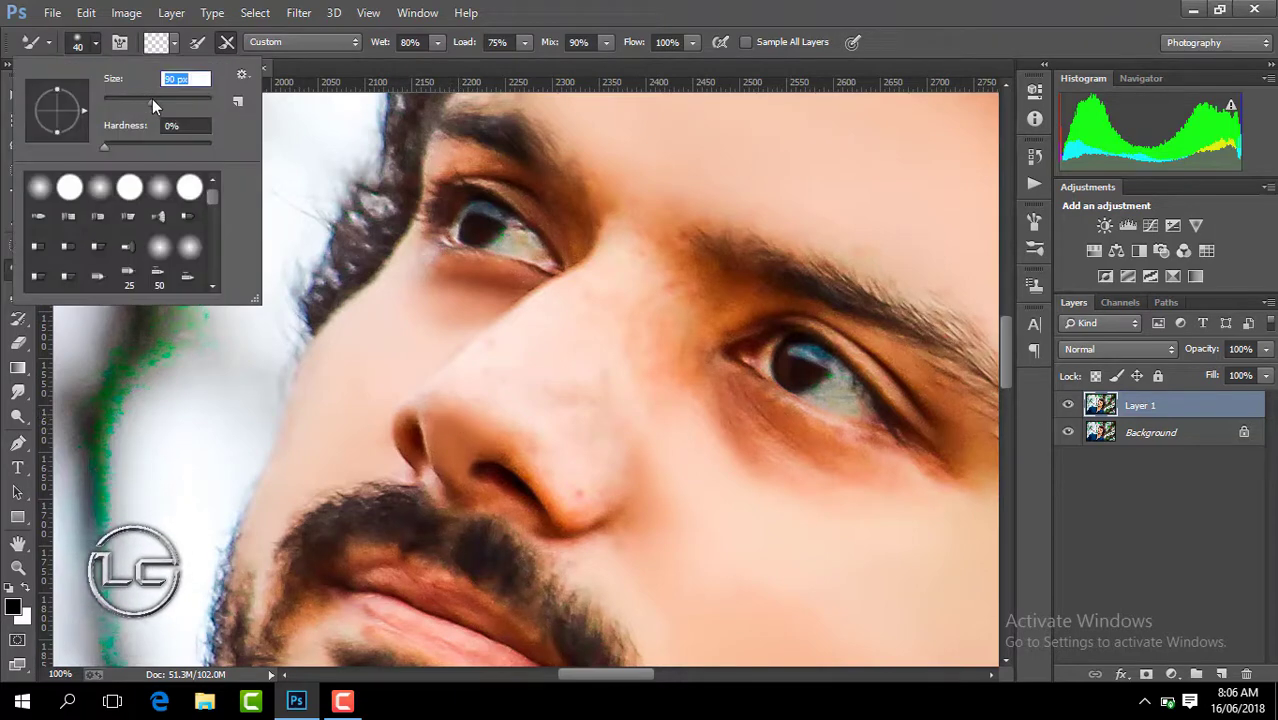
{"action": "type", "text": "90"}
{"action": "key", "text": "Return"}
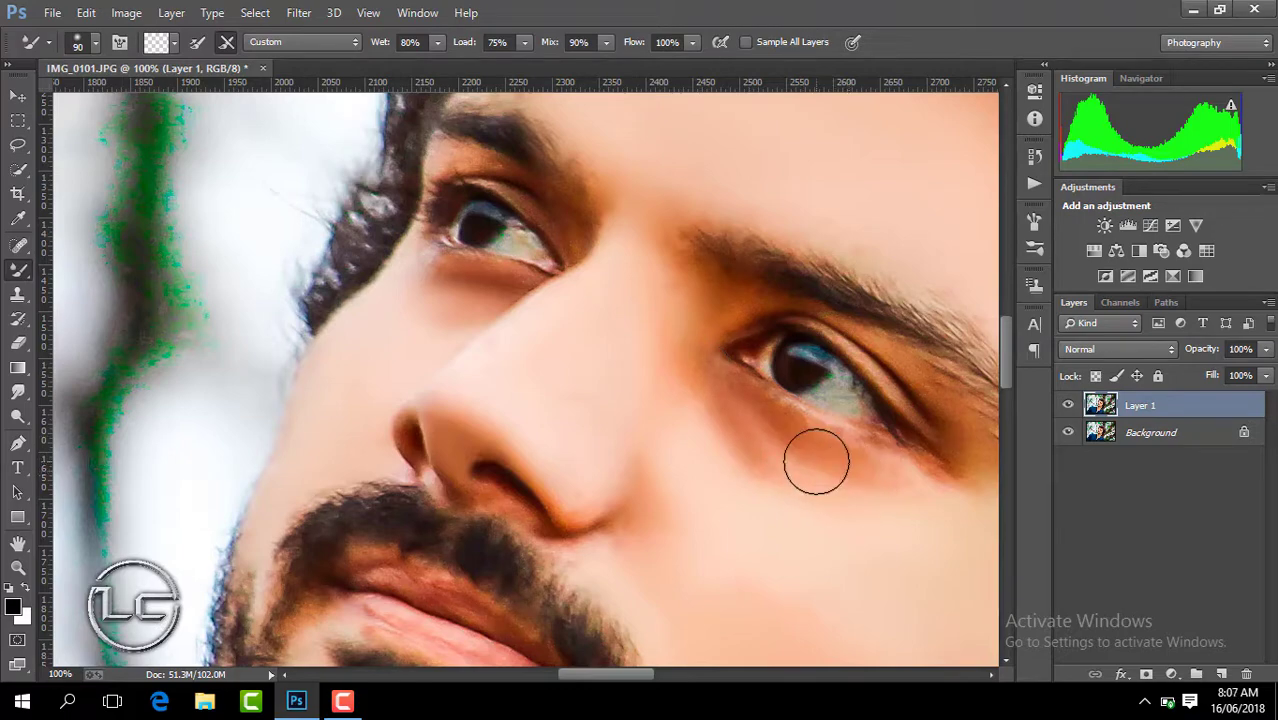
{"action": "left_click_drag", "start_coordinate": [618, 677], "coordinate": [653, 677]}
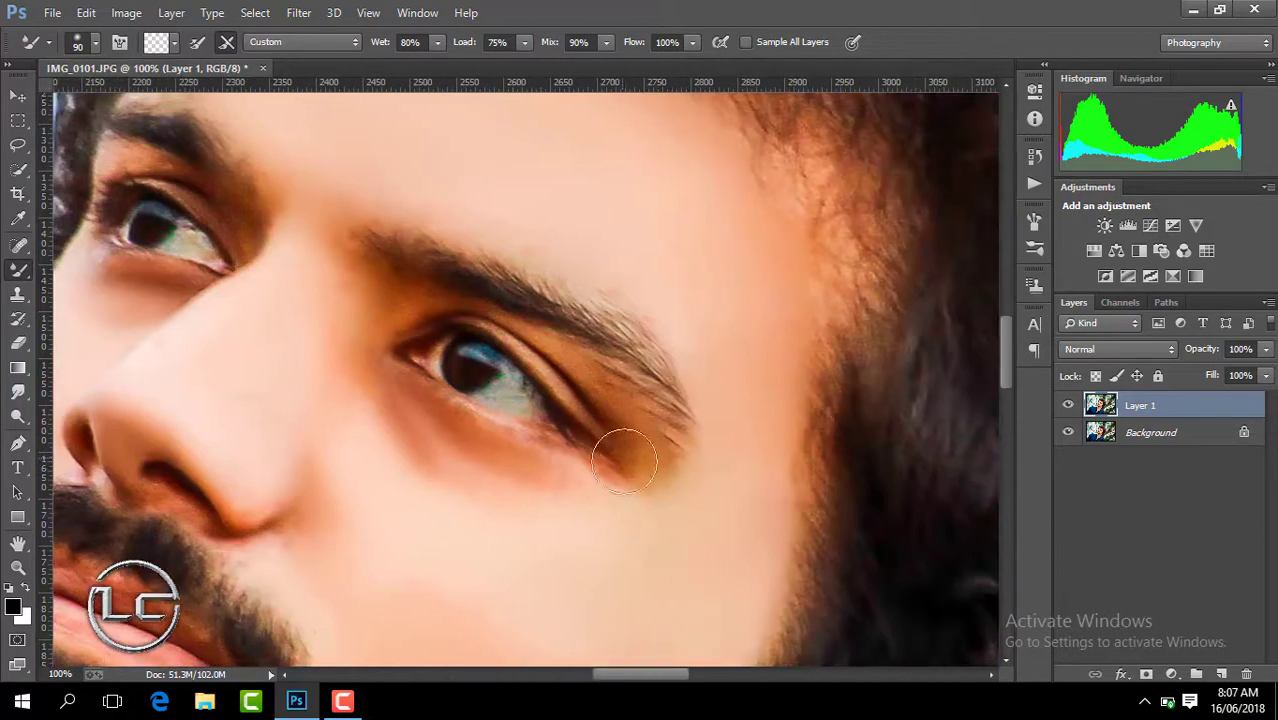
Zoom in to 100% on the neck and smooth the dark area beside the jaw.
{"action": "key", "text": "ctrl+minus"}
{"action": "key", "text": "ctrl+minus"}
{"action": "key", "text": "ctrl+minus"}
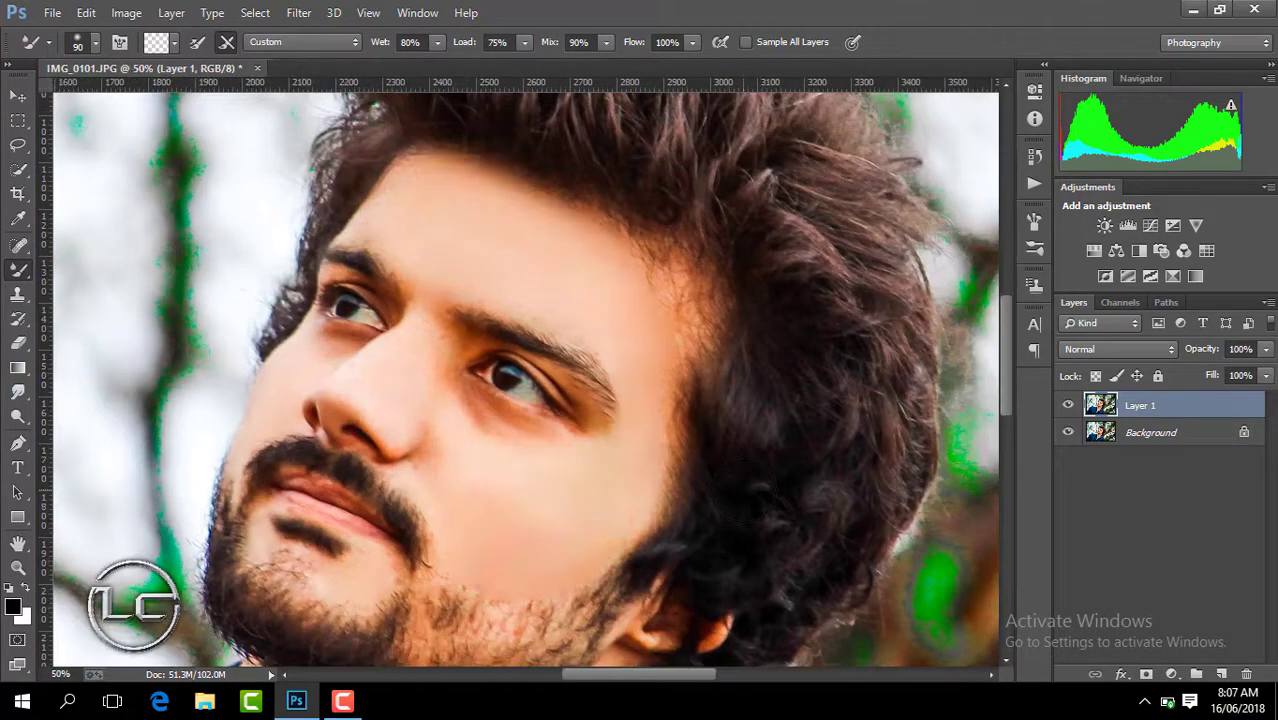
{"action": "key", "text": "ctrl+minus"}
{"action": "key", "text": "ctrl+plus"}
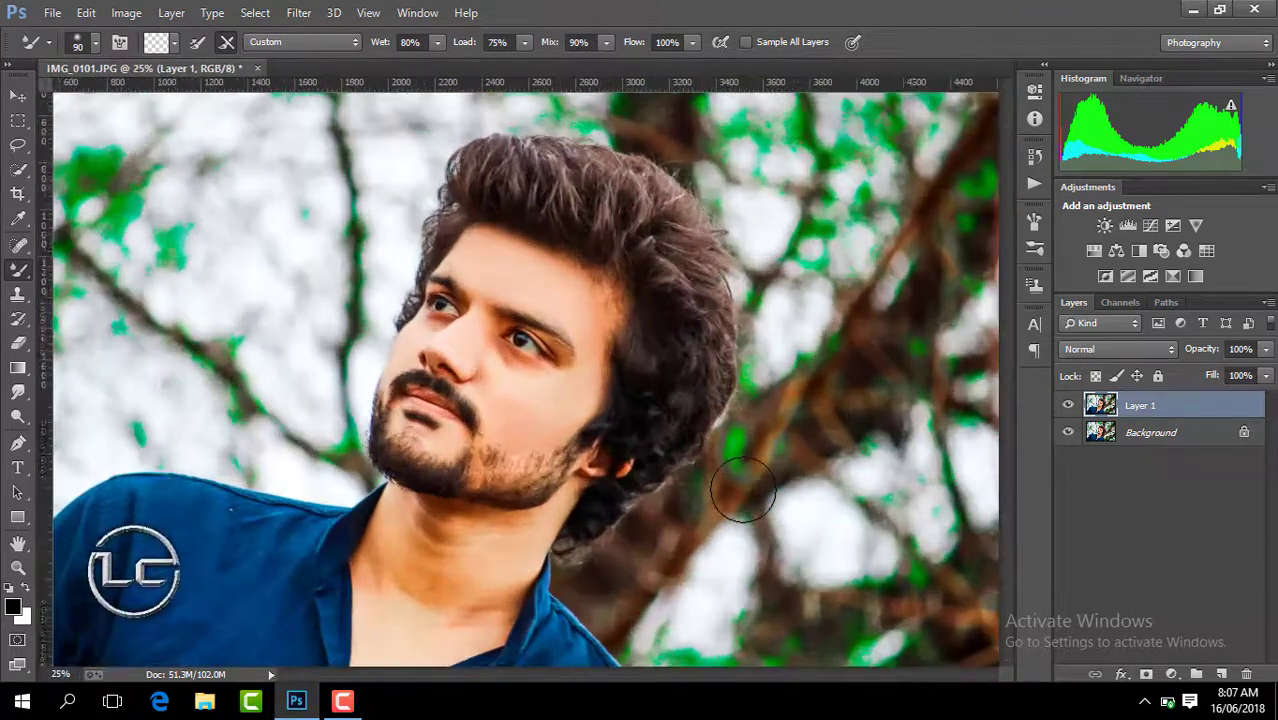
{"action": "key", "text": "ctrl+plus"}
{"action": "left_click_drag", "start_coordinate": [1008, 378], "coordinate": [1009, 469]}
{"action": "left_click_drag", "start_coordinate": [640, 675], "coordinate": [620, 675]}
{"action": "key", "text": "ctrl+plus"}
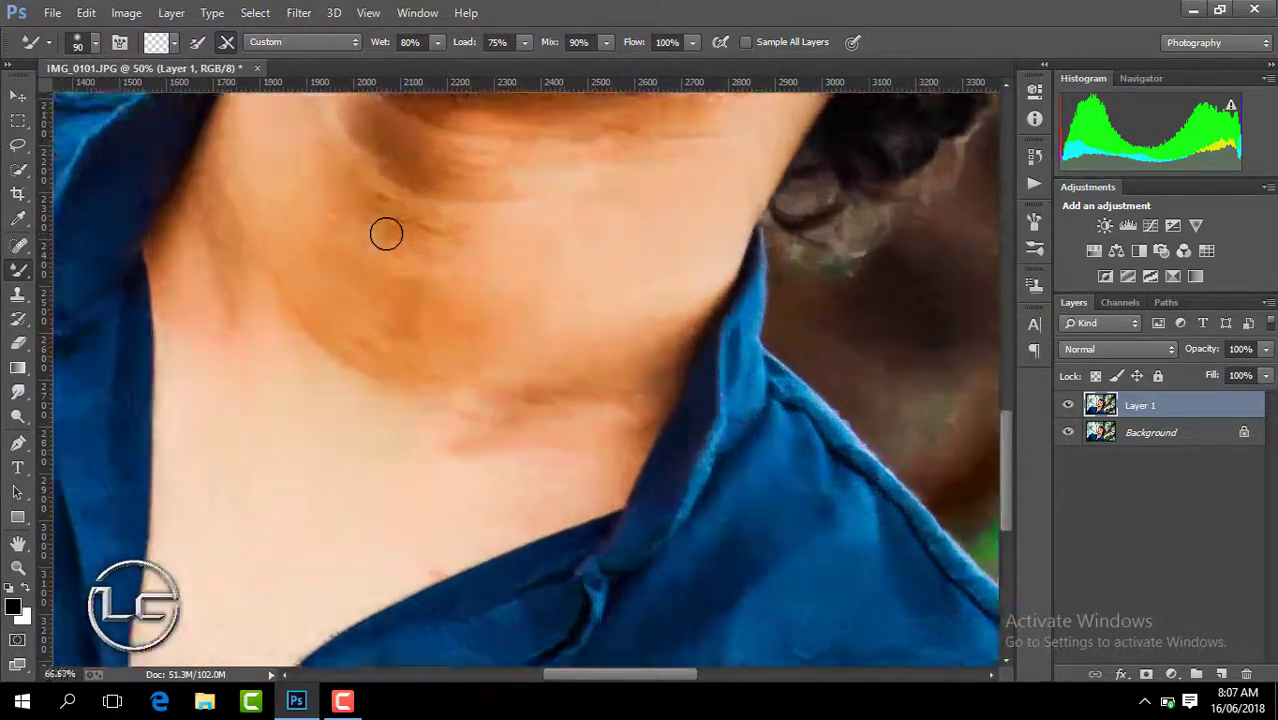
{"action": "key", "text": "ctrl+plus"}
{"action": "left_click_drag", "start_coordinate": [1007, 463], "coordinate": [1008, 442]}
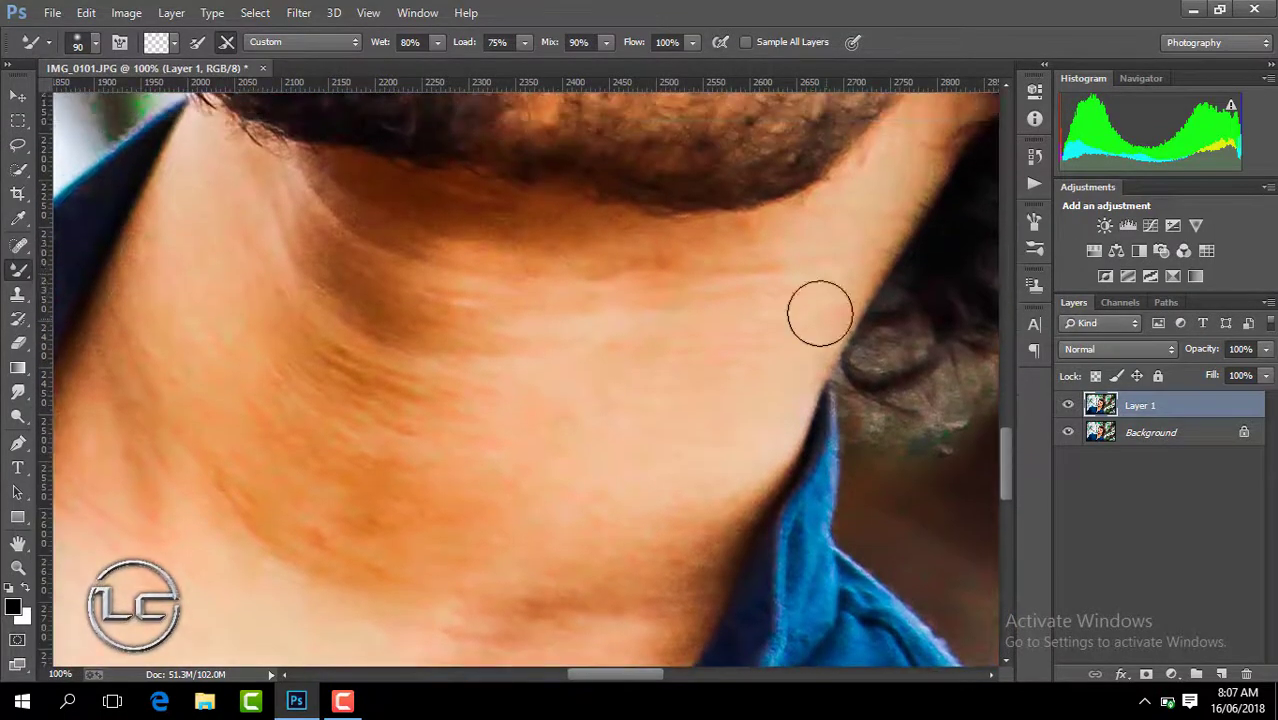
{"action": "mouse_move", "coordinate": [892, 170]}
{"action": "left_mouse_down"}
{"action": "mouse_move", "coordinate": [904, 163]}
{"action": "mouse_move", "coordinate": [742, 271]}
{"action": "left_mouse_up"}
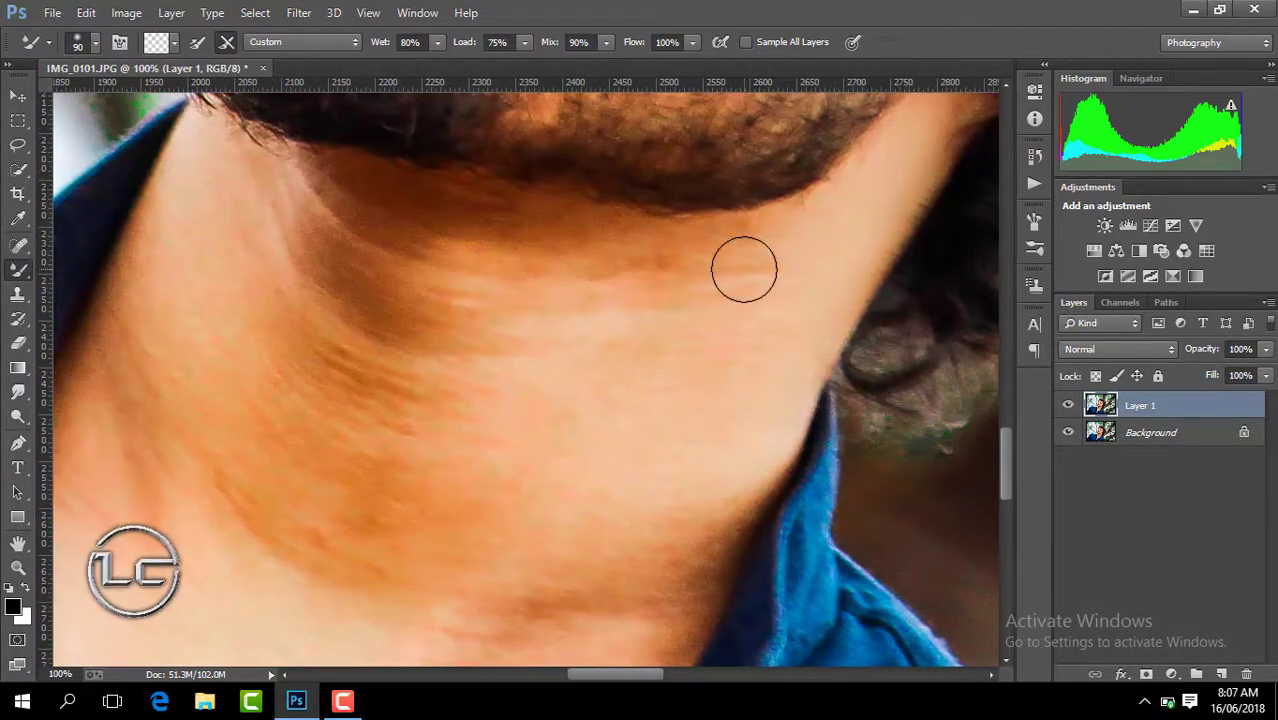
At a 142 px brush, blend the dark neck shading from under the jaw to the collar.
{"action": "left_click", "coordinate": [95, 43]}
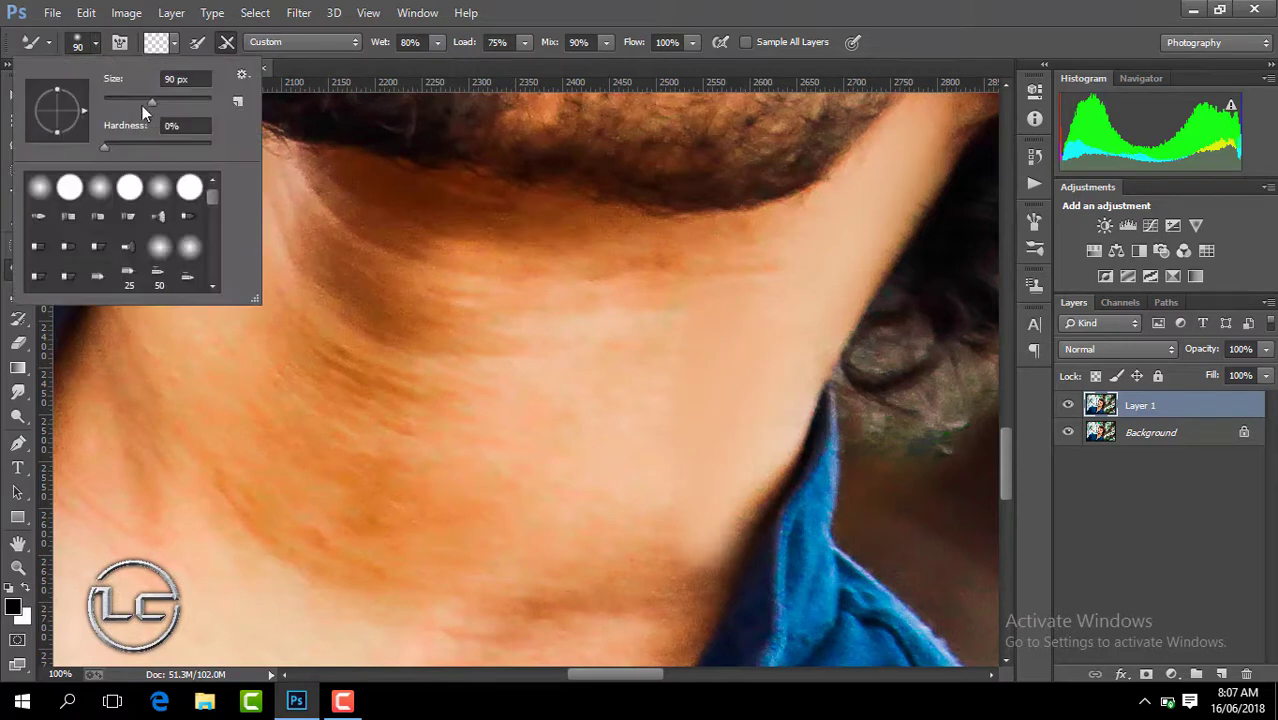
{"action": "double_click", "coordinate": [170, 77]}
{"action": "type", "text": "142"}
{"action": "key", "text": "Return"}
{"action": "left_click_drag", "start_coordinate": [348, 296], "coordinate": [388, 311]}
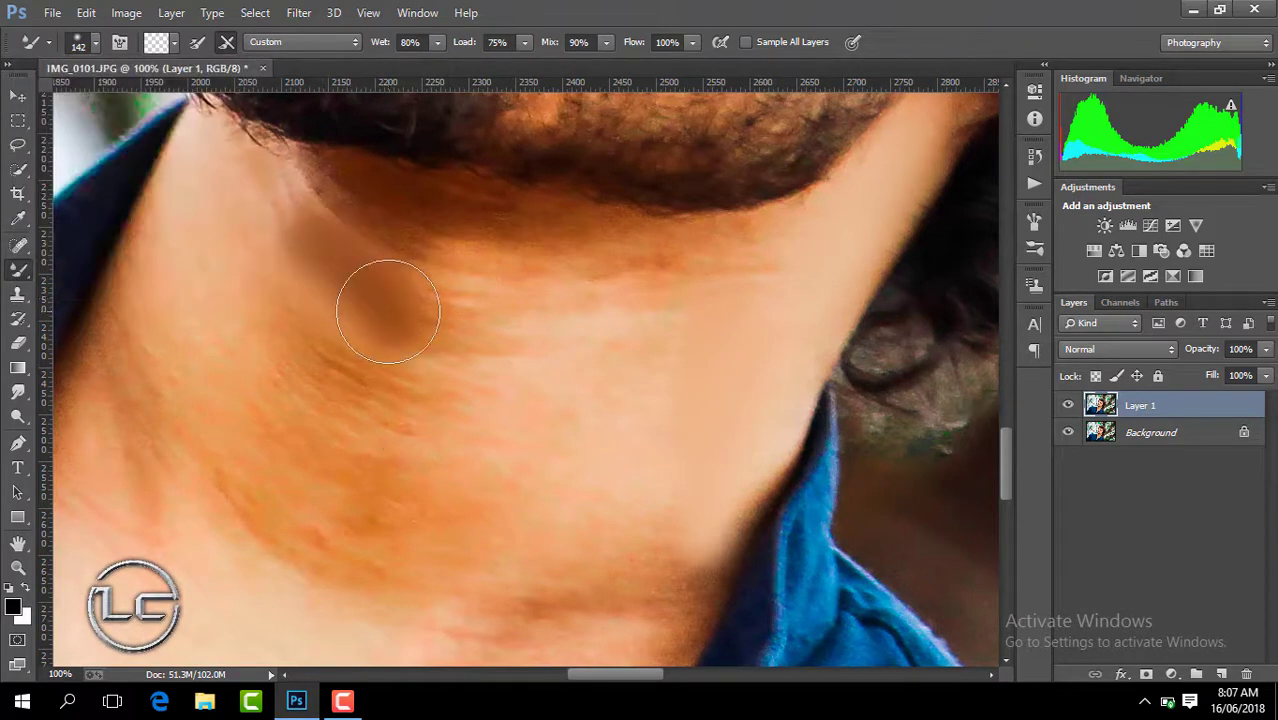
{"action": "mouse_move", "coordinate": [561, 344]}
{"action": "left_mouse_down"}
{"action": "mouse_move", "coordinate": [519, 391]}
{"action": "mouse_move", "coordinate": [619, 488]}
{"action": "mouse_move", "coordinate": [653, 579]}
{"action": "mouse_move", "coordinate": [634, 590]}
{"action": "left_mouse_up"}
{"action": "mouse_move", "coordinate": [735, 298]}
{"action": "left_mouse_down"}
{"action": "mouse_move", "coordinate": [642, 294]}
{"action": "mouse_move", "coordinate": [536, 257]}
{"action": "mouse_move", "coordinate": [769, 269]}
{"action": "left_mouse_up"}
{"action": "mouse_move", "coordinate": [410, 375]}
{"action": "left_mouse_down"}
{"action": "mouse_move", "coordinate": [388, 459]}
{"action": "mouse_move", "coordinate": [445, 405]}
{"action": "mouse_move", "coordinate": [334, 494]}
{"action": "mouse_move", "coordinate": [355, 521]}
{"action": "mouse_move", "coordinate": [528, 571]}
{"action": "mouse_move", "coordinate": [248, 379]}
{"action": "mouse_move", "coordinate": [163, 280]}
{"action": "mouse_move", "coordinate": [205, 280]}
{"action": "mouse_move", "coordinate": [222, 229]}
{"action": "mouse_move", "coordinate": [262, 229]}
{"action": "left_mouse_up"}
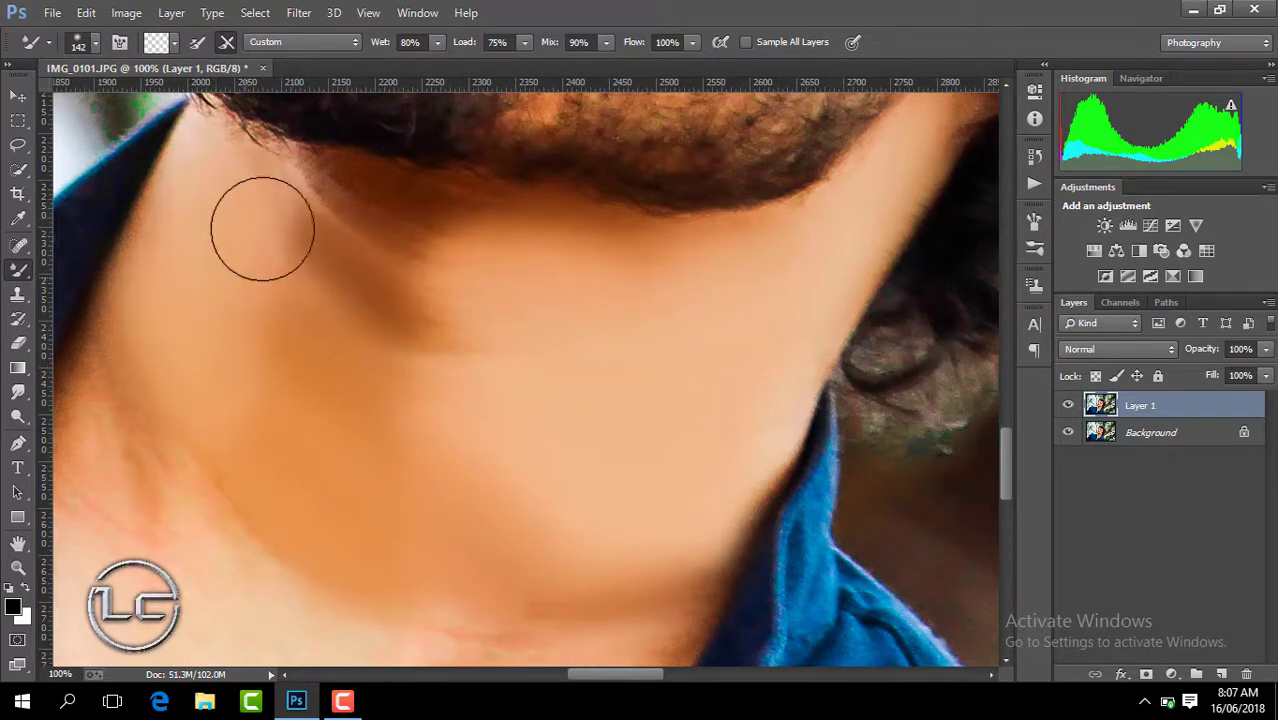
{"action": "mouse_move", "coordinate": [230, 451]}
{"action": "left_mouse_down"}
{"action": "mouse_move", "coordinate": [419, 348]}
{"action": "mouse_move", "coordinate": [422, 359]}
{"action": "mouse_move", "coordinate": [428, 308]}
{"action": "left_mouse_up"}
{"action": "mouse_move", "coordinate": [195, 543]}
{"action": "left_mouse_down"}
{"action": "mouse_move", "coordinate": [134, 462]}
{"action": "mouse_move", "coordinate": [112, 401]}
{"action": "left_mouse_up"}
Blend away the reddish marks on the neck and the small one near the collar.
{"action": "left_click_drag", "start_coordinate": [624, 676], "coordinate": [609, 674]}
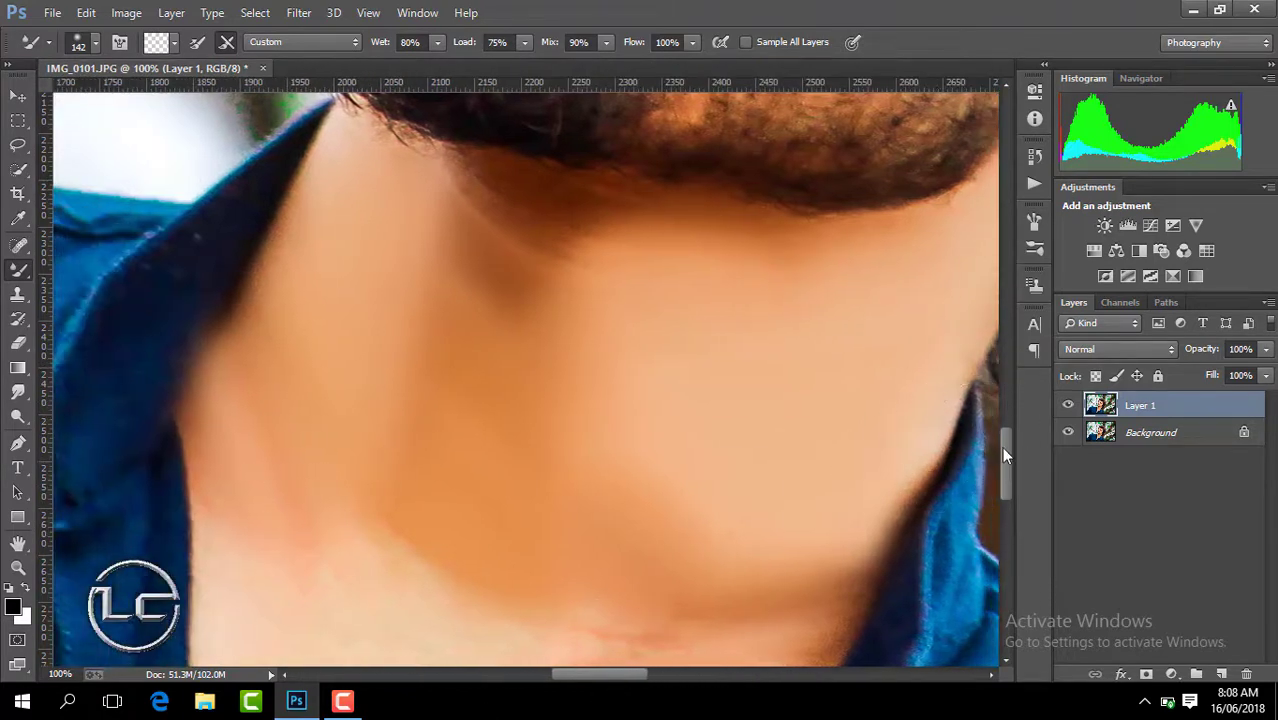
{"action": "left_click_drag", "start_coordinate": [1005, 455], "coordinate": [1006, 490]}
{"action": "mouse_move", "coordinate": [650, 434]}
{"action": "left_mouse_down"}
{"action": "mouse_move", "coordinate": [740, 420]}
{"action": "mouse_move", "coordinate": [790, 383]}
{"action": "left_mouse_up"}
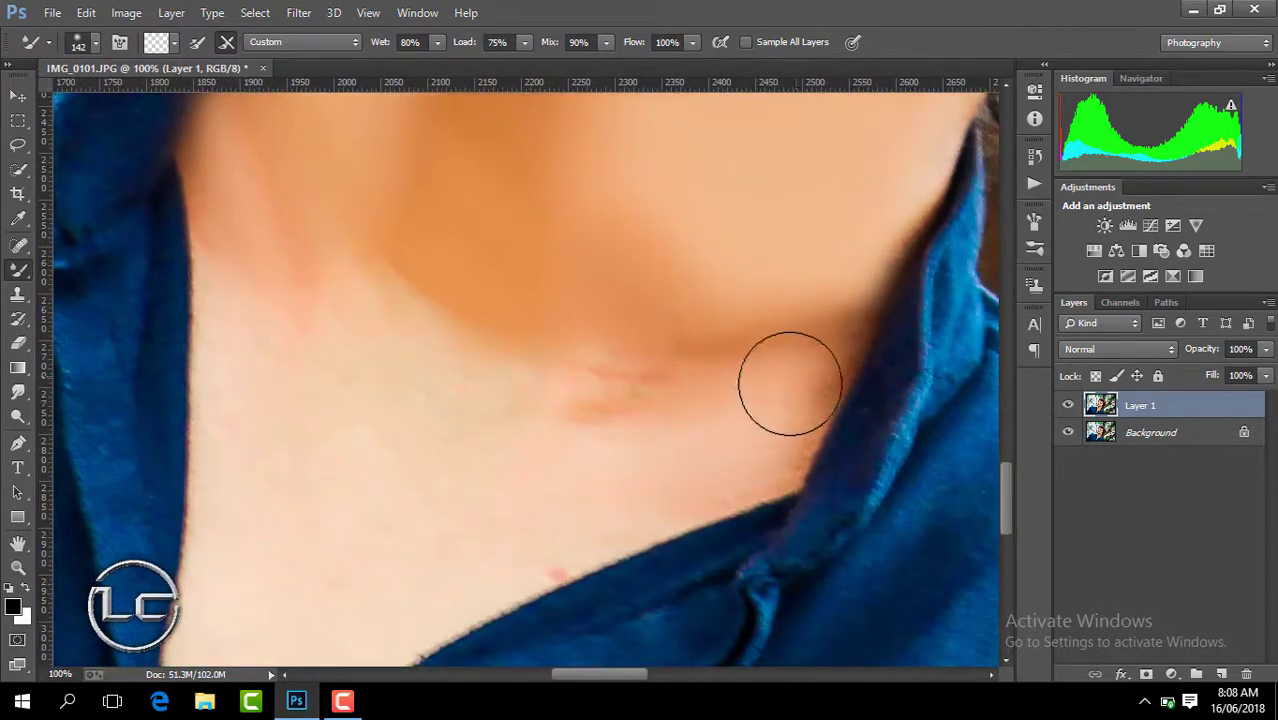
{"action": "mouse_move", "coordinate": [689, 396]}
{"action": "left_mouse_down"}
{"action": "mouse_move", "coordinate": [496, 391]}
{"action": "mouse_move", "coordinate": [285, 428]}
{"action": "mouse_move", "coordinate": [248, 257]}
{"action": "left_mouse_up"}
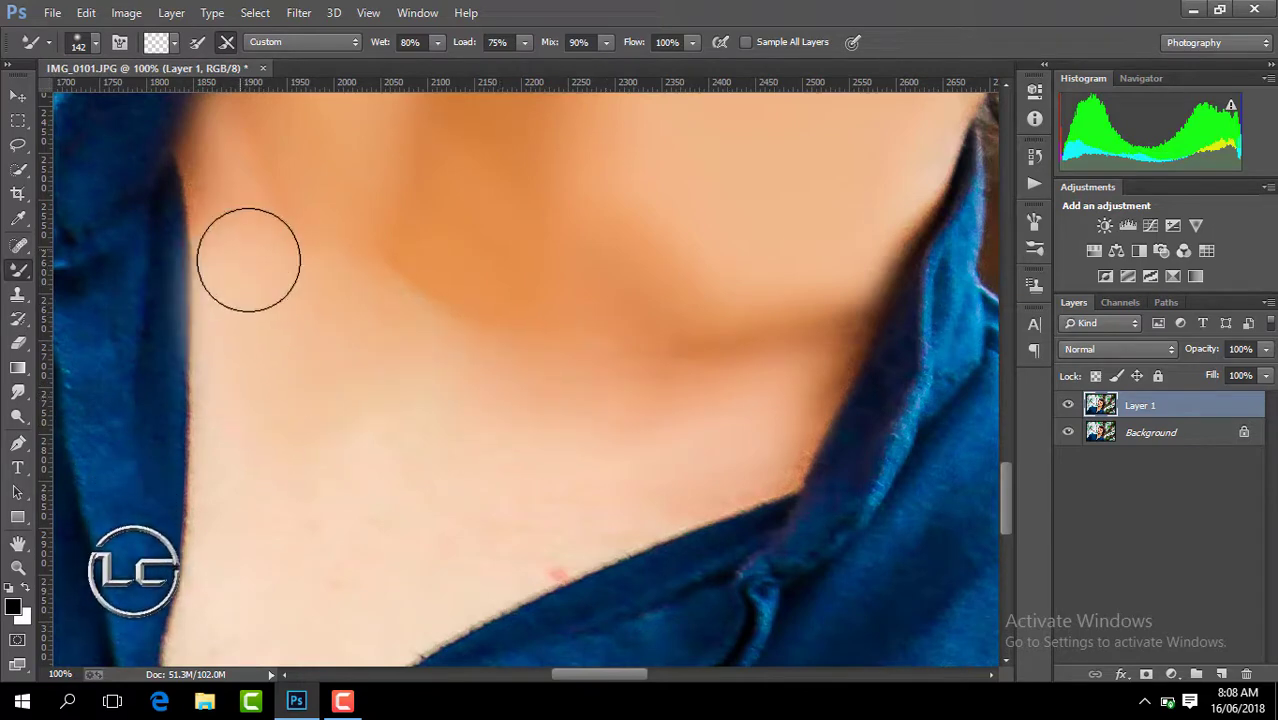
{"action": "mouse_move", "coordinate": [414, 537]}
{"action": "left_mouse_down"}
{"action": "mouse_move", "coordinate": [548, 534]}
{"action": "mouse_move", "coordinate": [435, 497]}
{"action": "left_mouse_up"}
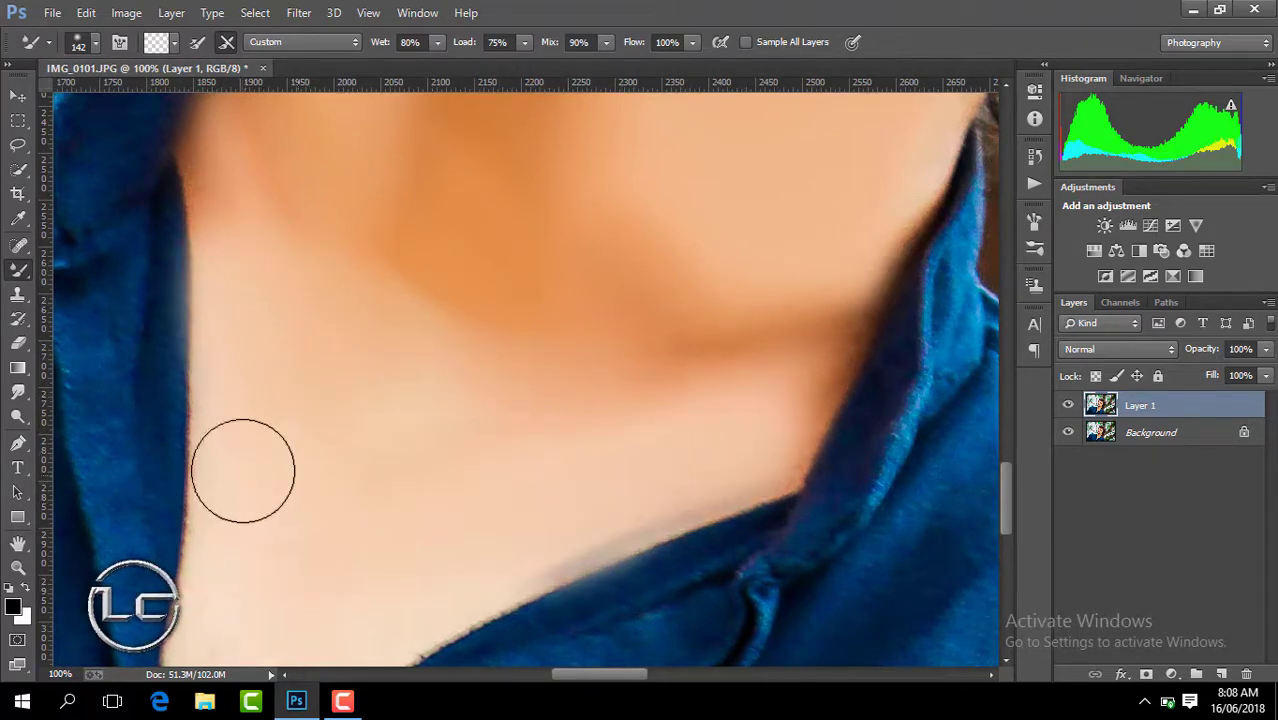
Smooth the remaining neck shading up toward the jaw, then zoom out to the whole photo.
{"action": "left_click_drag", "start_coordinate": [1010, 488], "coordinate": [1010, 503]}
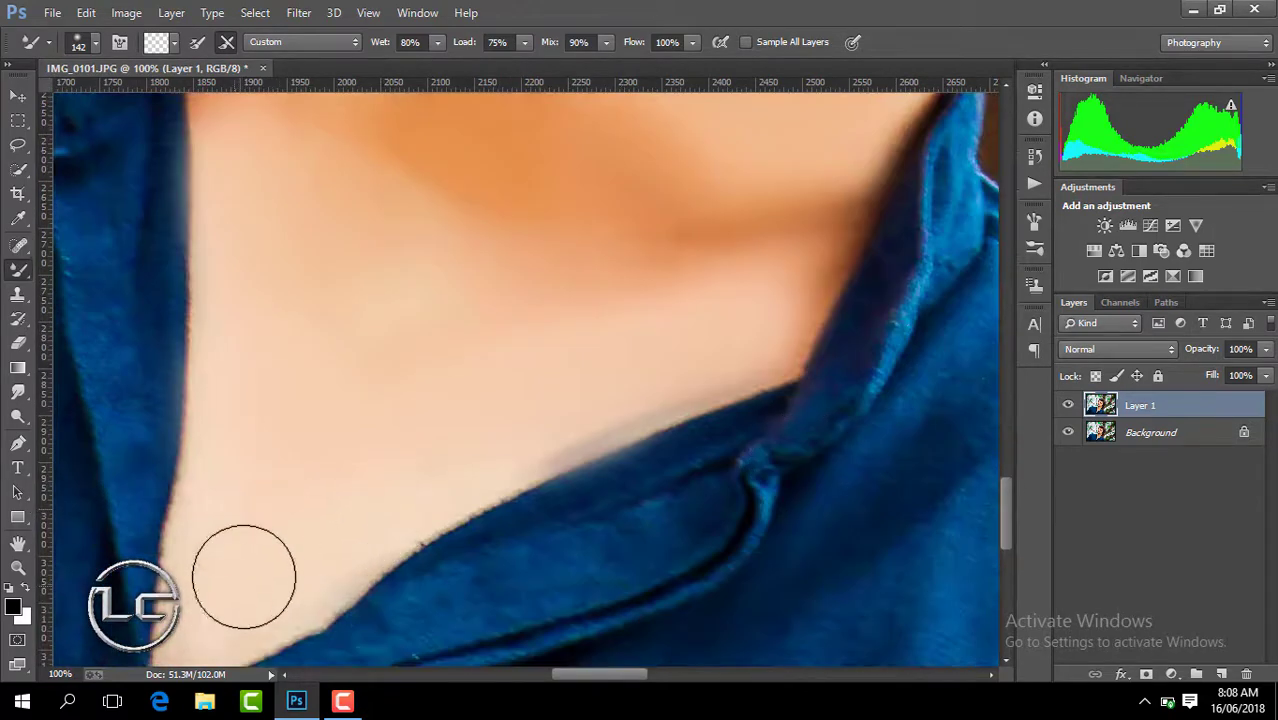
{"action": "scroll", "coordinate": [266, 489], "scroll_direction": "down", "scroll_amount": 3}
{"action": "scroll", "coordinate": [267, 490], "scroll_direction": "down", "scroll_amount": 5}
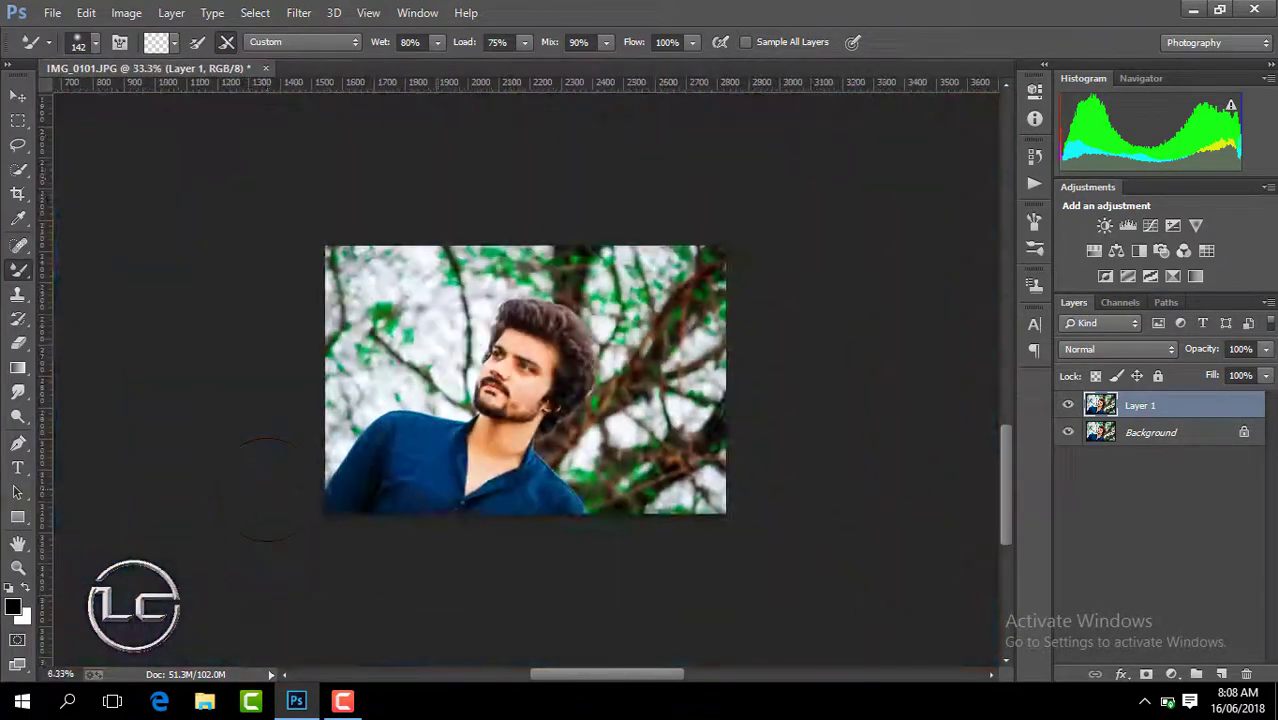
{"action": "scroll", "coordinate": [267, 490], "scroll_direction": "down", "scroll_amount": 1}
{"action": "scroll", "coordinate": [267, 490], "scroll_direction": "up", "scroll_amount": 2}
{"action": "scroll", "coordinate": [267, 490], "scroll_direction": "up", "scroll_amount": 3}
{"action": "scroll", "coordinate": [267, 490], "scroll_direction": "up", "scroll_amount": 2}
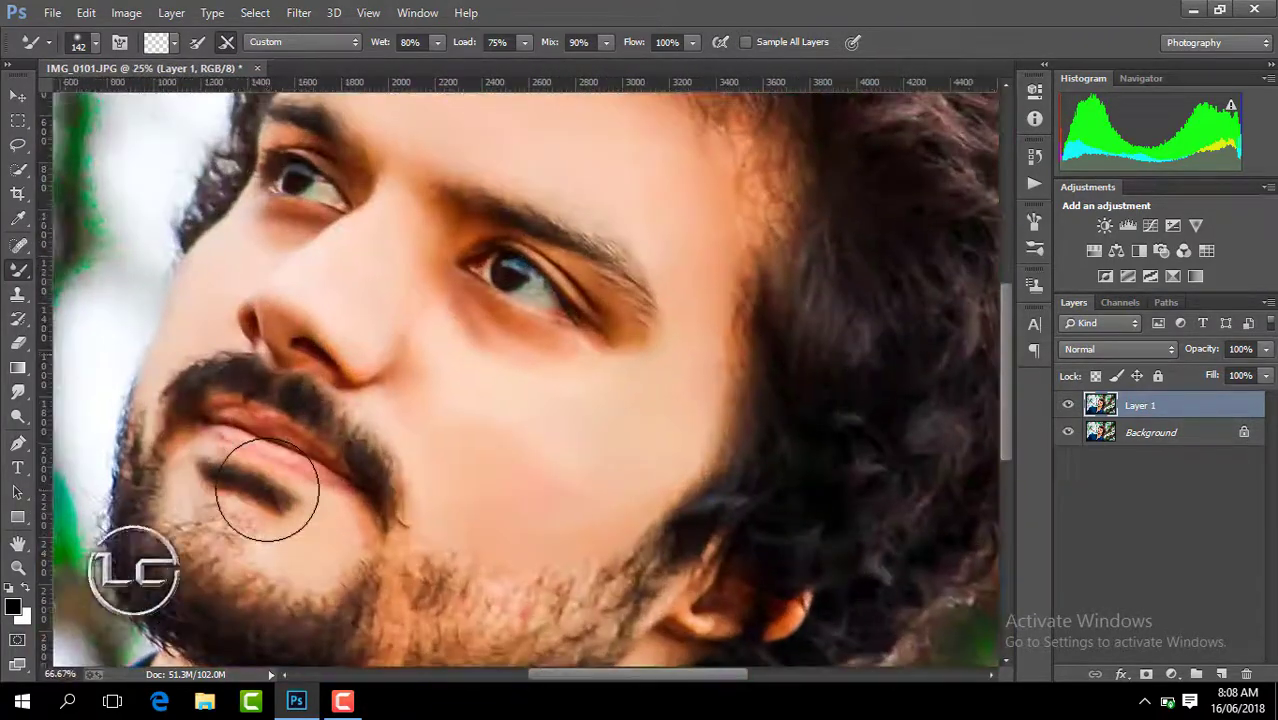
{"action": "left_click_drag", "start_coordinate": [1002, 398], "coordinate": [1005, 474]}
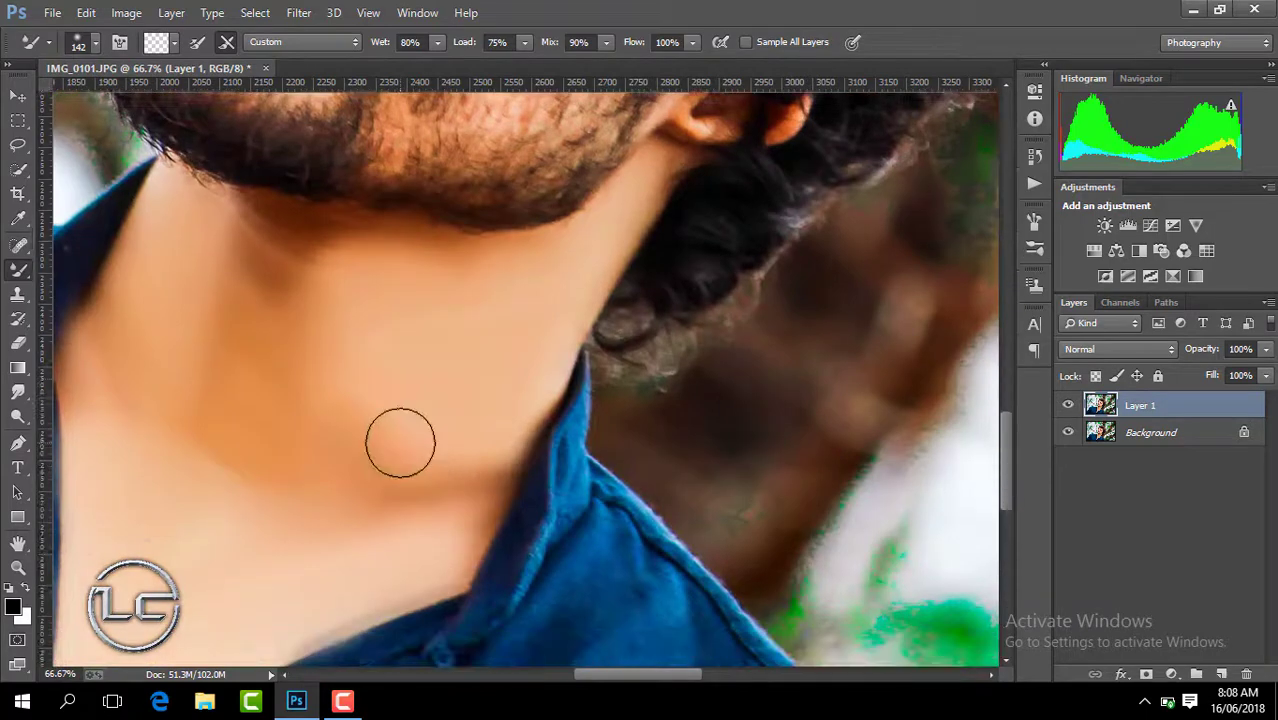
{"action": "mouse_move", "coordinate": [400, 443]}
{"action": "left_mouse_down"}
{"action": "mouse_move", "coordinate": [348, 374]}
{"action": "mouse_move", "coordinate": [220, 288]}
{"action": "mouse_move", "coordinate": [223, 251]}
{"action": "mouse_move", "coordinate": [230, 267]}
{"action": "mouse_move", "coordinate": [359, 305]}
{"action": "mouse_move", "coordinate": [240, 234]}
{"action": "mouse_move", "coordinate": [203, 230]}
{"action": "mouse_move", "coordinate": [346, 251]}
{"action": "left_mouse_up"}
{"action": "mouse_move", "coordinate": [456, 279]}
{"action": "left_mouse_down"}
{"action": "mouse_move", "coordinate": [217, 371]}
{"action": "mouse_move", "coordinate": [394, 399]}
{"action": "mouse_move", "coordinate": [358, 477]}
{"action": "left_mouse_up"}
{"action": "mouse_move", "coordinate": [373, 426]}
{"action": "left_mouse_down"}
{"action": "mouse_move", "coordinate": [471, 437]}
{"action": "mouse_move", "coordinate": [402, 454]}
{"action": "mouse_move", "coordinate": [179, 314]}
{"action": "left_mouse_up"}
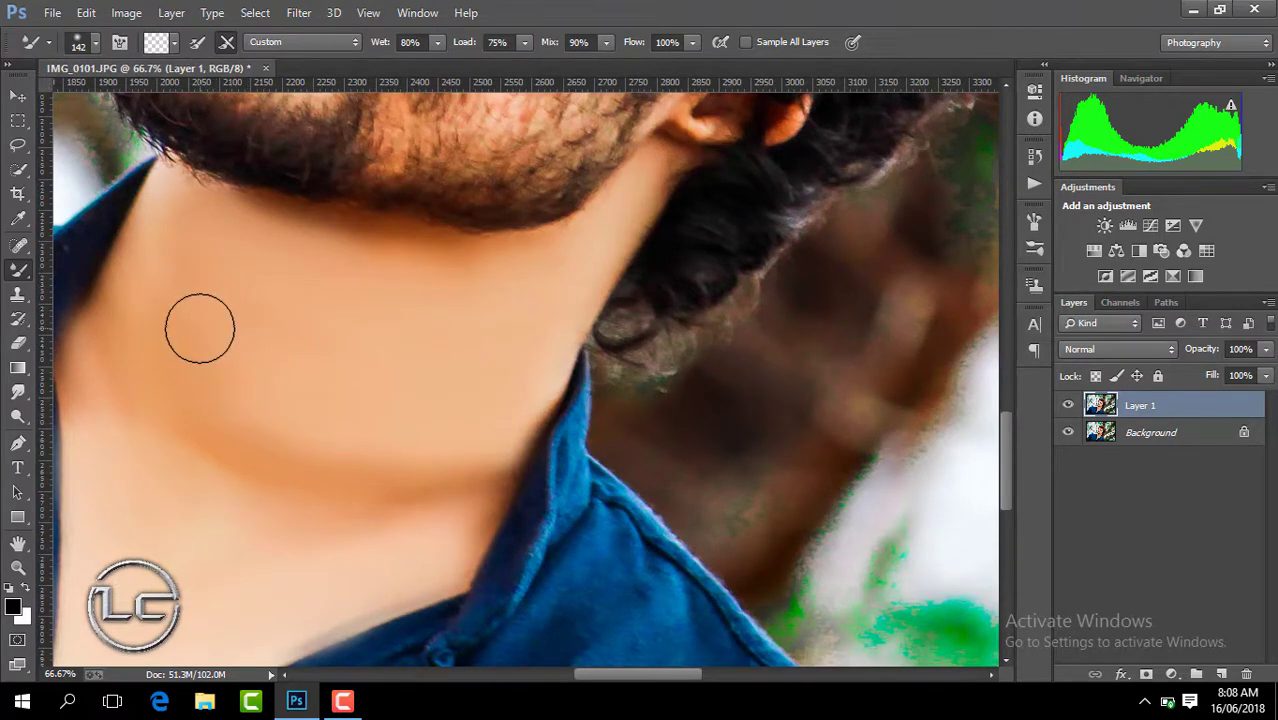
{"action": "key", "text": "ctrl+minus"}
{"action": "key", "text": "ctrl+minus"}
{"action": "key", "text": "ctrl+minus"}
{"action": "key", "text": "ctrl+minus"}
{"action": "key", "text": "ctrl+minus"}
{"action": "key", "text": "ctrl+minus"}
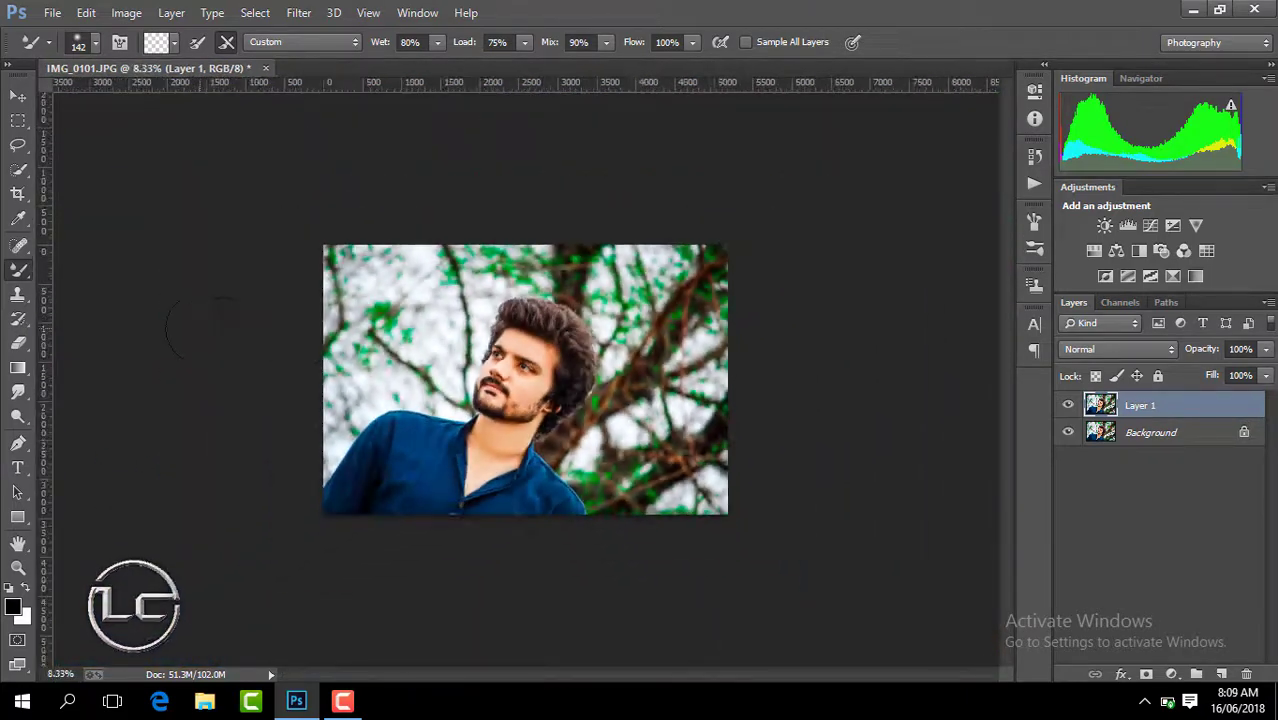
{"action": "key", "text": "ctrl+plus"}
{"action": "left_click_drag", "start_coordinate": [1268, 374], "coordinate": [1263, 374]}
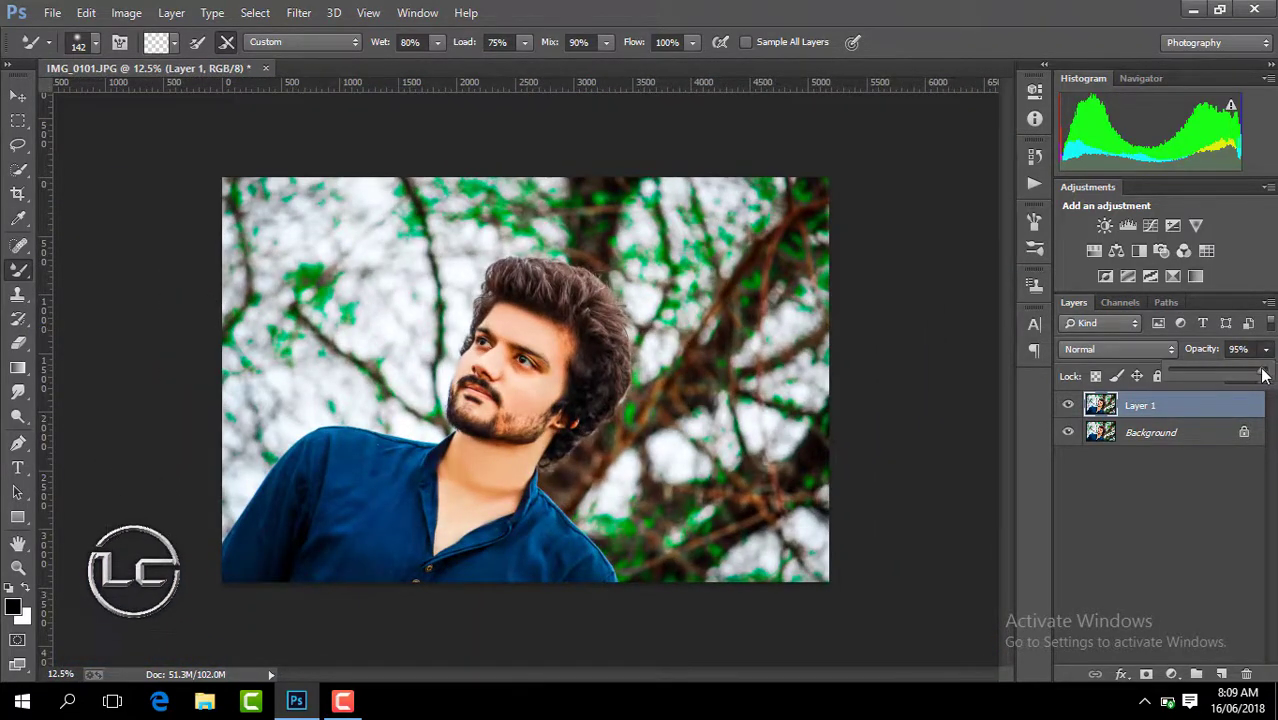
{"action": "right_click", "coordinate": [1138, 413]}
{"action": "left_click", "coordinate": [843, 558]}
{"action": "key", "text": "ctrl+z"}
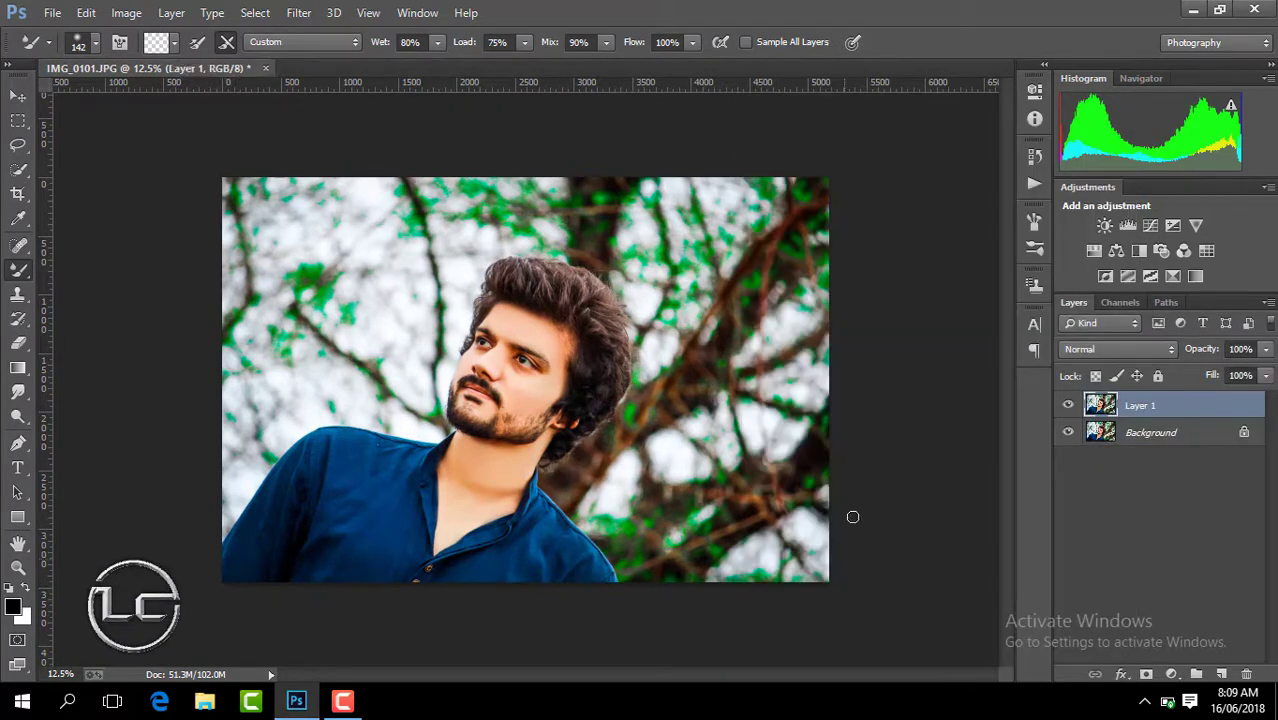
{"action": "left_click", "coordinate": [1160, 250]}
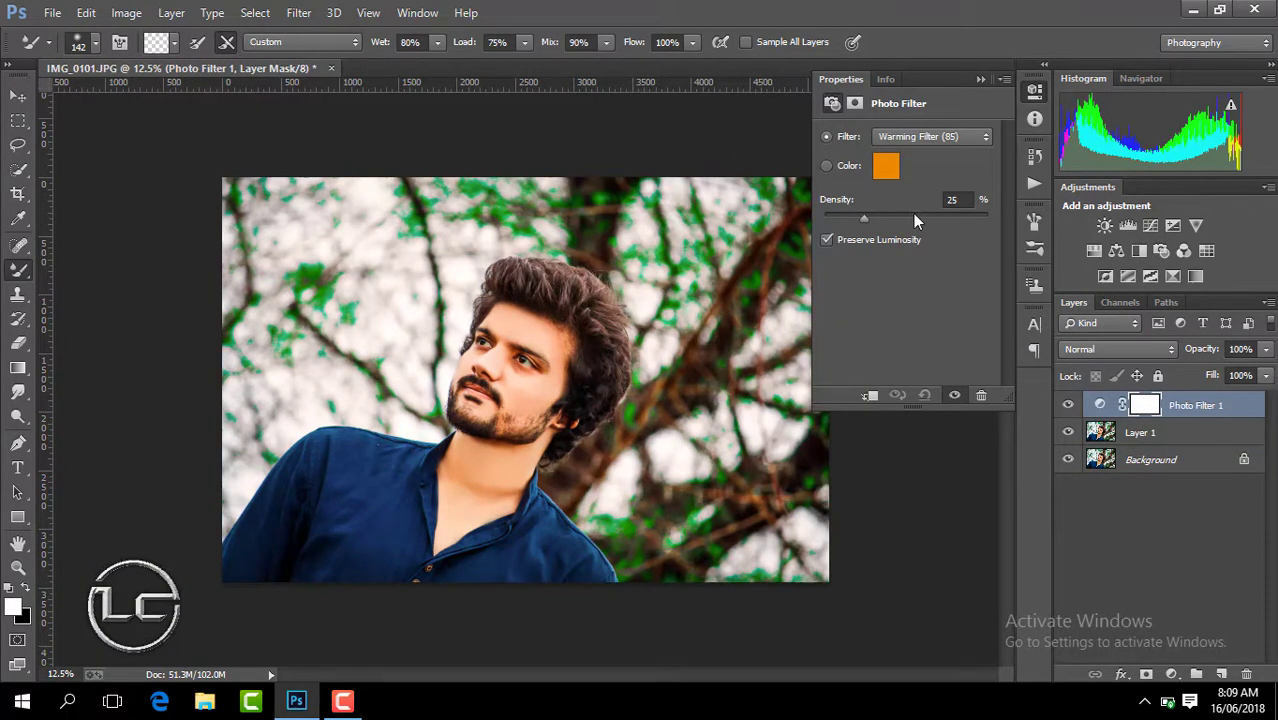
{"action": "left_click", "coordinate": [913, 216]}
{"action": "left_click", "coordinate": [885, 166]}
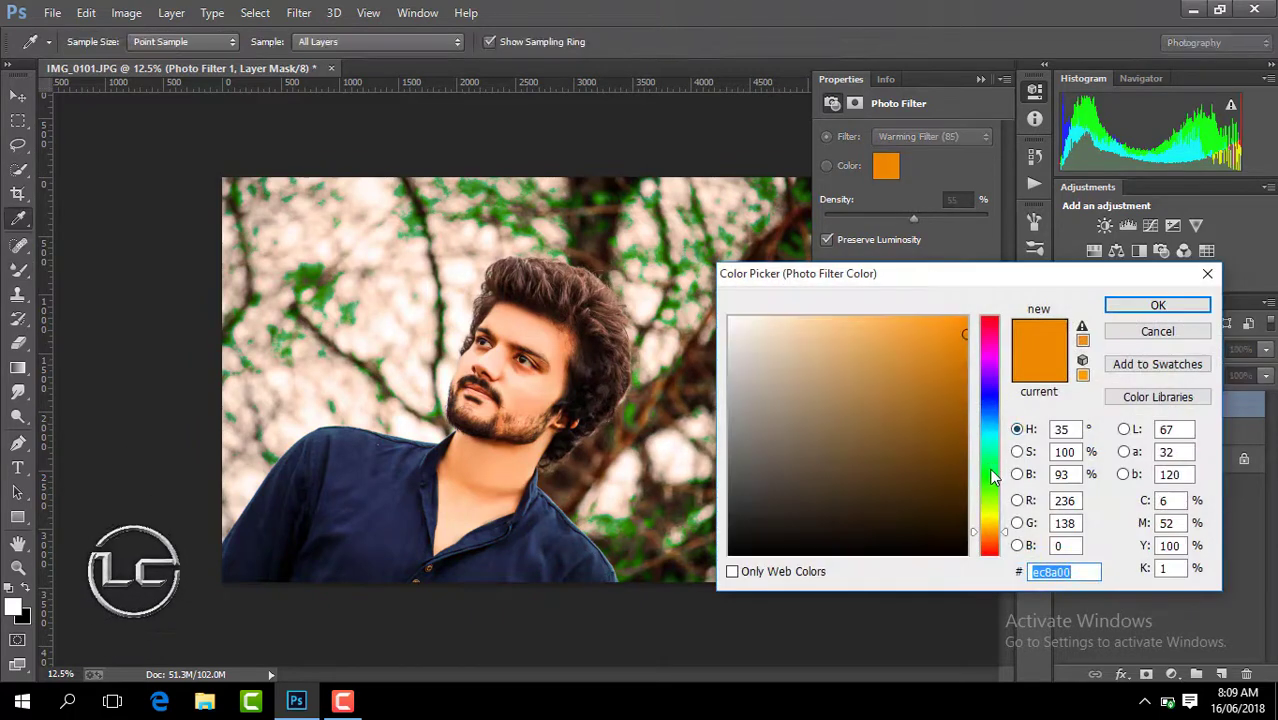
{"action": "left_click", "coordinate": [991, 481]}
{"action": "left_click", "coordinate": [993, 392]}
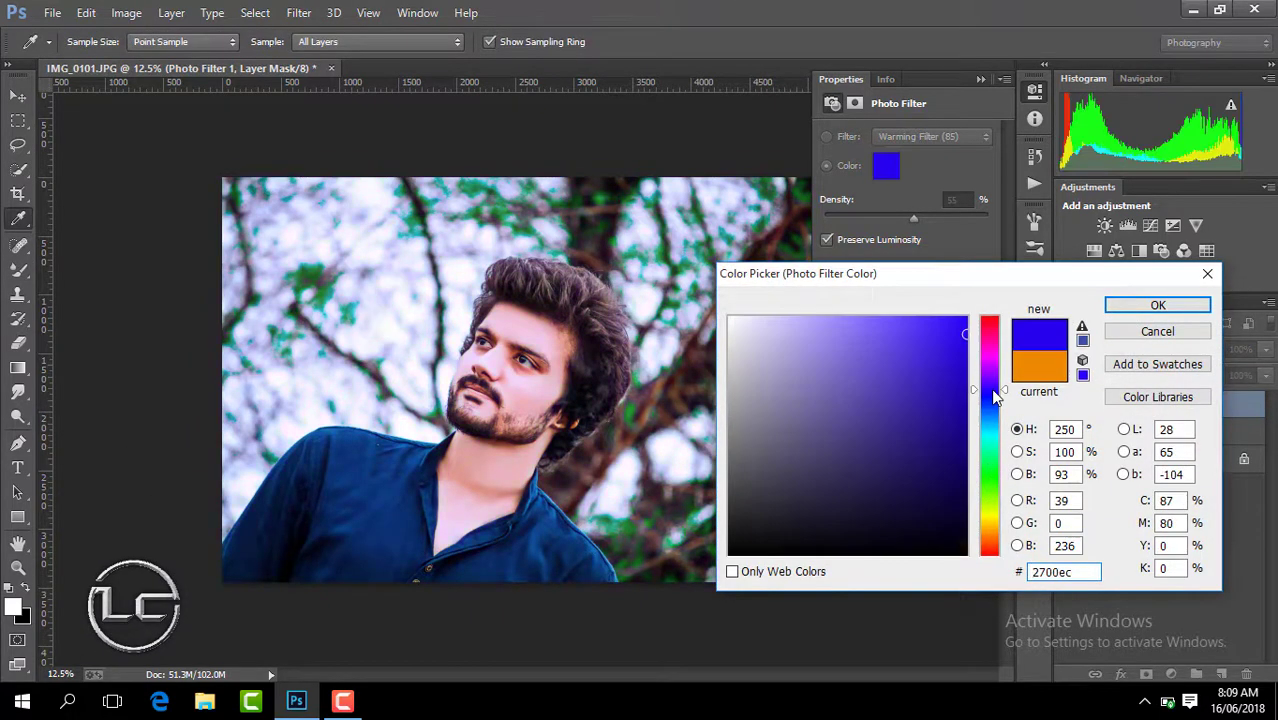
{"action": "left_click", "coordinate": [995, 416]}
{"action": "left_click_drag", "start_coordinate": [995, 416], "coordinate": [993, 430]}
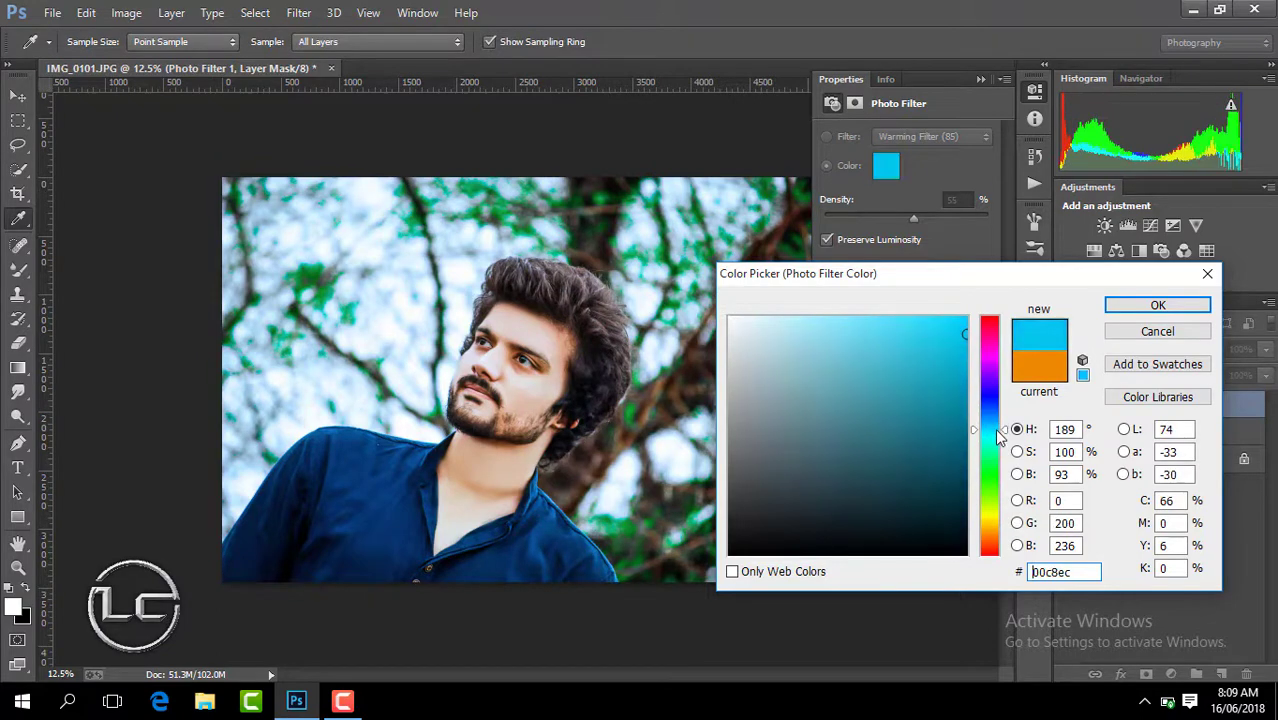
{"action": "left_click", "coordinate": [1152, 331]}
{"action": "left_click", "coordinate": [1246, 674]}
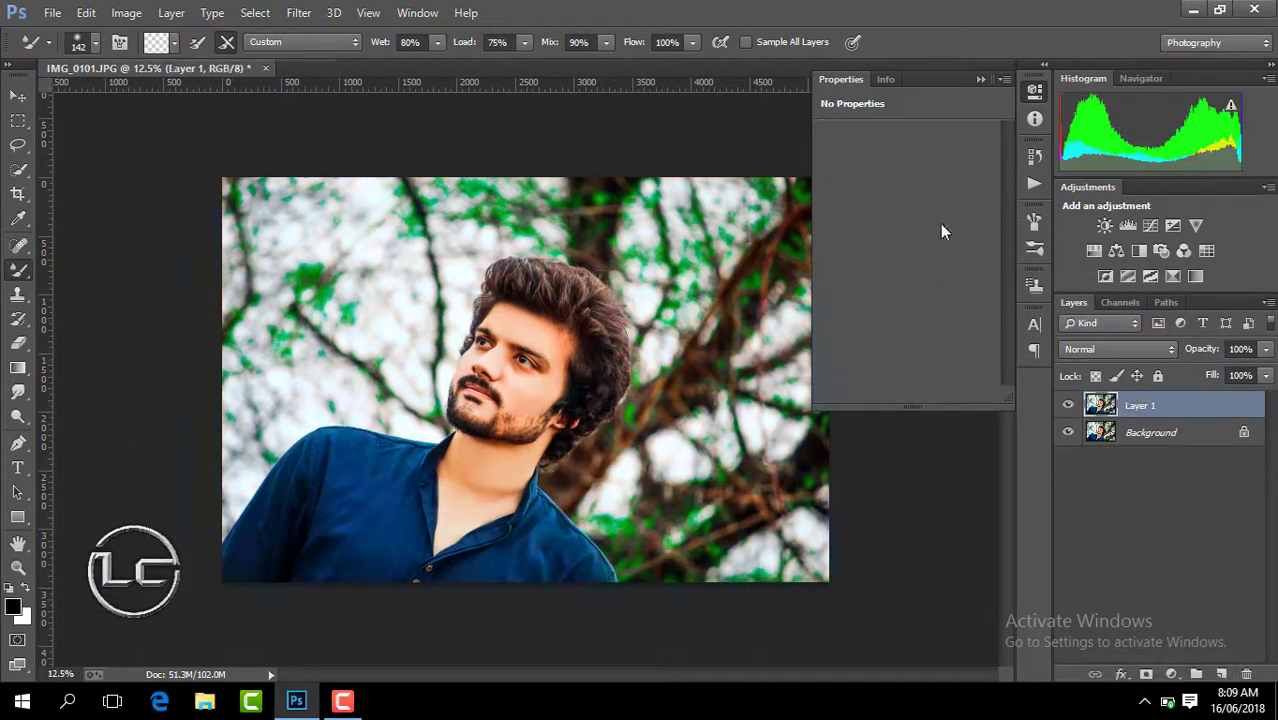
Remove the Photo Filter layer, duplicate Layer 1, and launch the Camera Raw filter.
{"action": "left_click", "coordinate": [981, 79]}
{"action": "key", "text": "ctrl+j"}
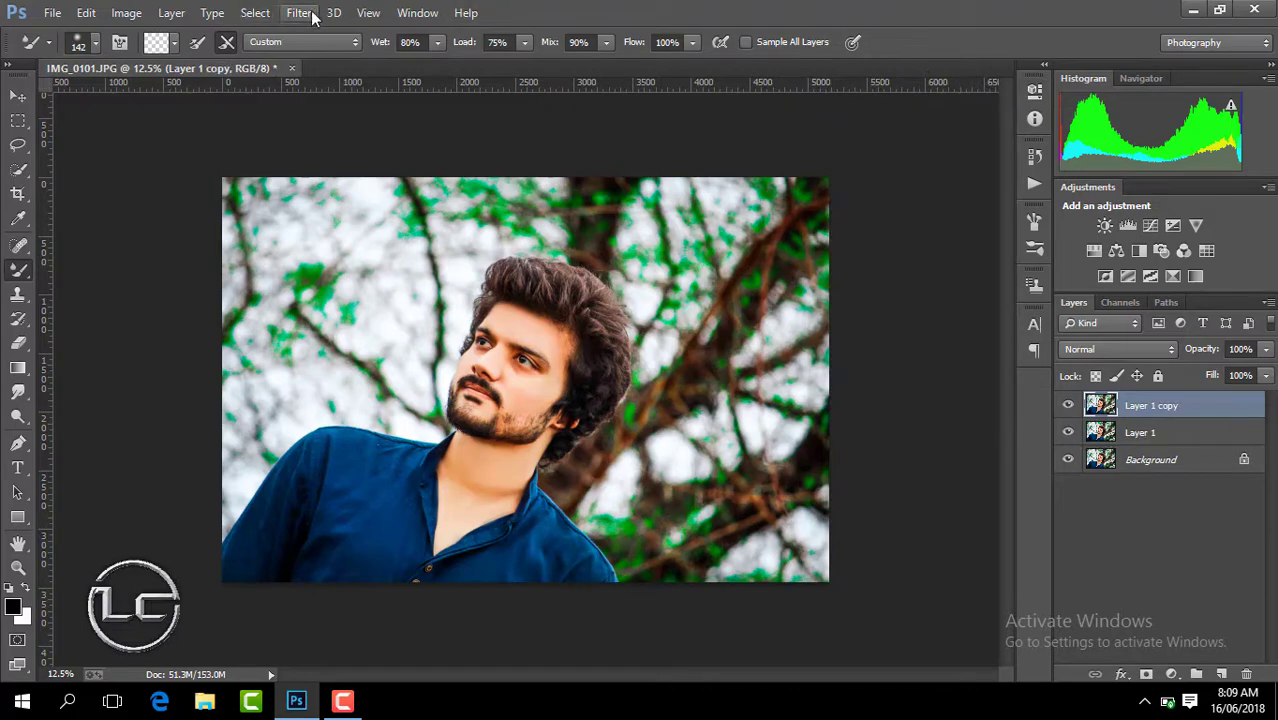
{"action": "left_click", "coordinate": [300, 13]}
{"action": "left_click", "coordinate": [370, 122]}
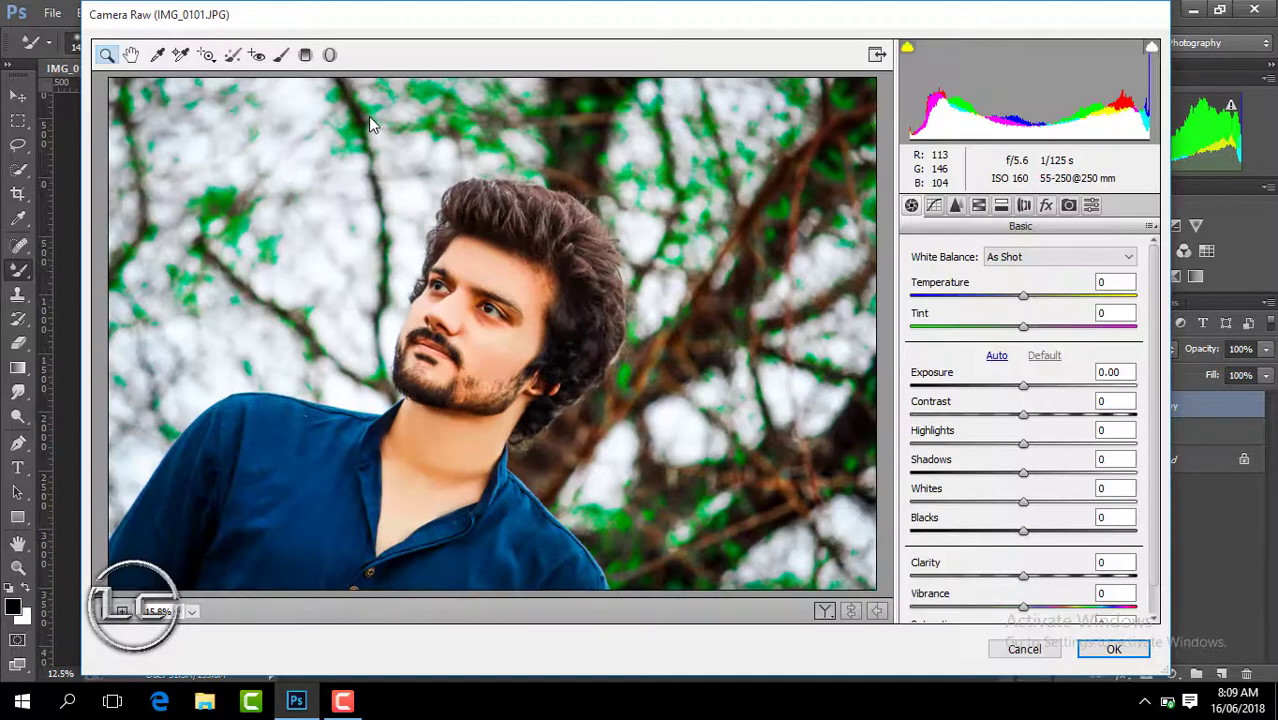
In Basic, set Contrast +8 and Clarity +11, and slightly raise Vibrance and Whites.
{"action": "left_click_drag", "start_coordinate": [1023, 414], "coordinate": [1032, 414]}
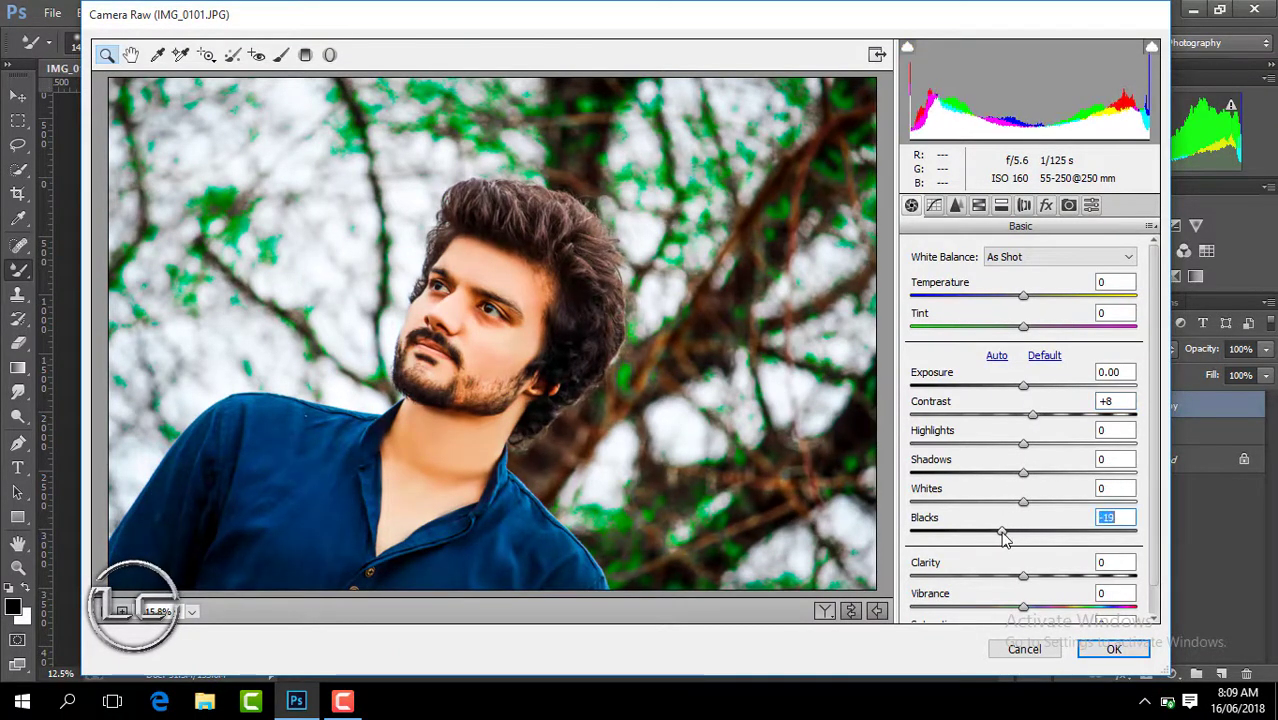
{"action": "mouse_move", "coordinate": [1023, 607]}
{"action": "left_mouse_down"}
{"action": "mouse_move", "coordinate": [1036, 607]}
{"action": "mouse_move", "coordinate": [1035, 578]}
{"action": "left_mouse_up"}
{"action": "left_click", "coordinate": [1024, 474]}
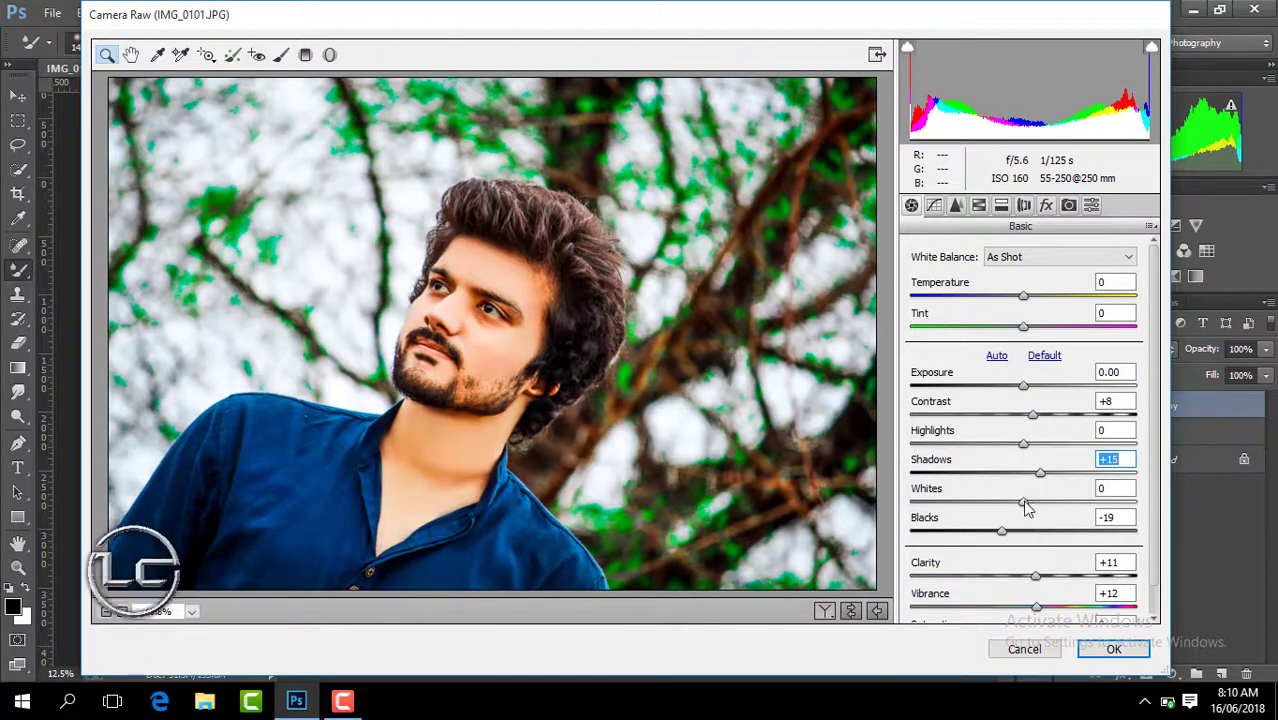
{"action": "left_click_drag", "start_coordinate": [1023, 502], "coordinate": [1036, 502]}
Set HSL saturation: Yellows -100, Greens +52, Aquas about +48.
{"action": "left_click", "coordinate": [979, 205]}
{"action": "left_click", "coordinate": [963, 277]}
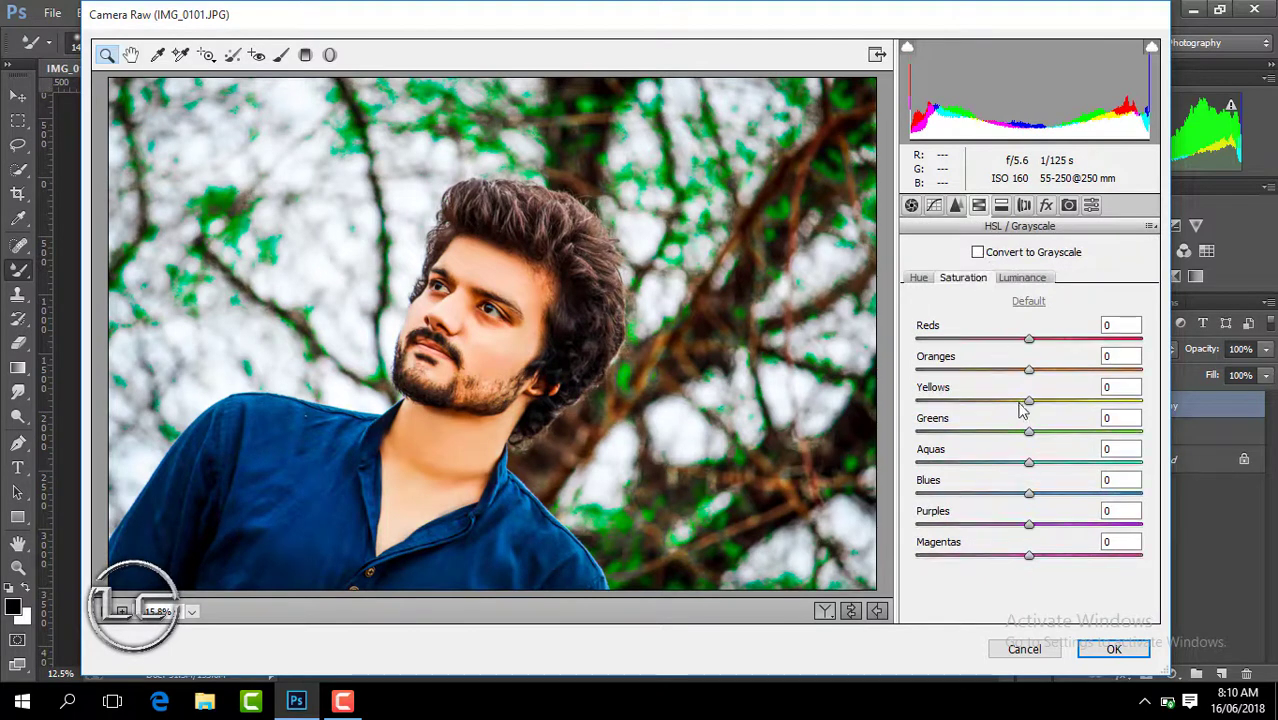
{"action": "left_click_drag", "start_coordinate": [1029, 401], "coordinate": [916, 401]}
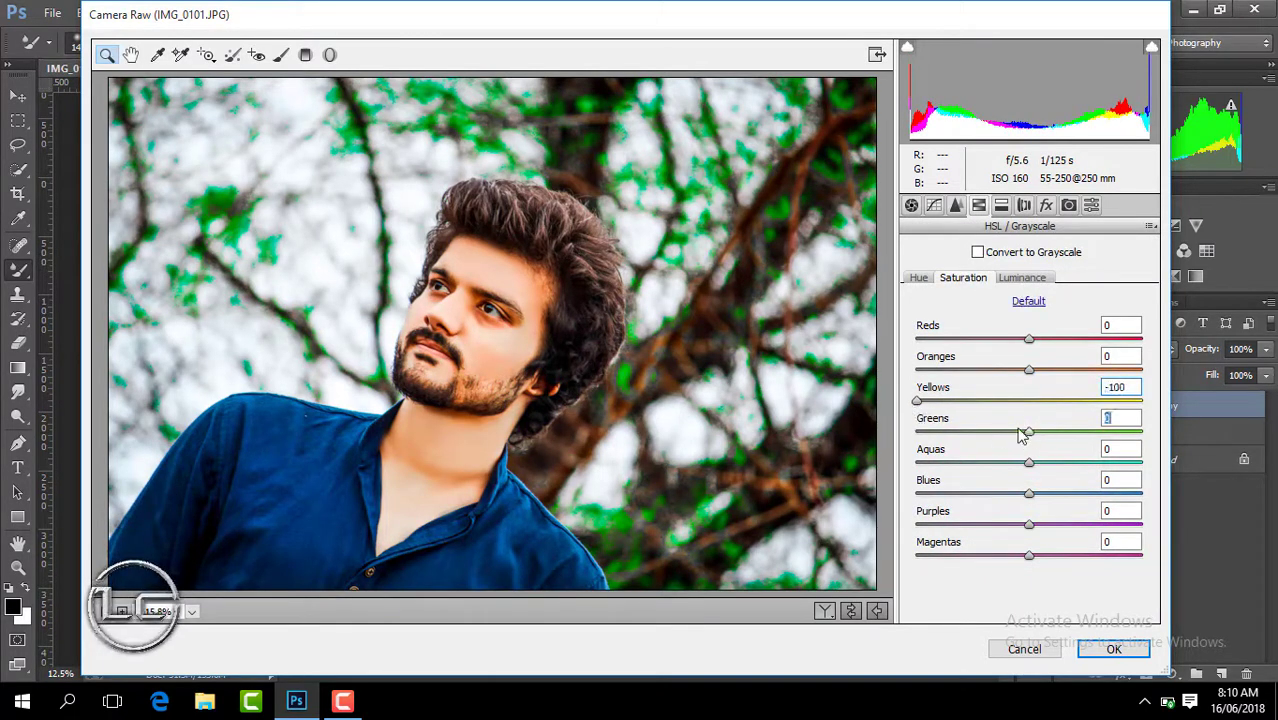
{"action": "mouse_move", "coordinate": [1022, 432]}
{"action": "left_mouse_down"}
{"action": "mouse_move", "coordinate": [899, 432]}
{"action": "mouse_move", "coordinate": [1087, 432]}
{"action": "left_mouse_up"}
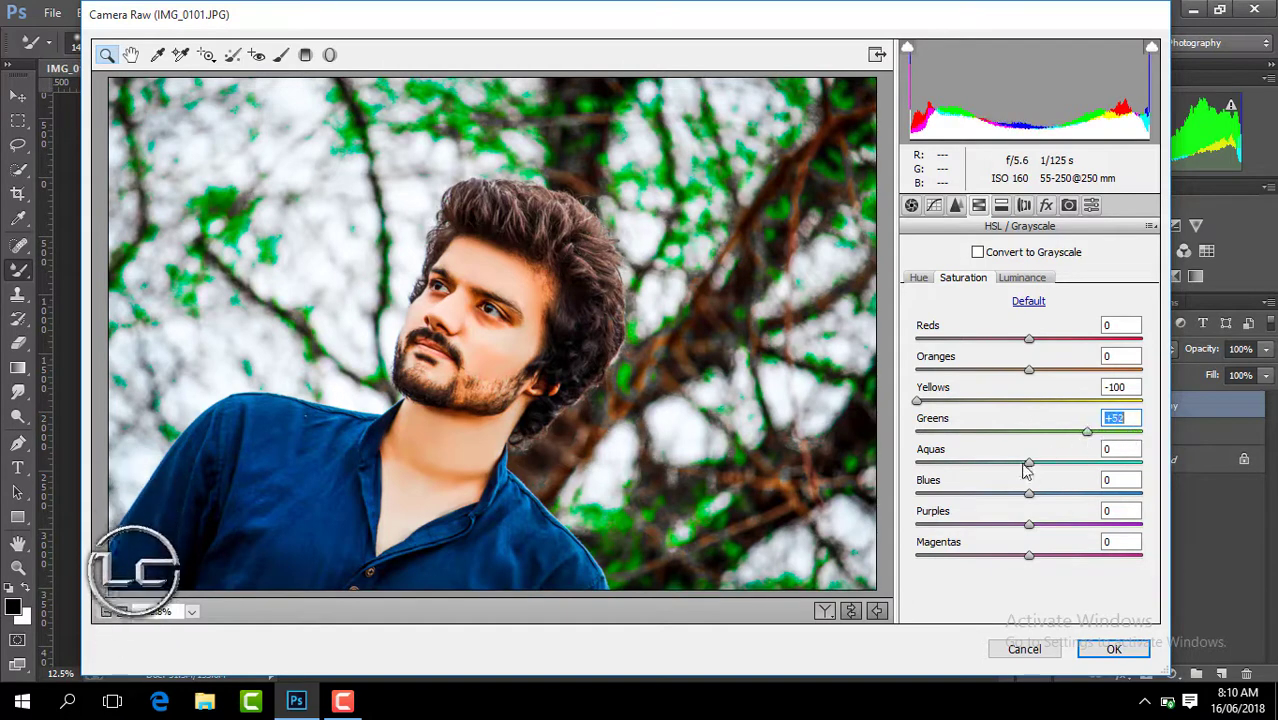
{"action": "left_click_drag", "start_coordinate": [1025, 466], "coordinate": [1066, 463]}
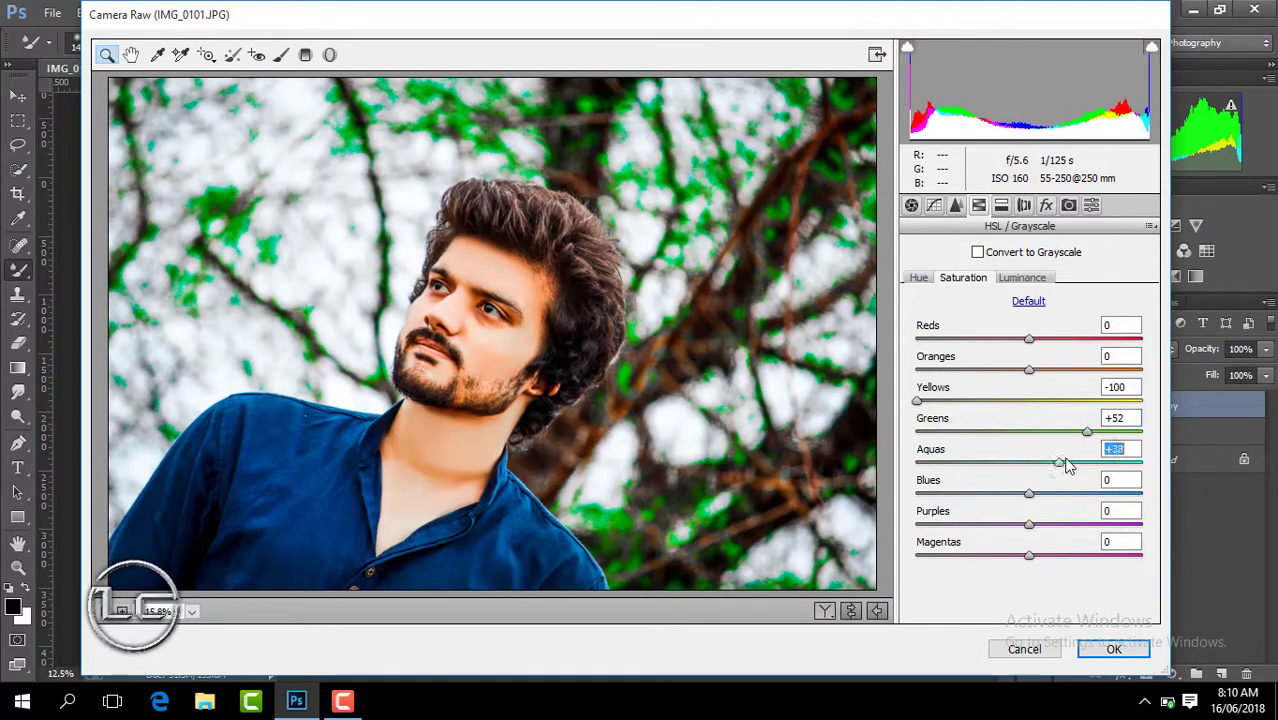
Shift hues to Aquas +70, Greens +42, Blues -23, add a -33 vignette, and apply.
{"action": "left_click", "coordinate": [918, 277]}
{"action": "left_click_drag", "start_coordinate": [1030, 464], "coordinate": [1110, 468]}
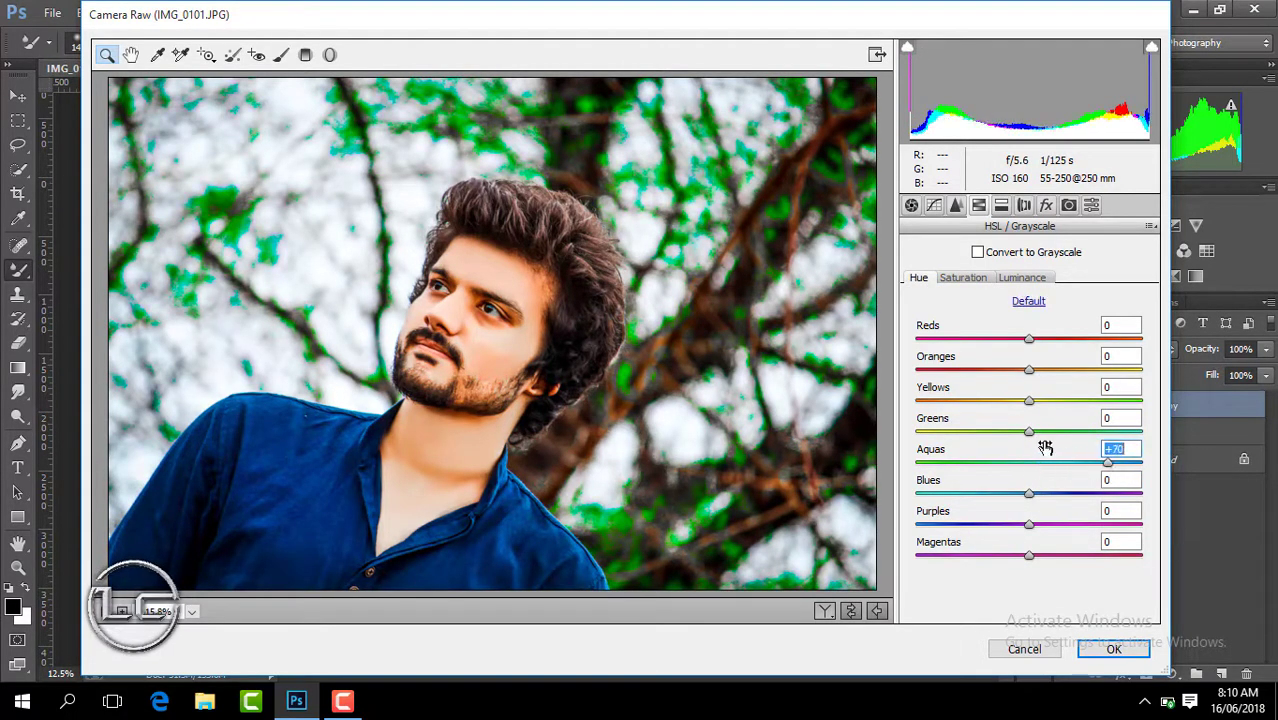
{"action": "key", "text": "shift+Up"}
{"action": "key", "text": "shift+Up"}
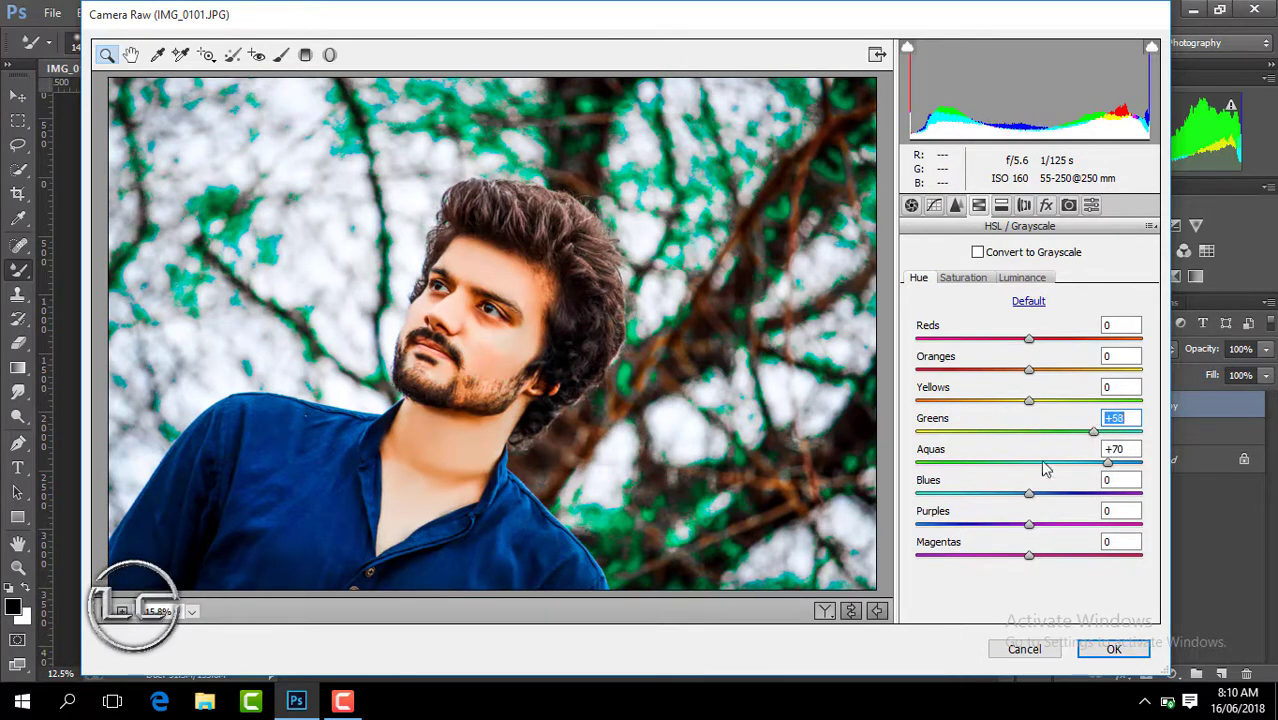
{"action": "left_click_drag", "start_coordinate": [1095, 433], "coordinate": [1075, 433]}
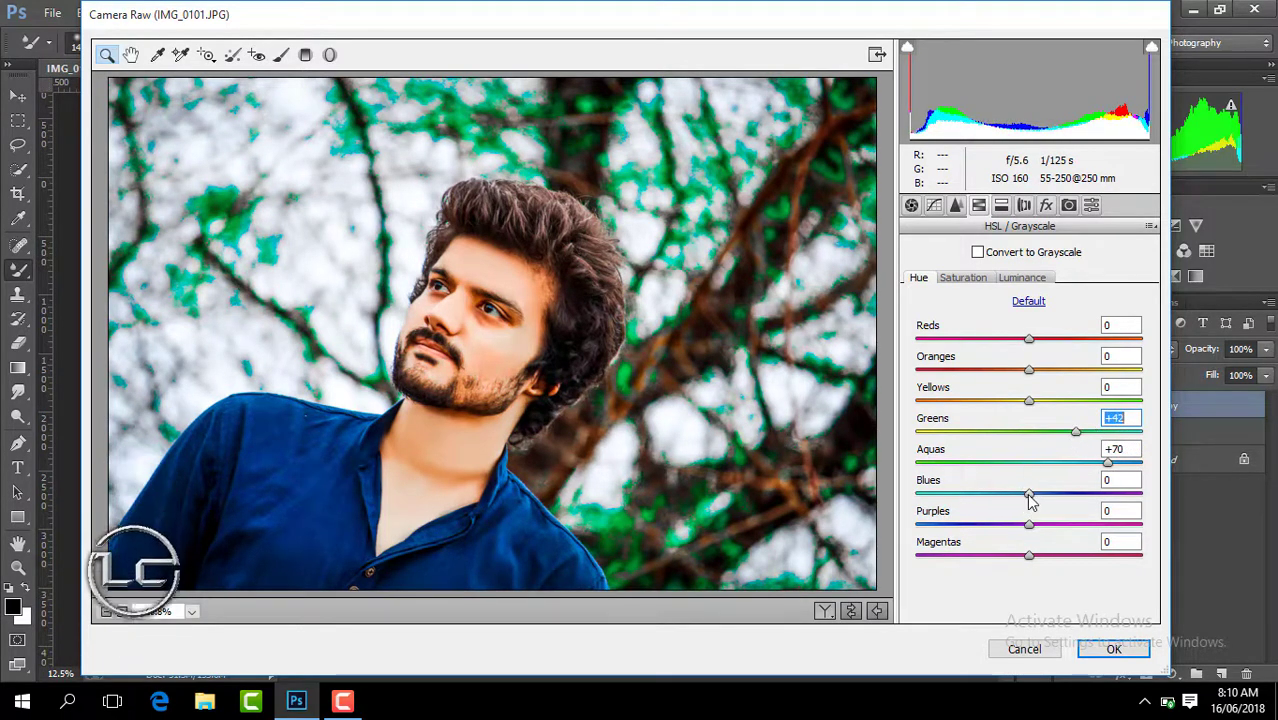
{"action": "left_click_drag", "start_coordinate": [1029, 494], "coordinate": [1005, 497]}
{"action": "left_click", "coordinate": [1046, 205]}
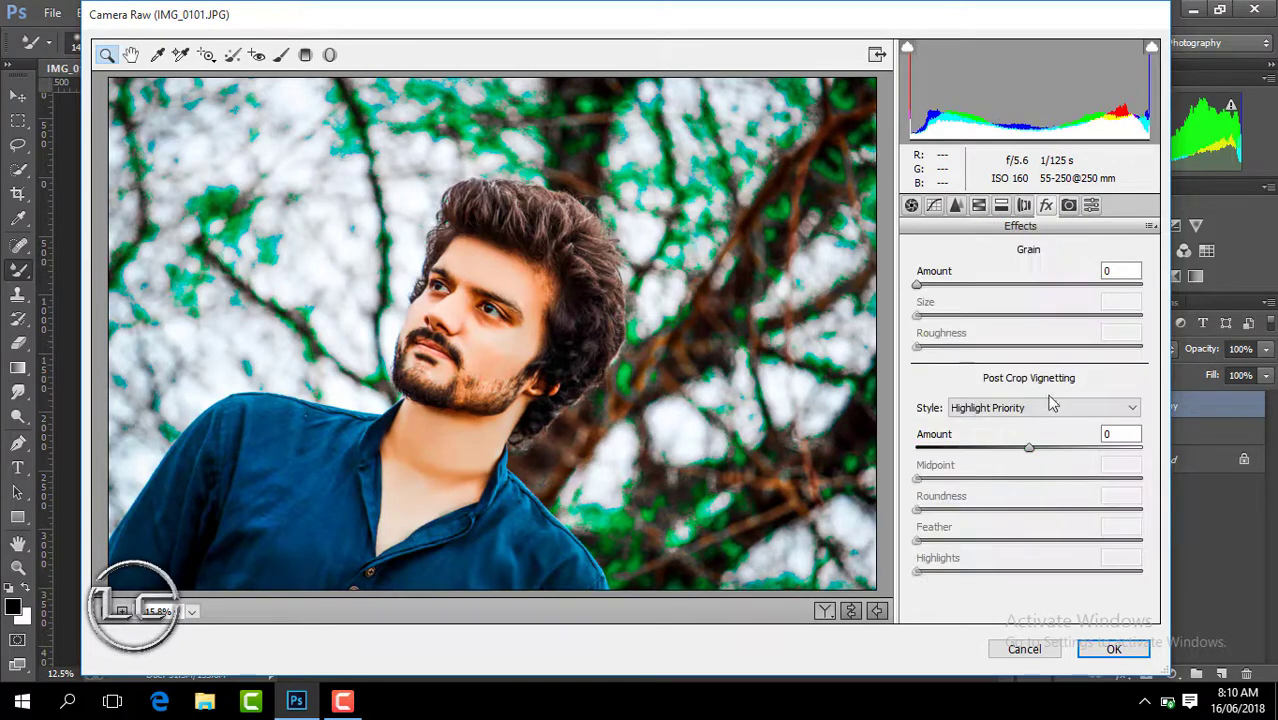
{"action": "left_click_drag", "start_coordinate": [1029, 448], "coordinate": [993, 450]}
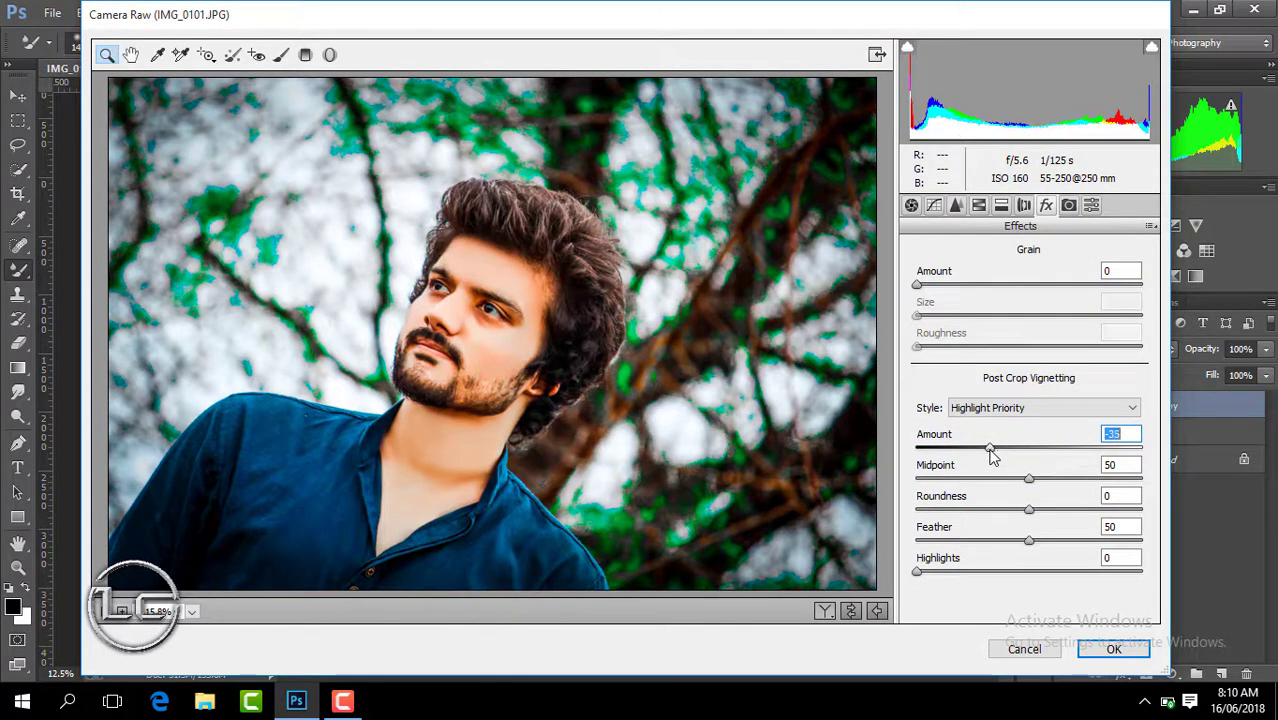
{"action": "left_click", "coordinate": [1103, 651]}
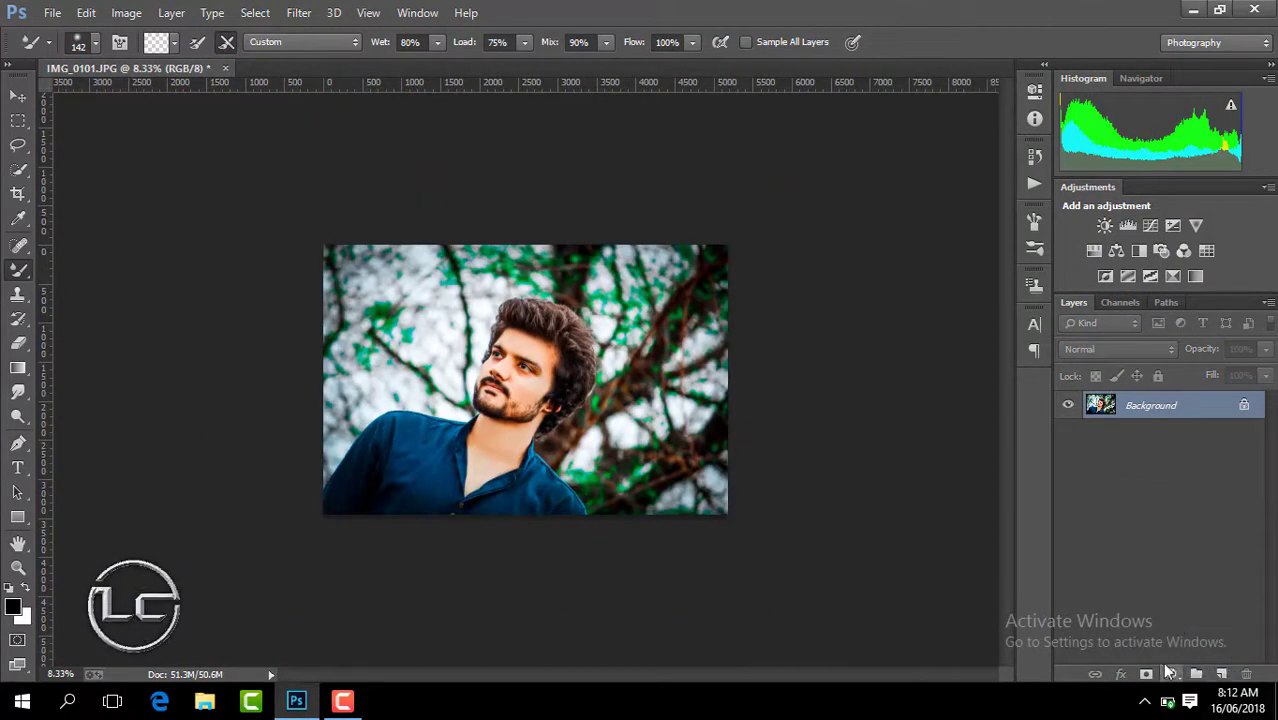
Add a Selective Color layer with Reds Black -10 and Blacks Black +2.
{"action": "left_click", "coordinate": [1170, 672]}
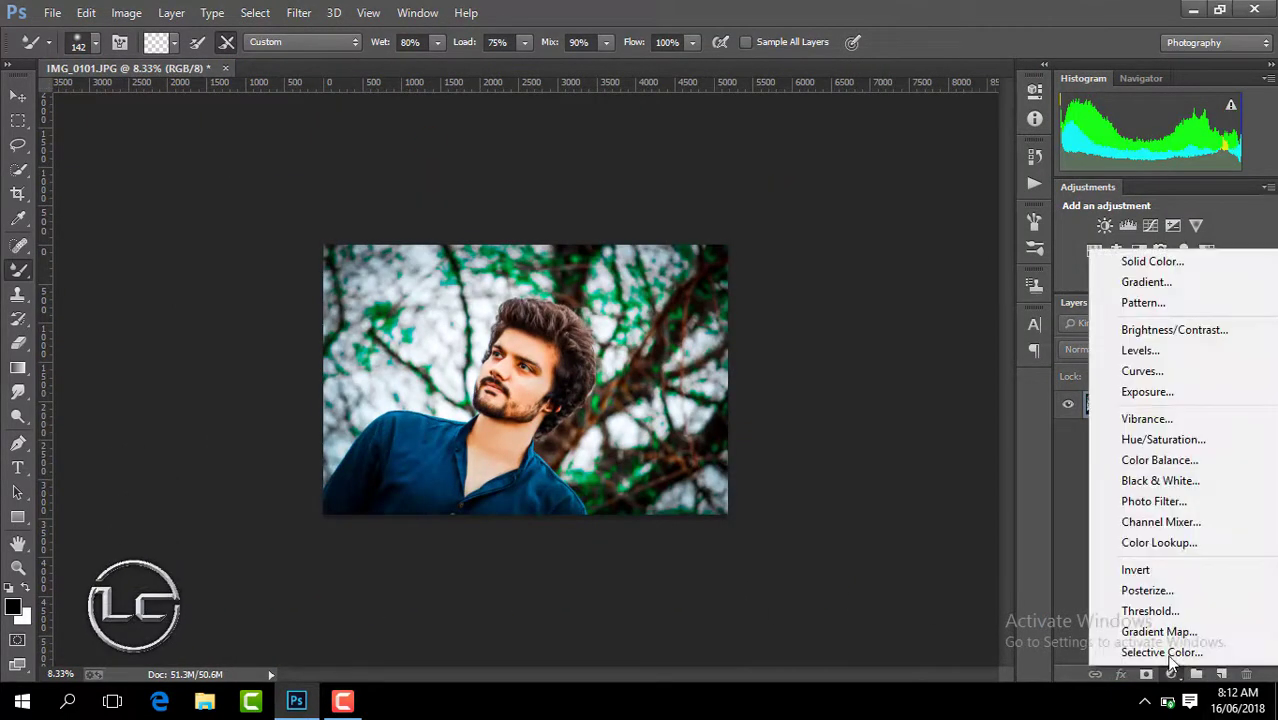
{"action": "left_click", "coordinate": [1150, 650]}
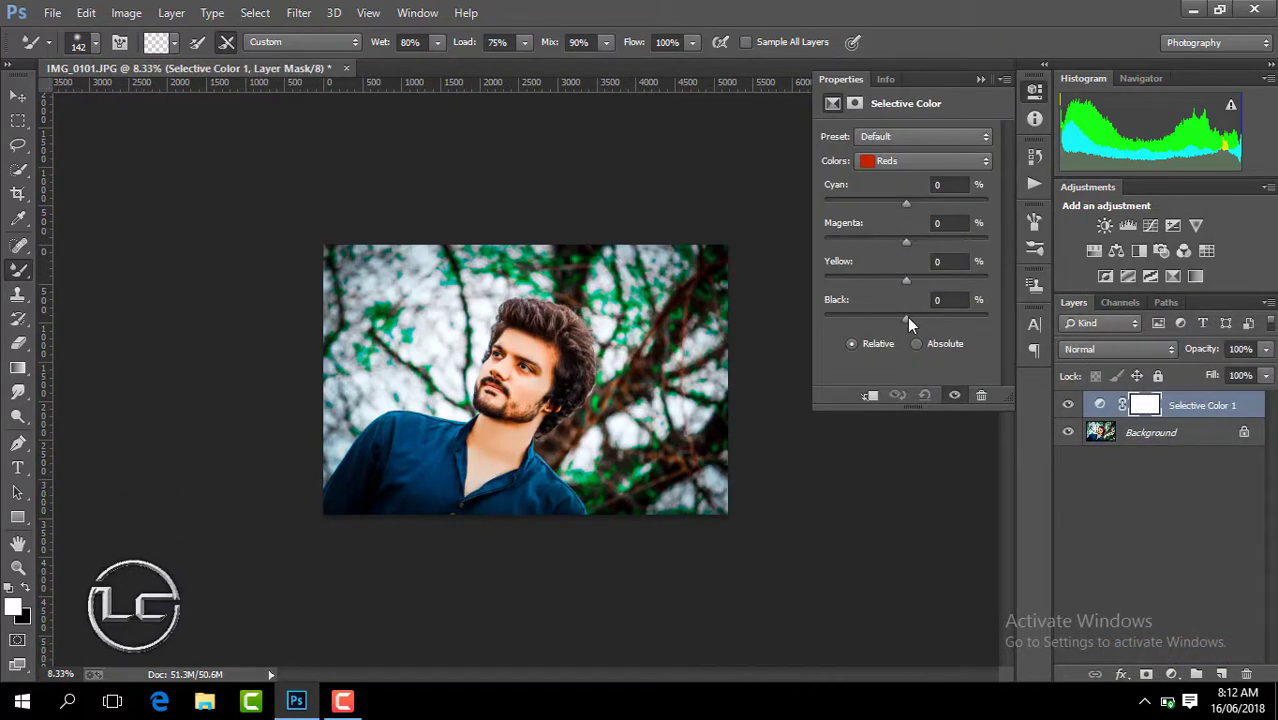
{"action": "left_click_drag", "start_coordinate": [906, 318], "coordinate": [893, 318]}
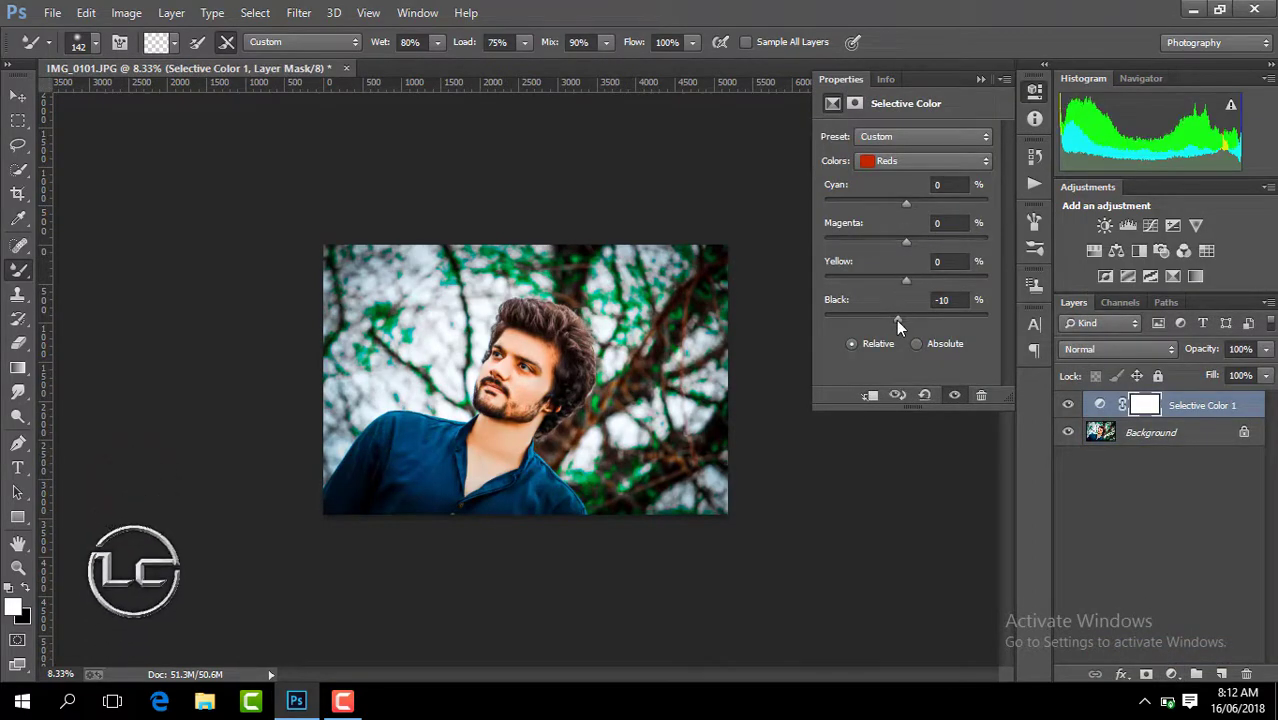
{"action": "left_click", "coordinate": [925, 160]}
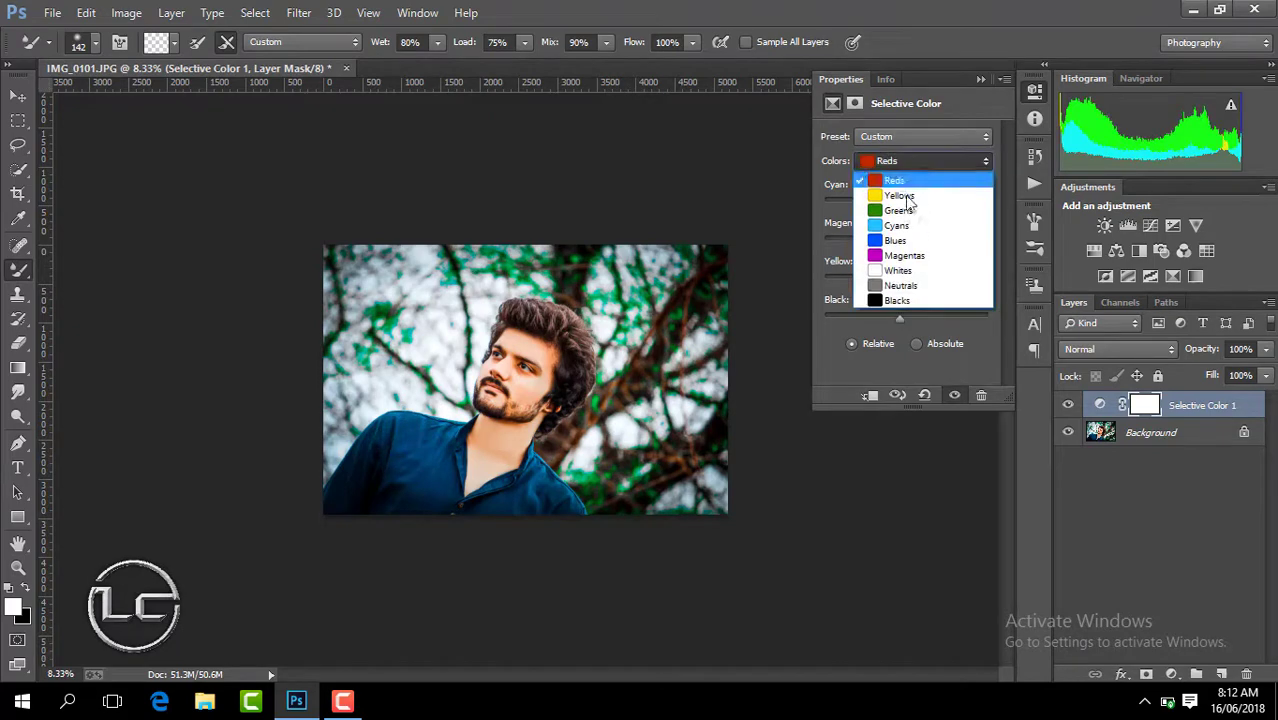
{"action": "left_click", "coordinate": [917, 295]}
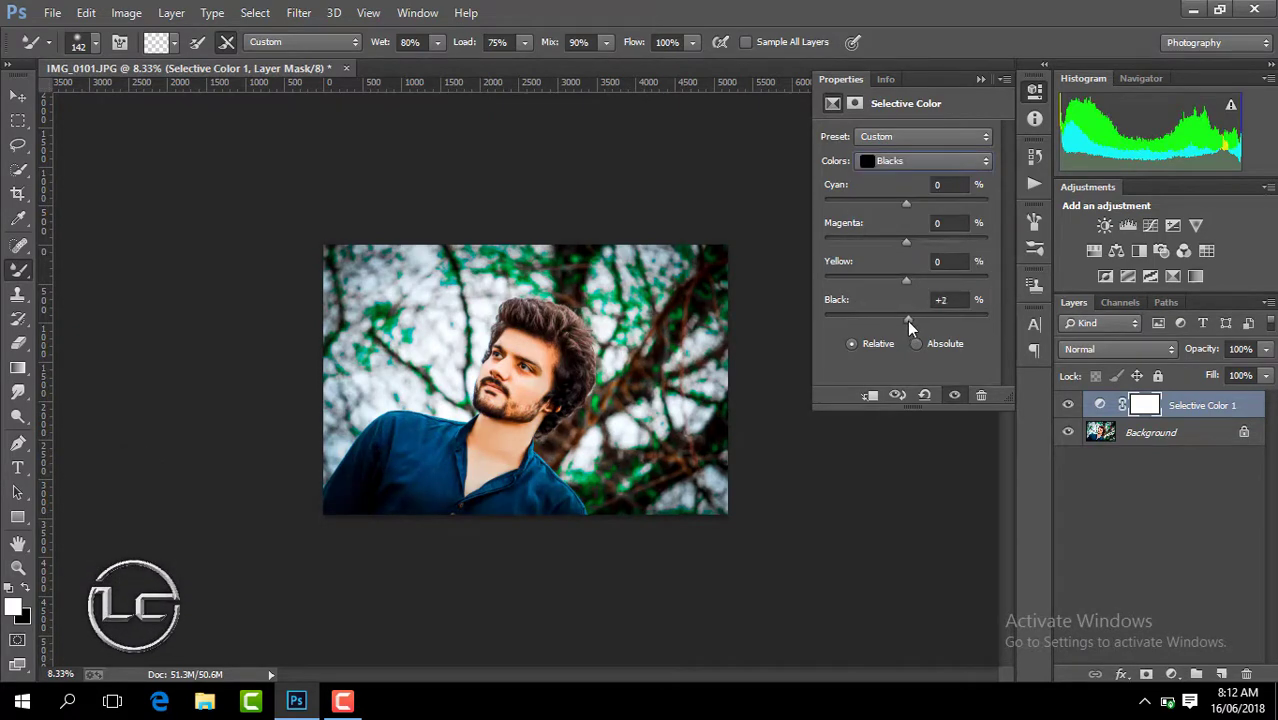
{"action": "left_click", "coordinate": [980, 79]}
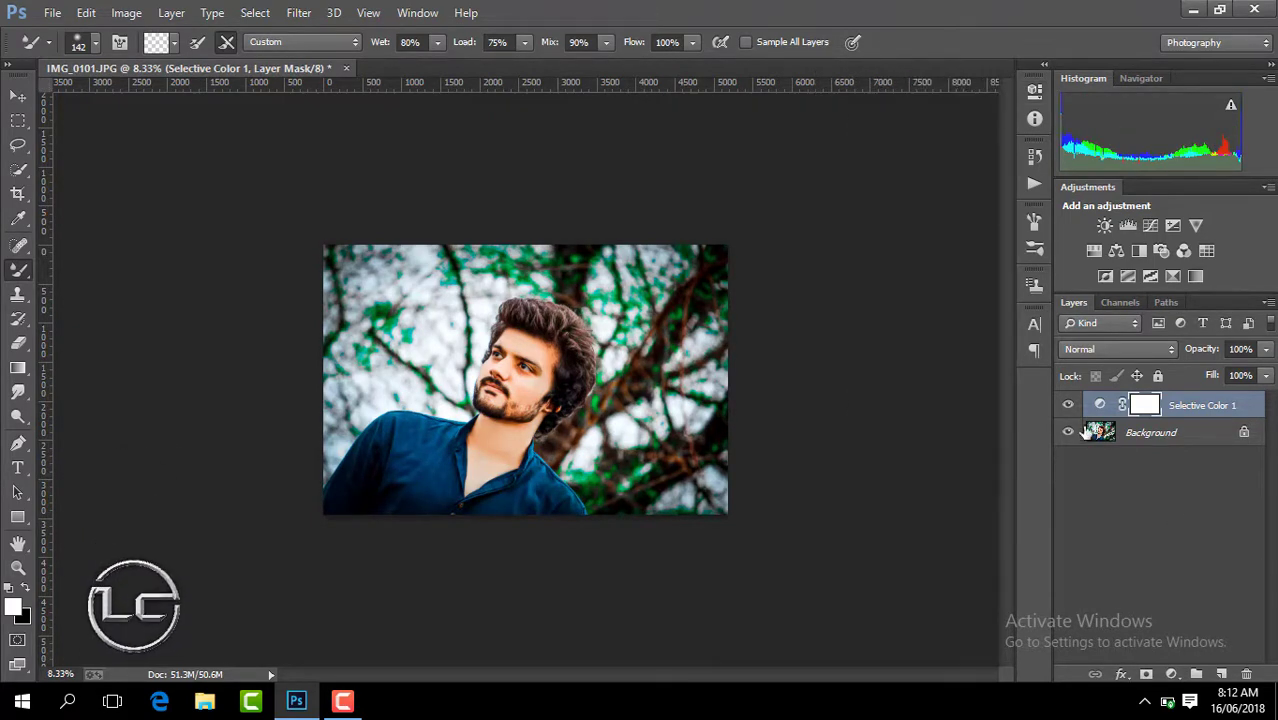
Merge the Selective Color layer down into the Background.
{"action": "right_click", "coordinate": [1145, 405]}
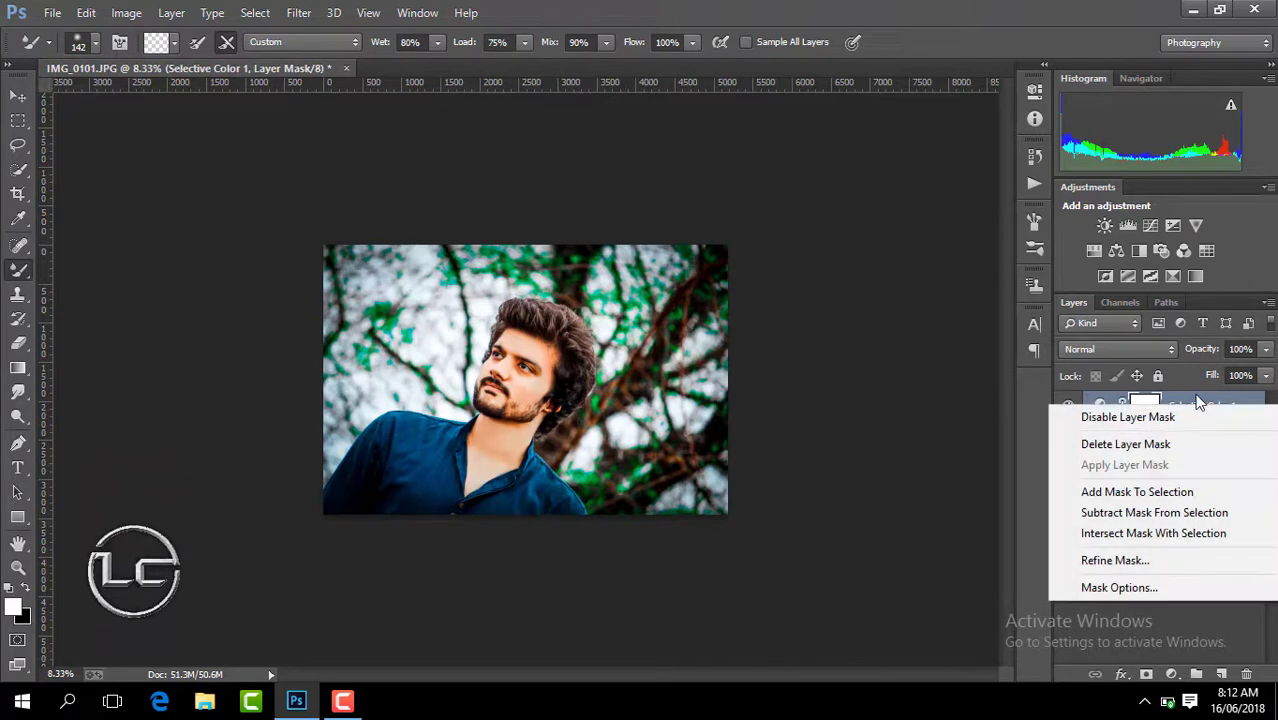
{"action": "right_click", "coordinate": [1165, 412]}
{"action": "left_click", "coordinate": [922, 537]}
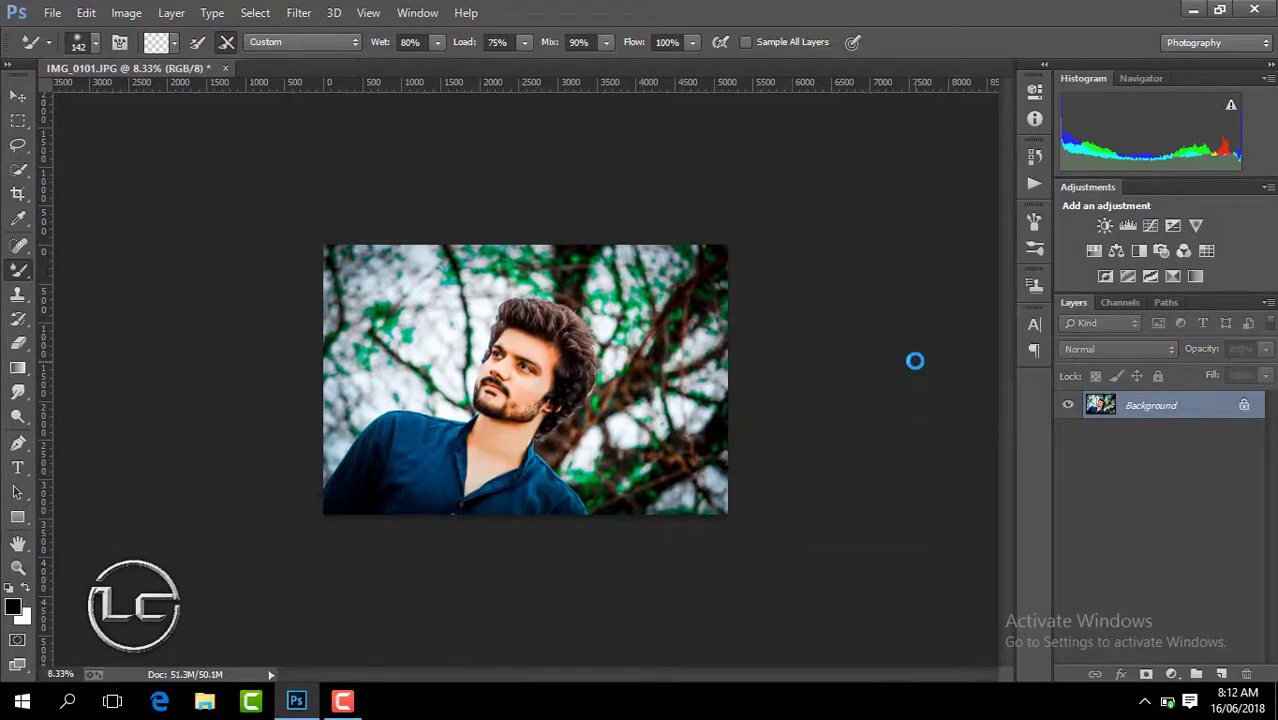
Duplicate the Background and apply Noiseware Professional at Default settings (Luminance 70%, Color 80%).
{"action": "key", "text": "ctrl+j"}
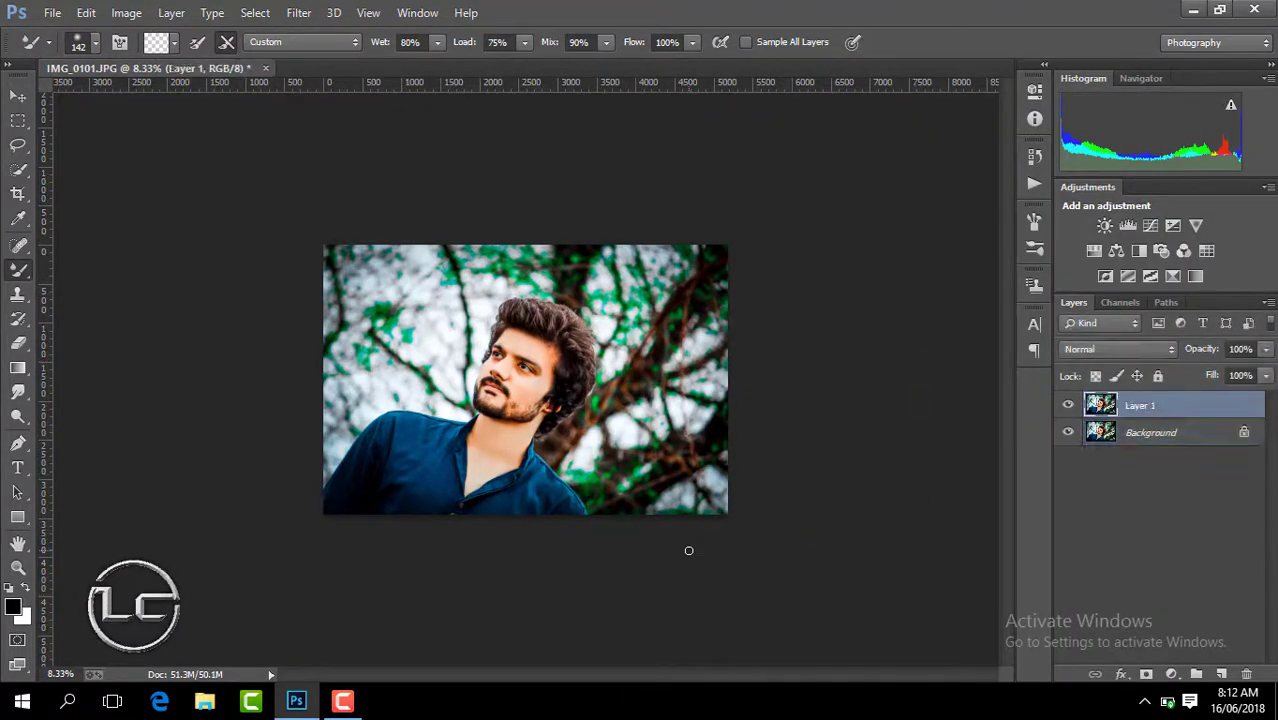
{"action": "left_click", "coordinate": [301, 14]}
{"action": "left_click", "coordinate": [666, 480]}
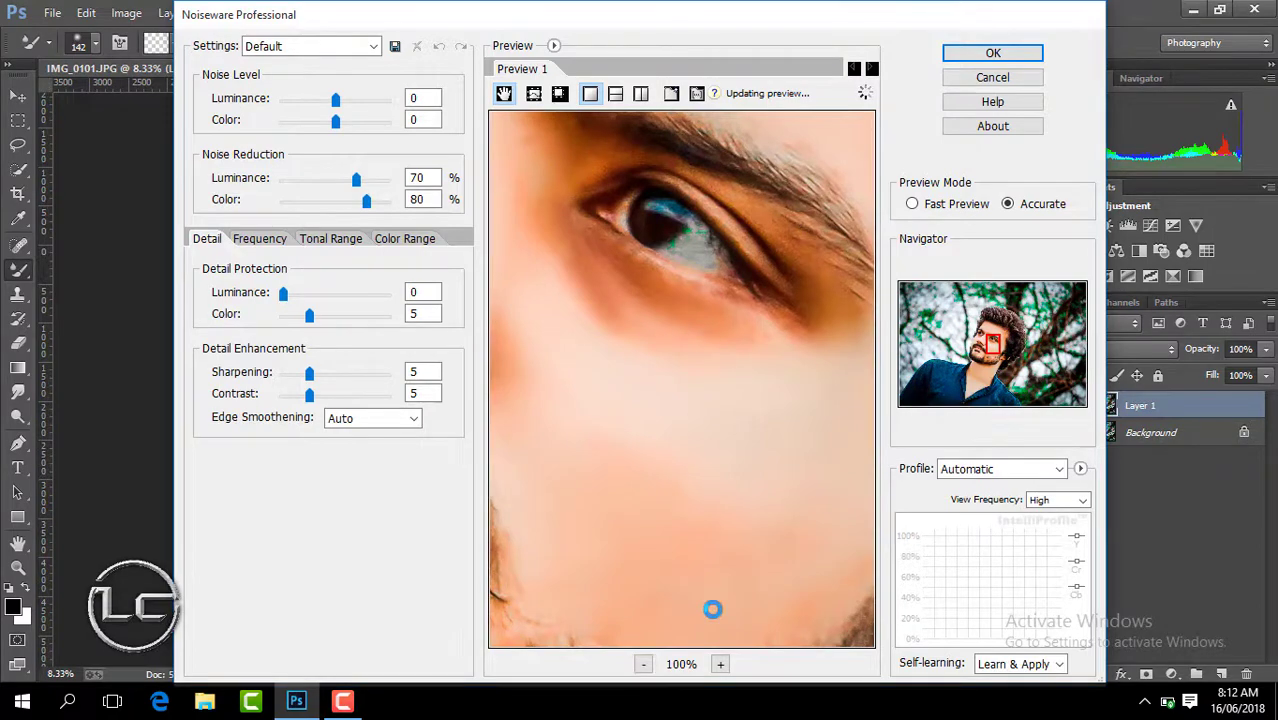
{"action": "left_click", "coordinate": [644, 664]}
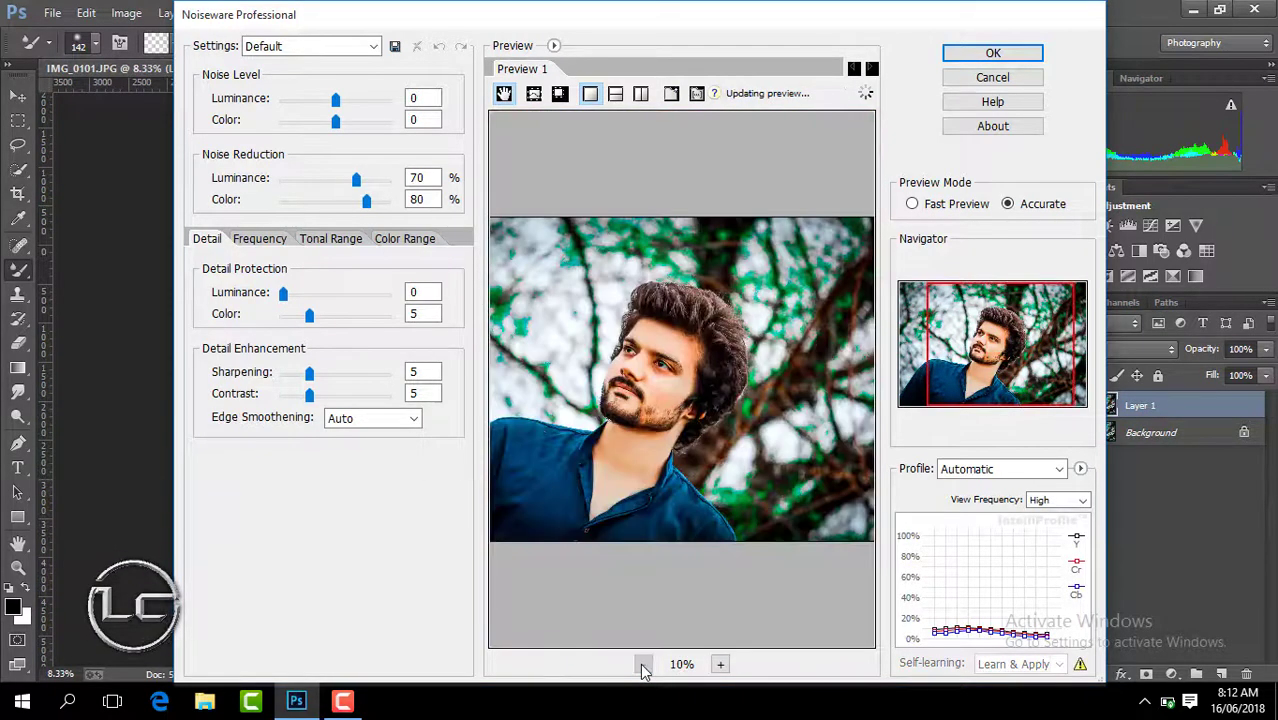
{"action": "left_click", "coordinate": [993, 53]}
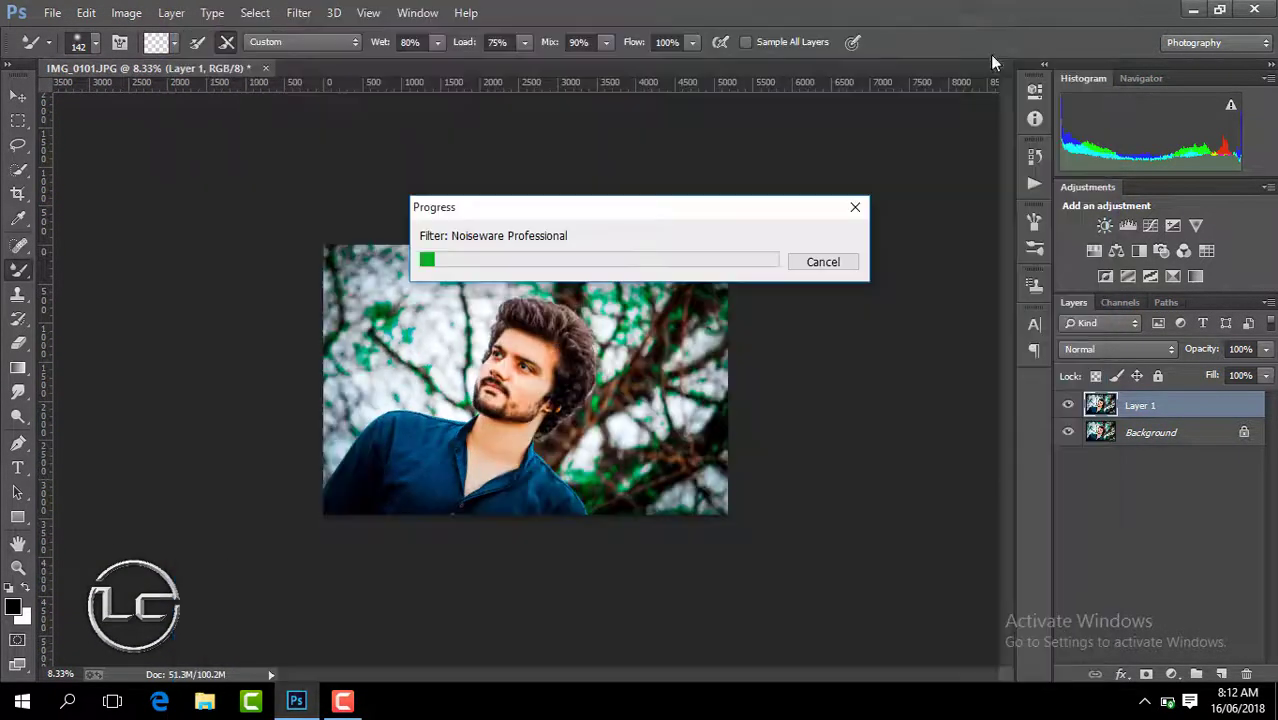